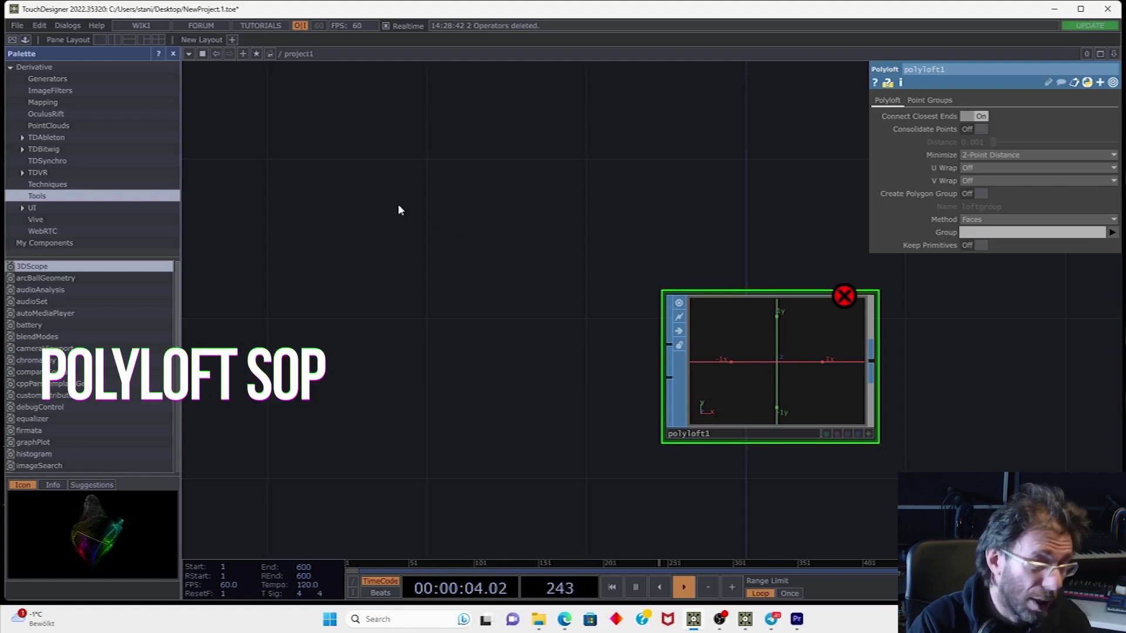
Add a Line SOP with Point B at 0, 1, 0 and the number of points set to 6
key("Tab")
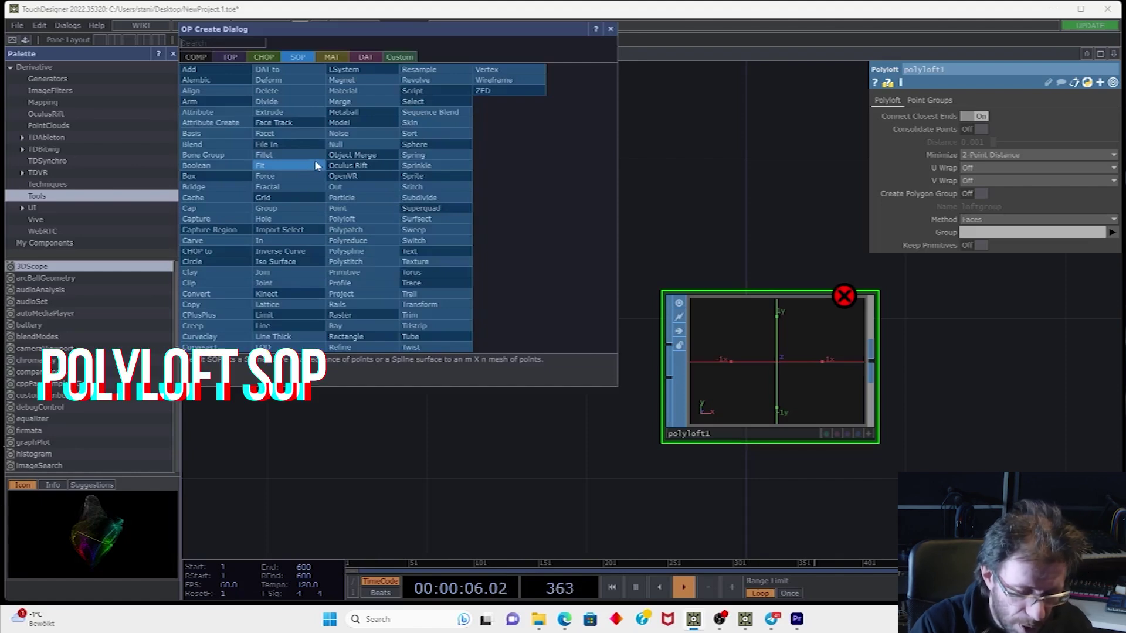
type("l")
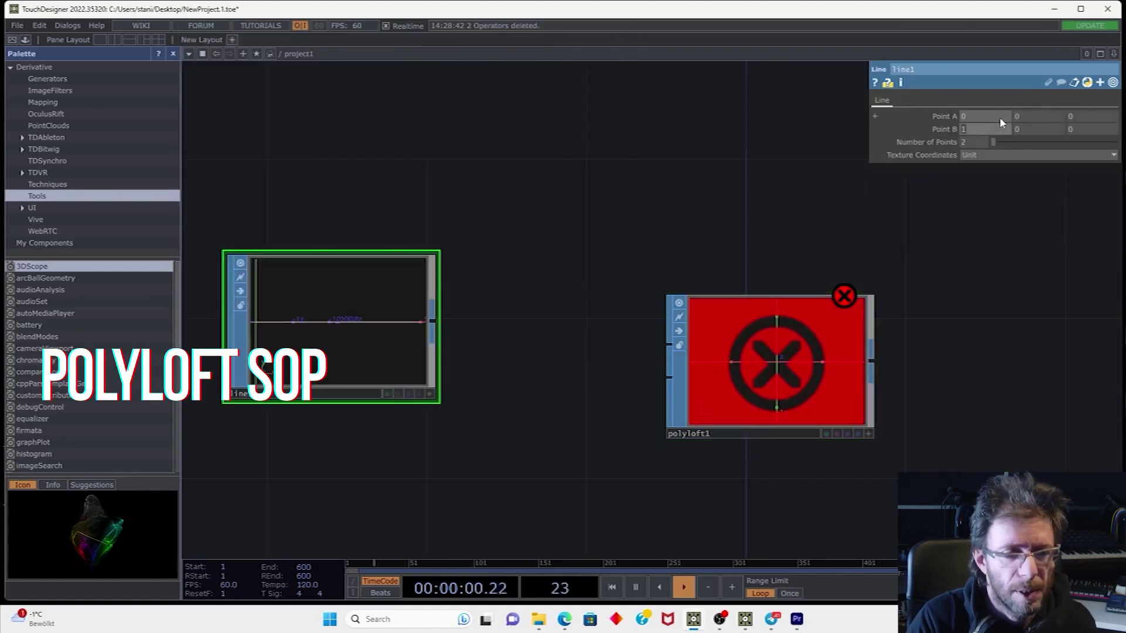
type("0")
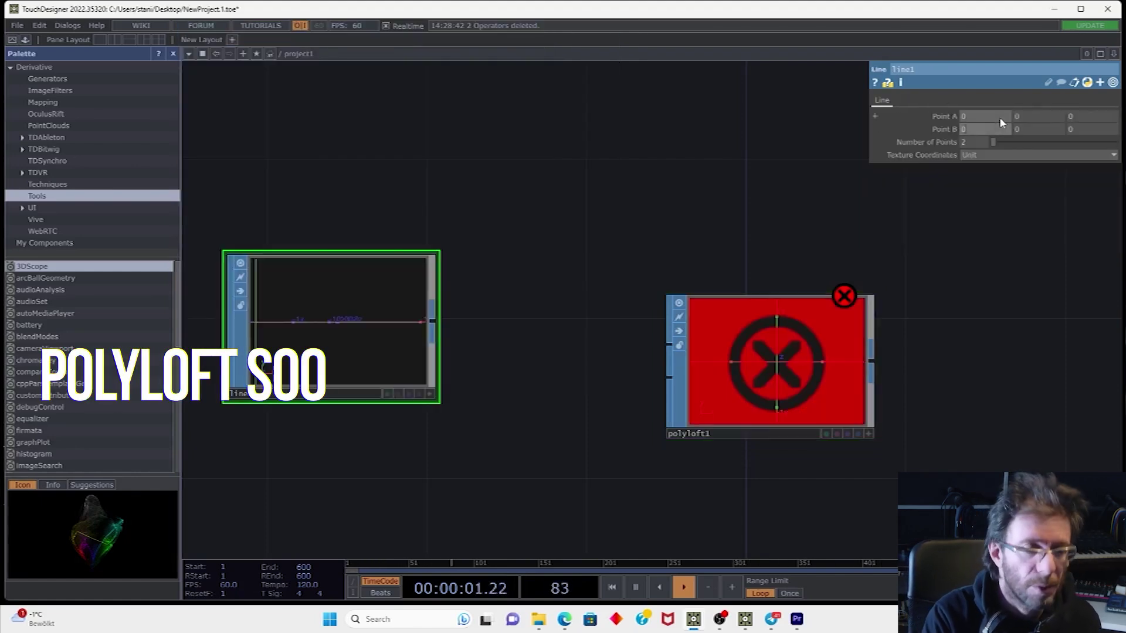
left_click(1028, 130)
type("1")
key("Return")
left_click_drag(446, 312, 495, 329)
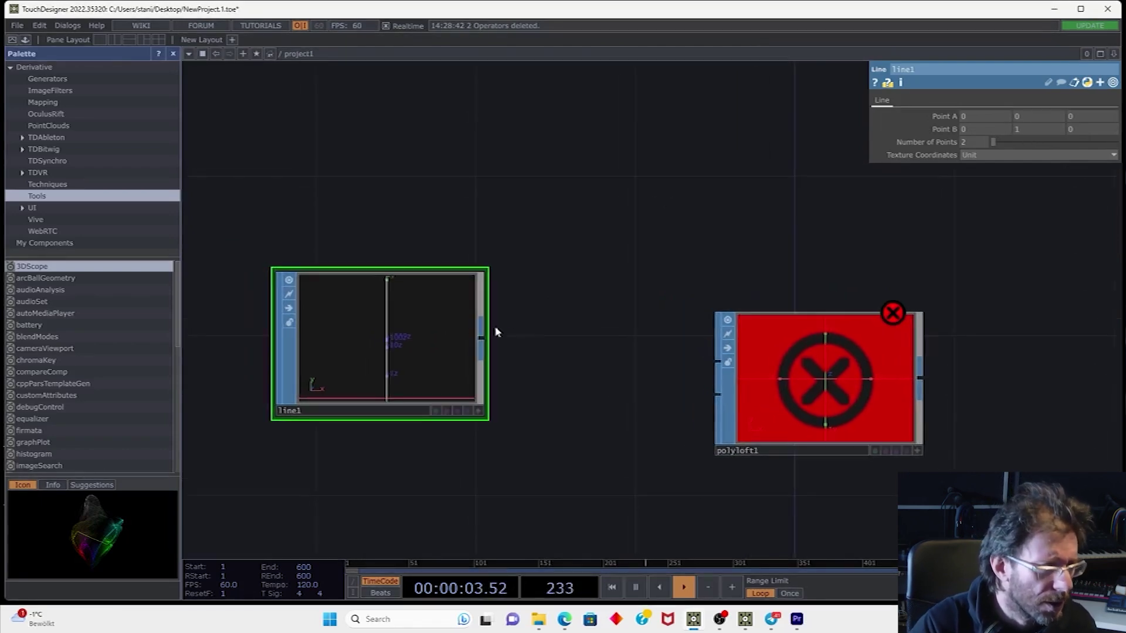
left_click(974, 142)
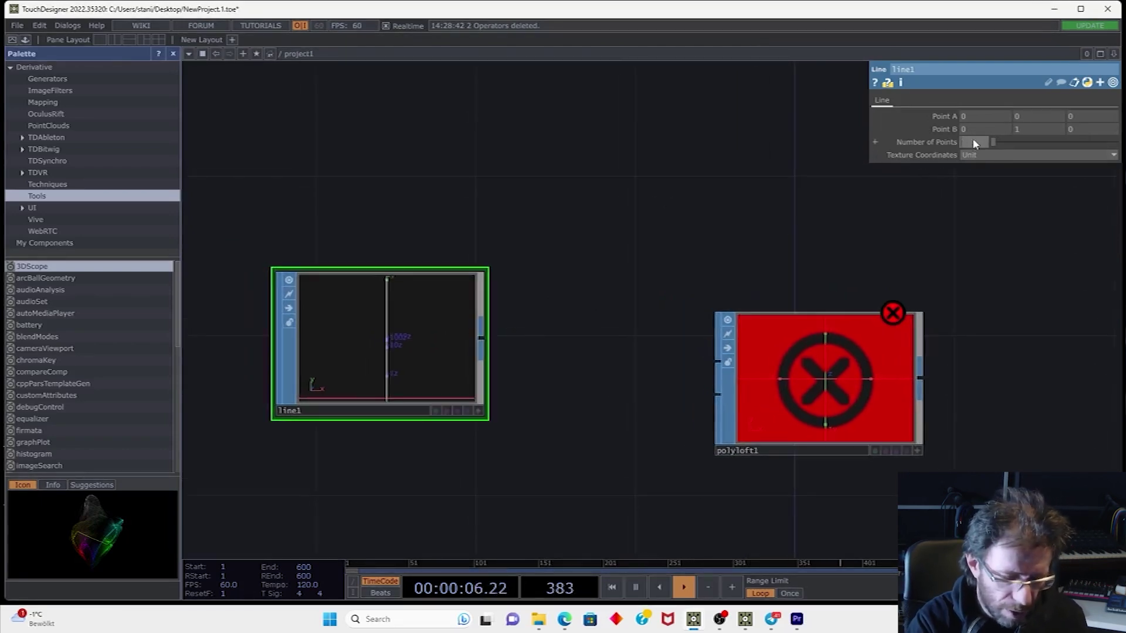
key("Return")
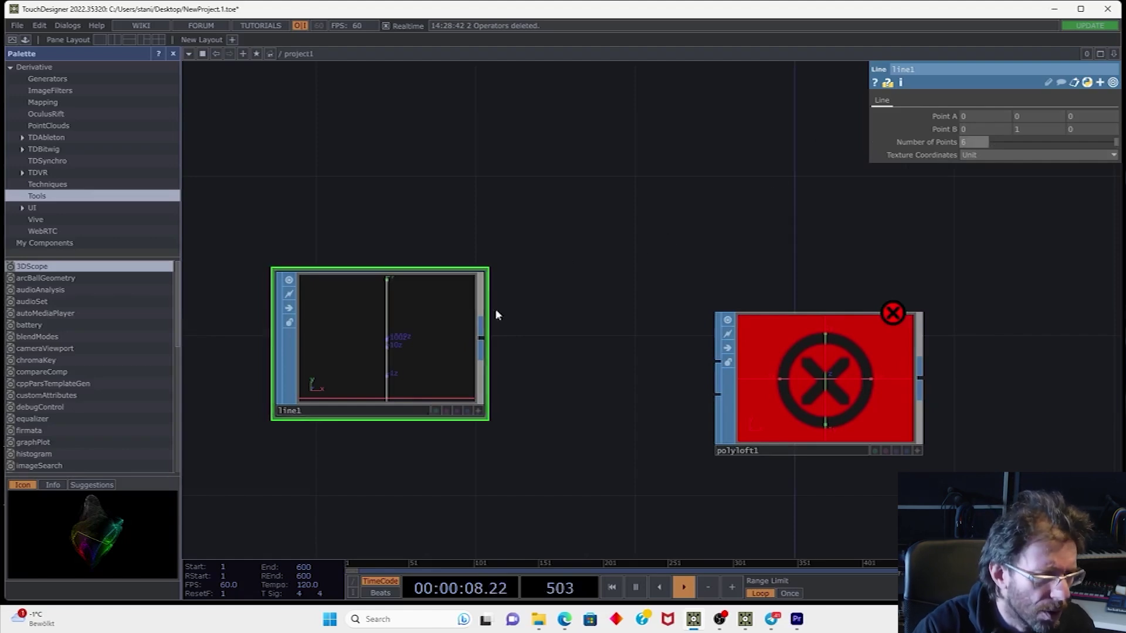
Append a Twist SOP to the line's output and place it in the network
left_click_drag(495, 309, 564, 300)
left_click_drag(459, 345, 270, 344)
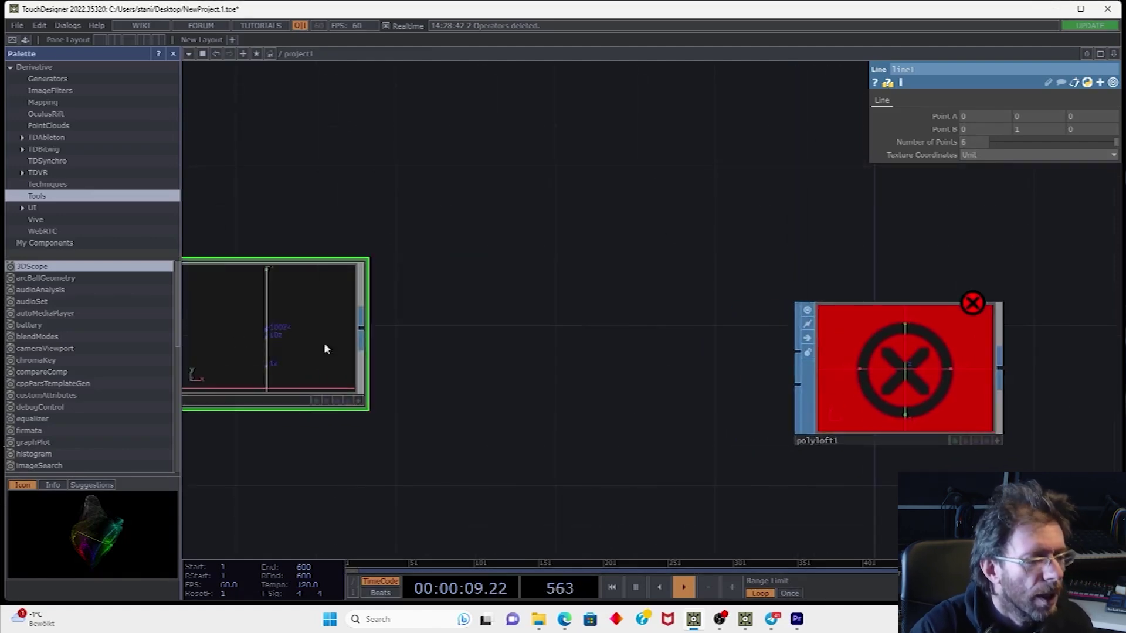
left_click(361, 327)
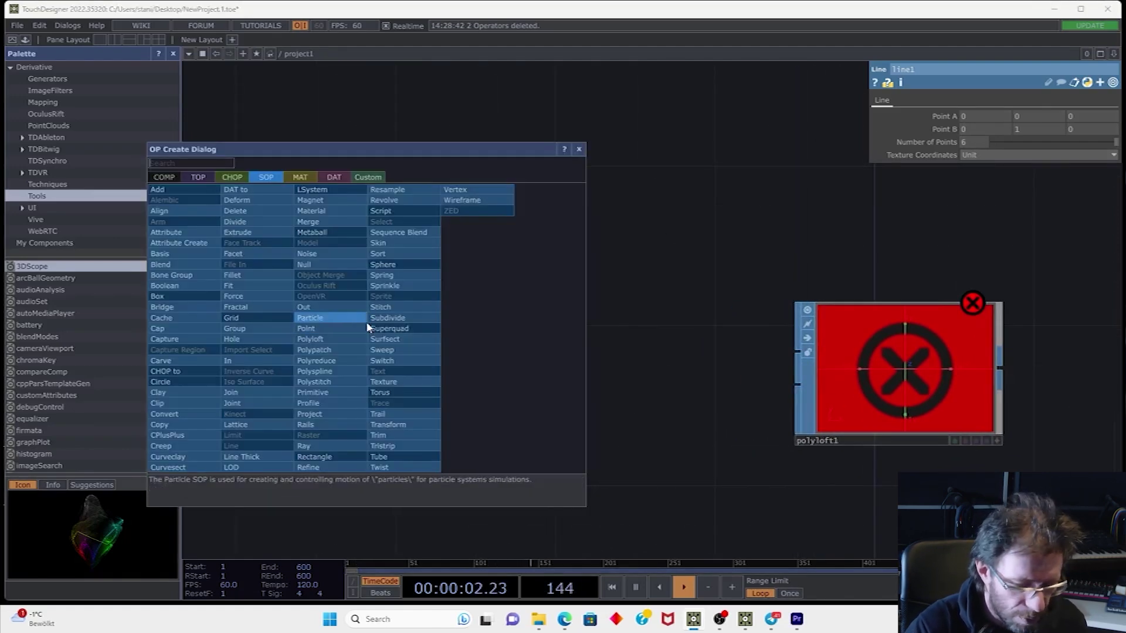
left_click(384, 424)
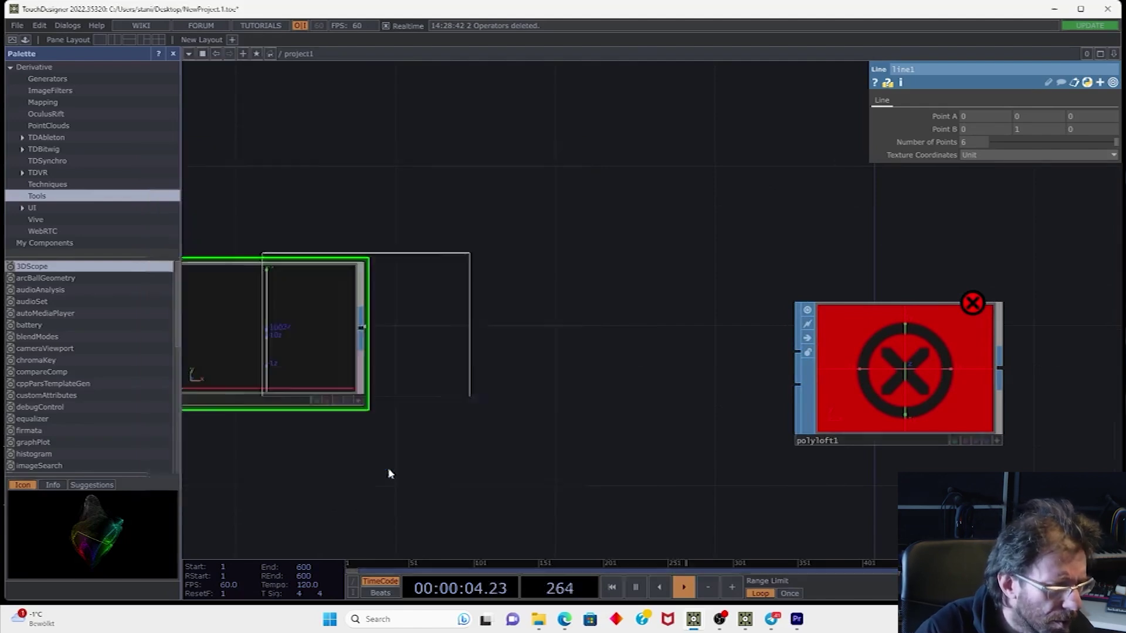
left_click(543, 337)
Set the Twist SOP's operation to Bend and its strength to about 13
left_click(977, 130)
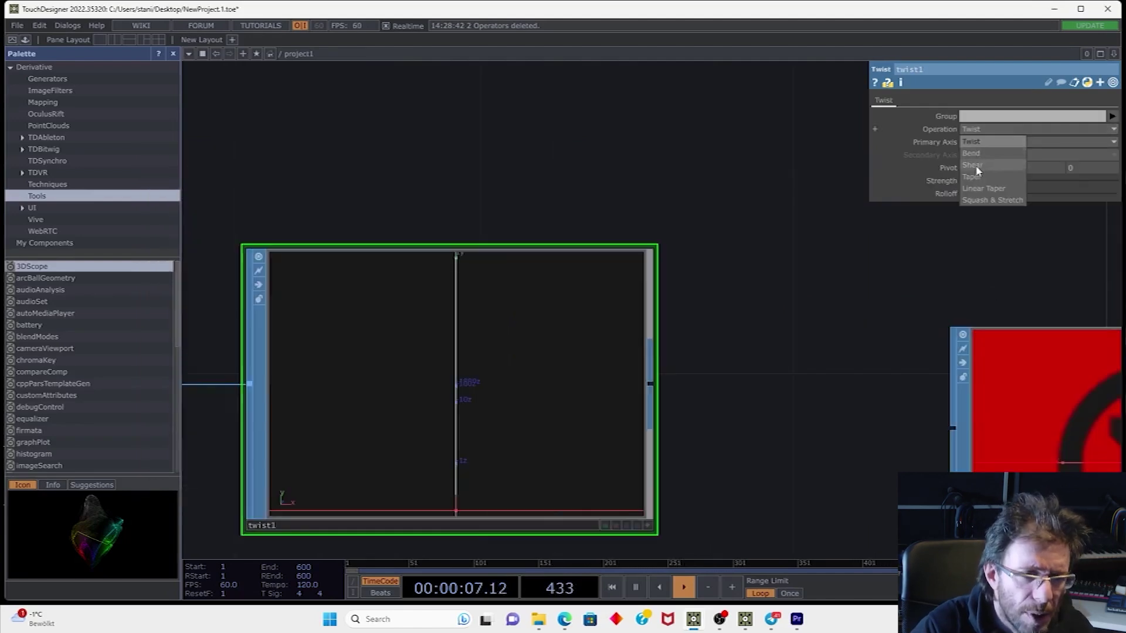
left_click(978, 153)
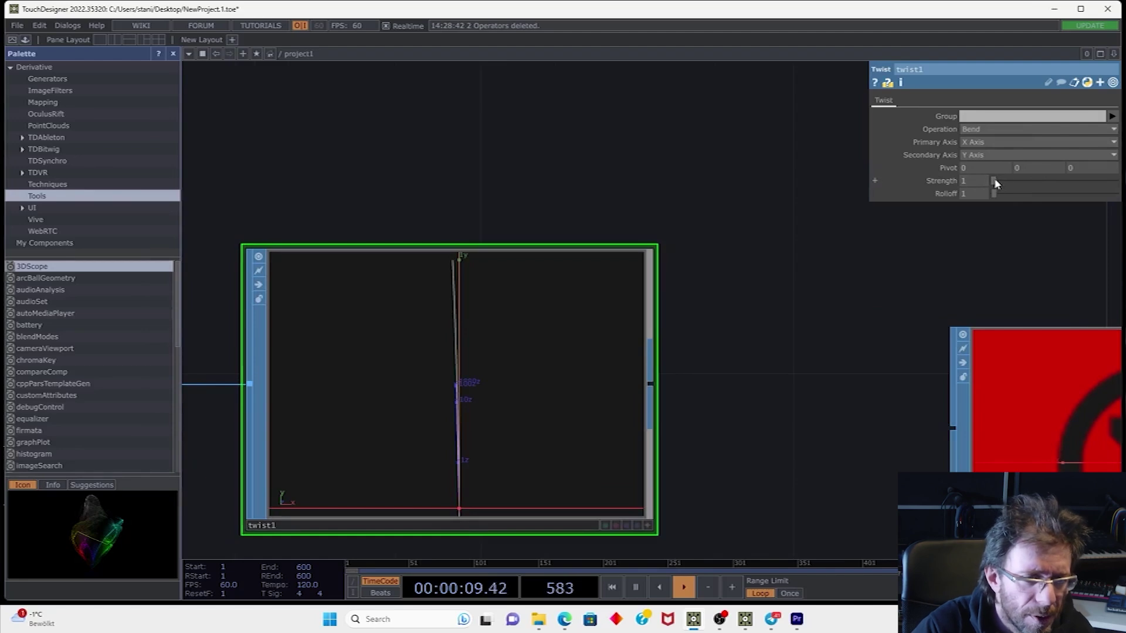
left_click_drag(995, 184, 998, 182)
Append a Resample SOP to the twist and set its maximum segment length to 0.01
scroll(812, 219, "down", 3)
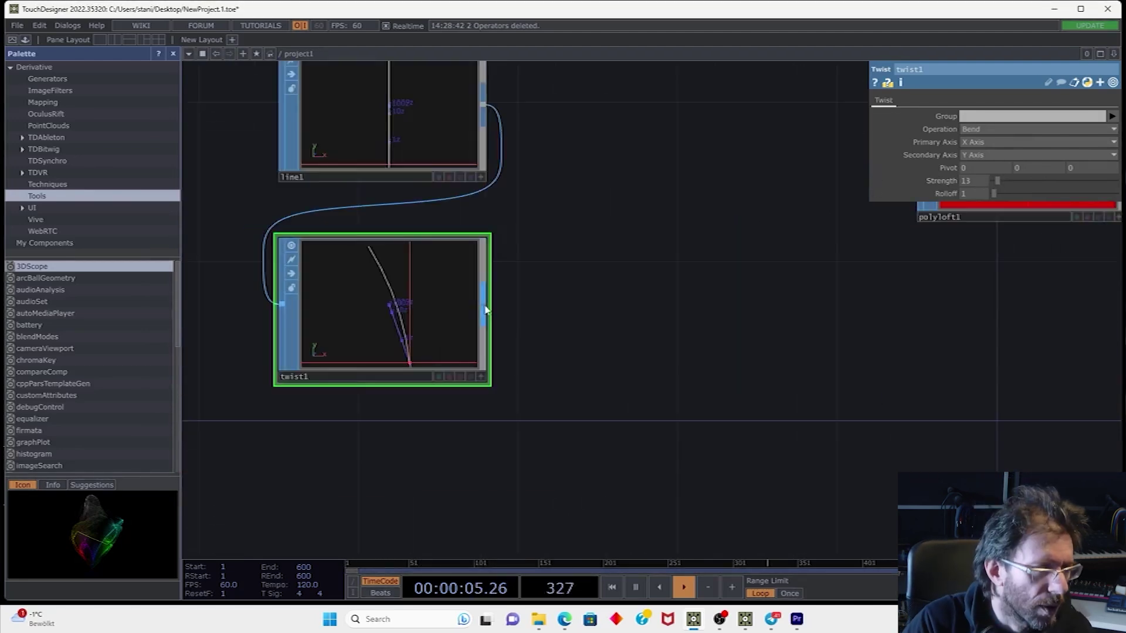
right_click(485, 306)
type("r")
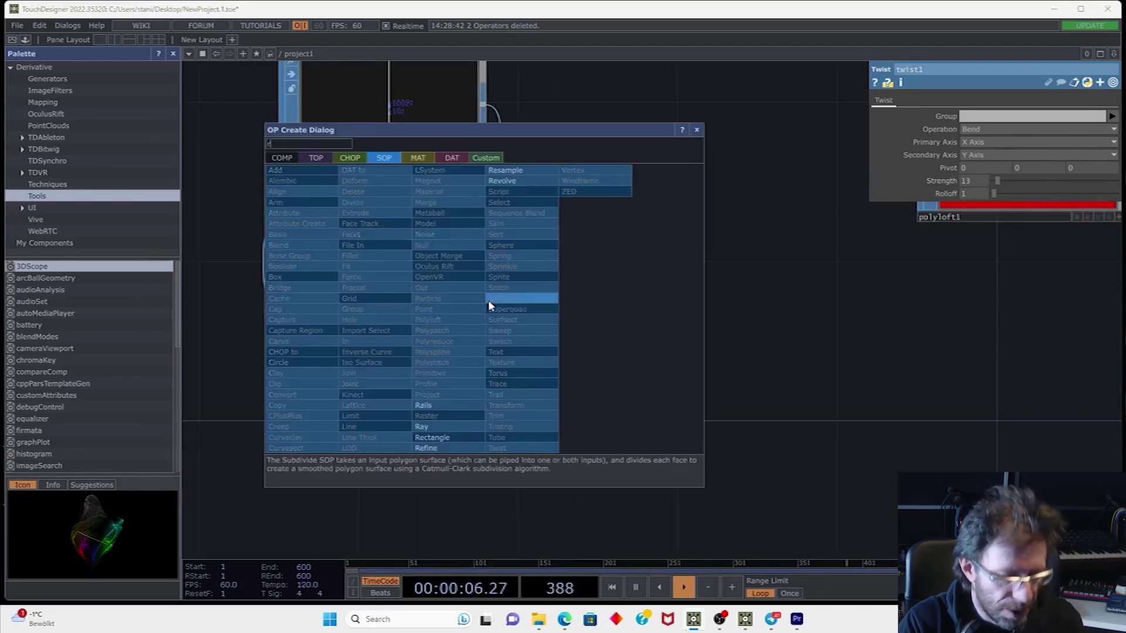
left_click(513, 170)
left_click(651, 312)
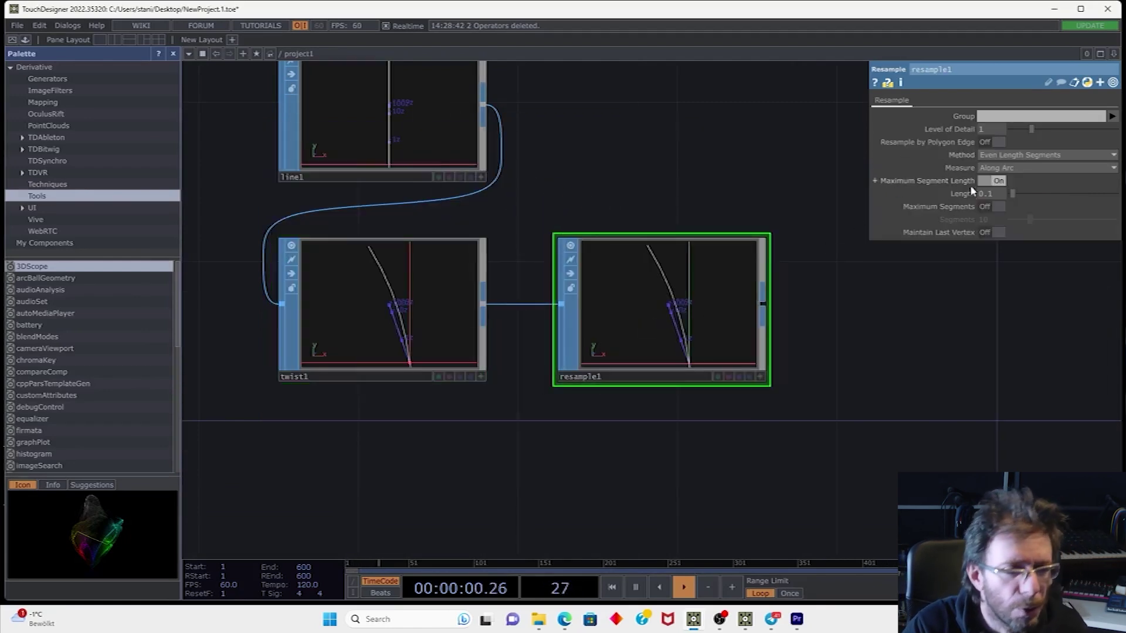
left_click(989, 194)
type("0")
key("Return")
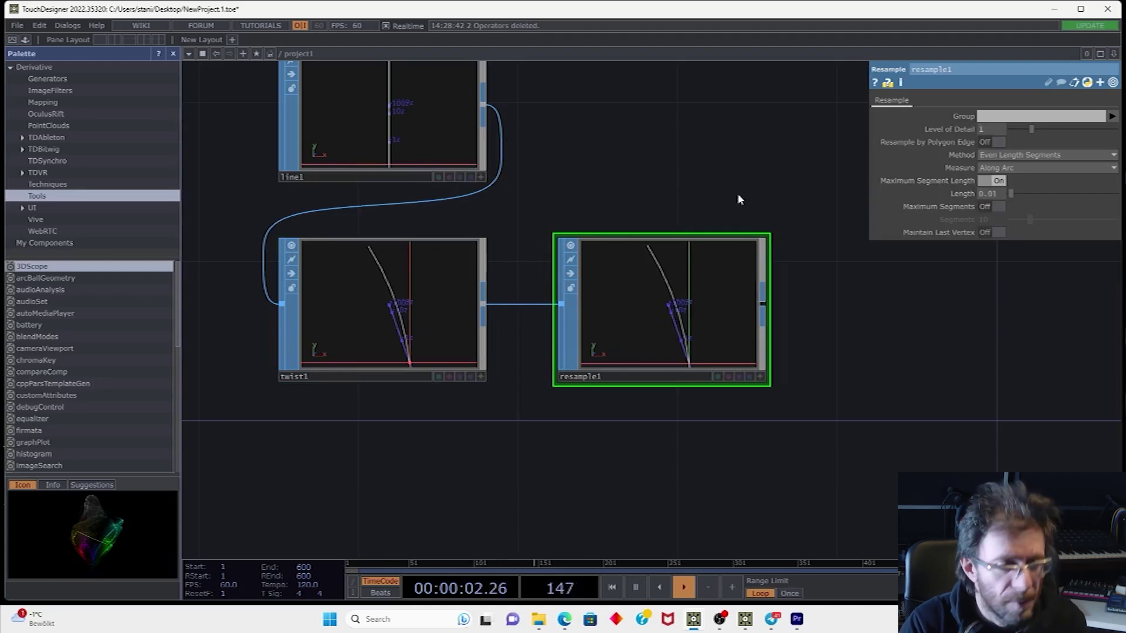
Append a Transform SOP to the resample and set its X translation to about -0.07
left_click_drag(669, 186, 521, 231)
middle_click_drag(585, 200, 568, 236)
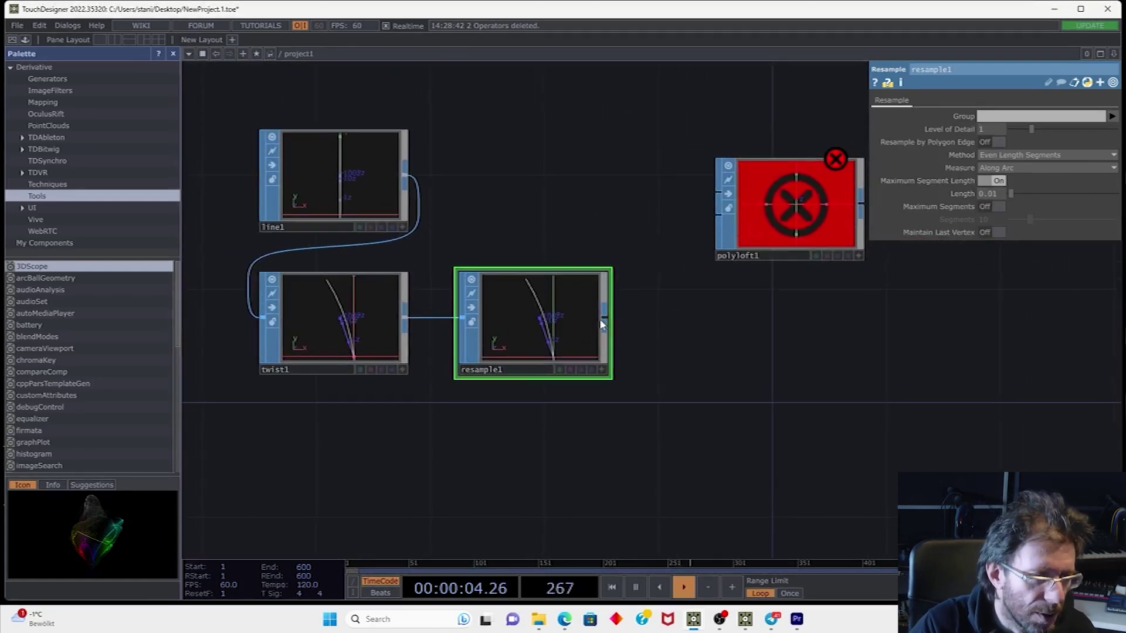
middle_click(600, 320)
right_click(606, 318)
type("t")
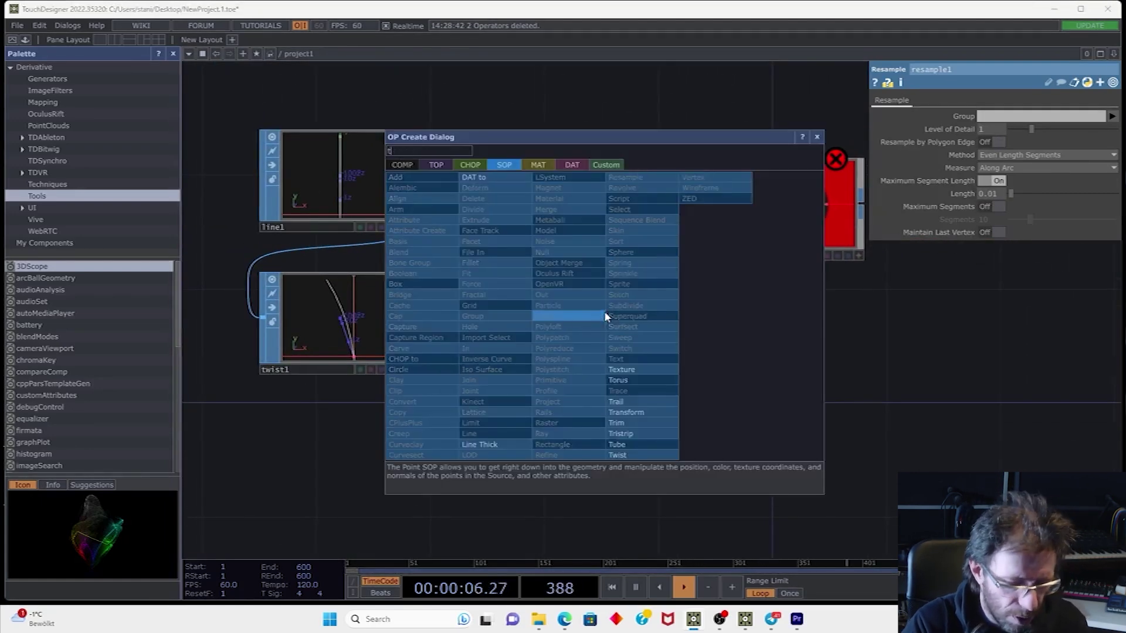
left_click(627, 412)
left_click(704, 320)
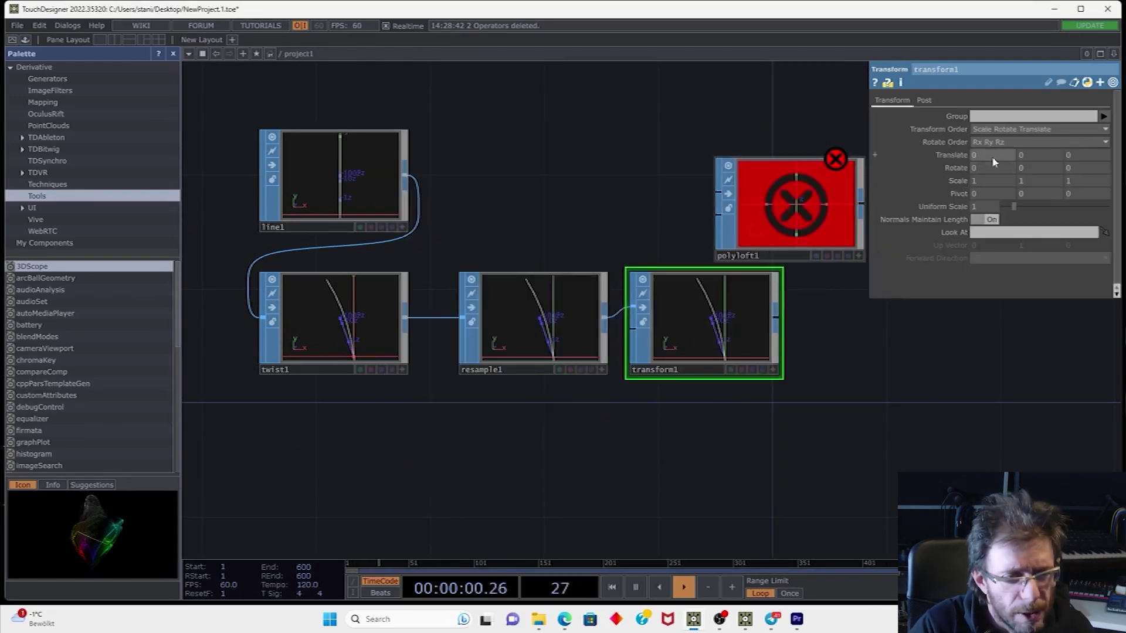
middle_click_drag(993, 159, 961, 168)
Add a Merge SOP and wire the outputs of the line and the transform into it
left_click_drag(587, 195, 828, 208)
left_click_drag(445, 200, 633, 197)
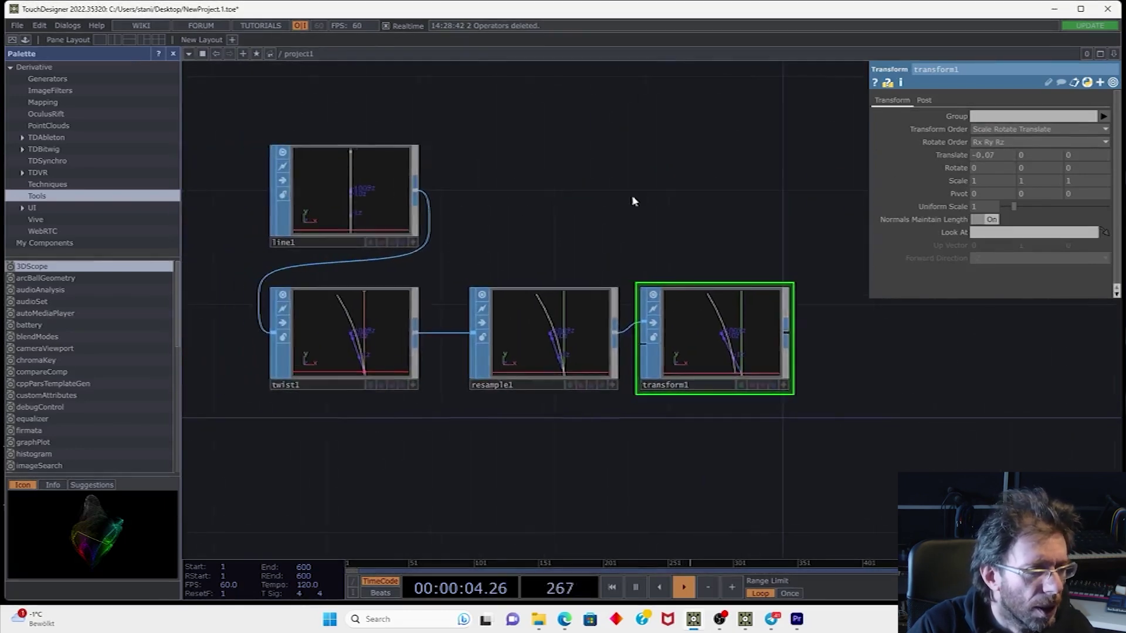
scroll(633, 201, "down", 2)
left_click_drag(399, 191, 319, 192)
double_click(584, 185)
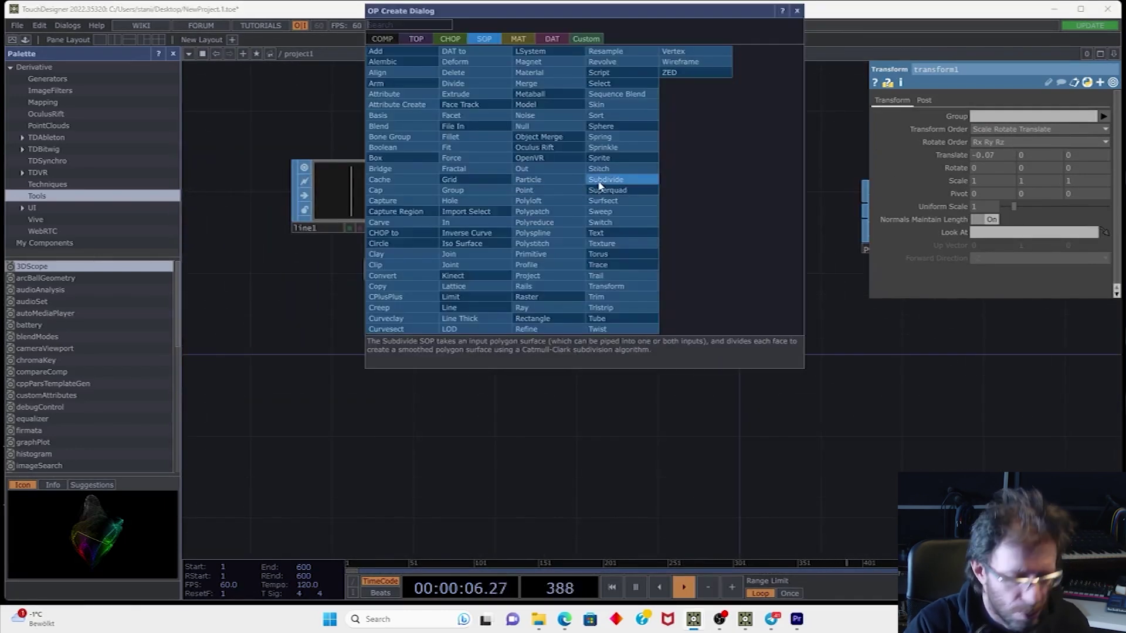
type("mer")
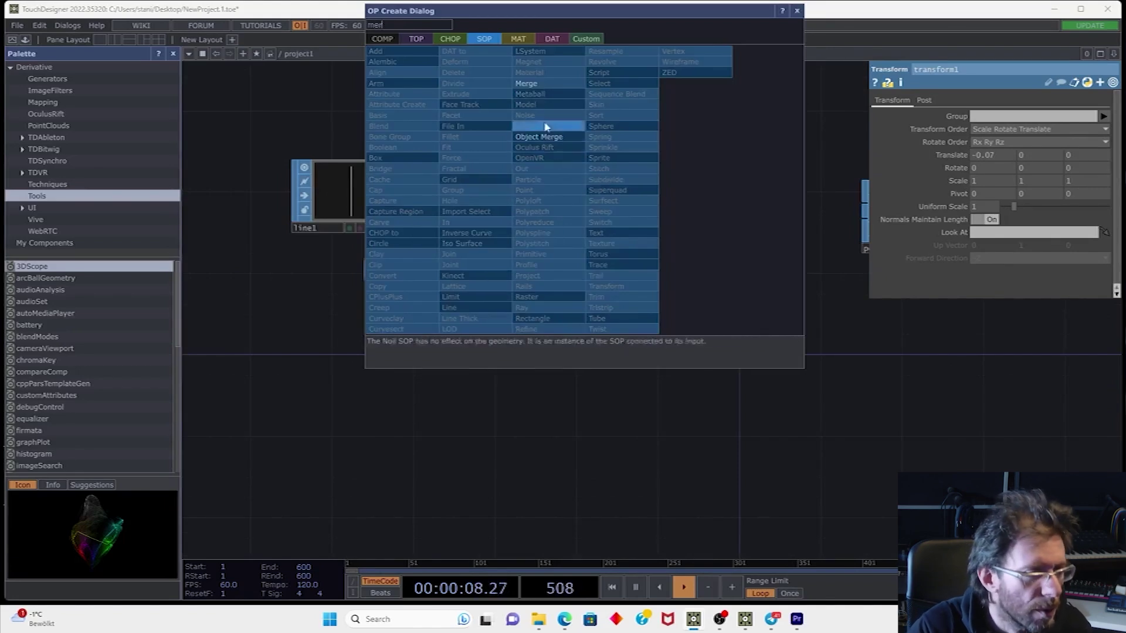
left_click(544, 83)
left_click(773, 200)
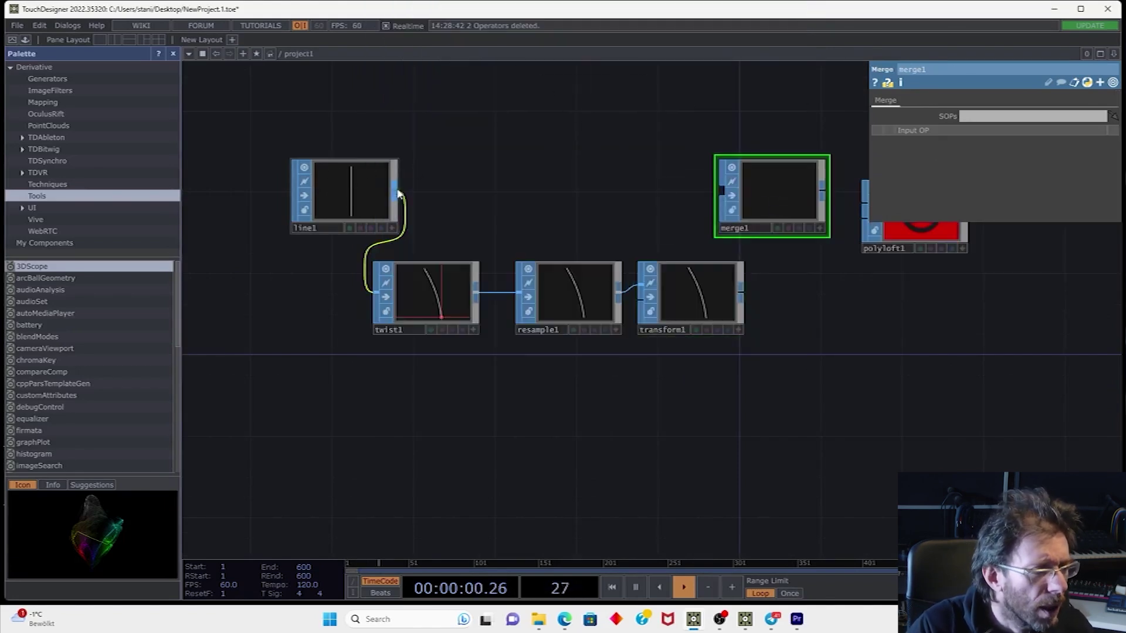
left_click_drag(397, 194, 723, 191)
left_click_drag(741, 293, 722, 193)
Position the merge near the polyloft and connect its output to the polyloft's first input
left_click_drag(770, 297, 591, 304)
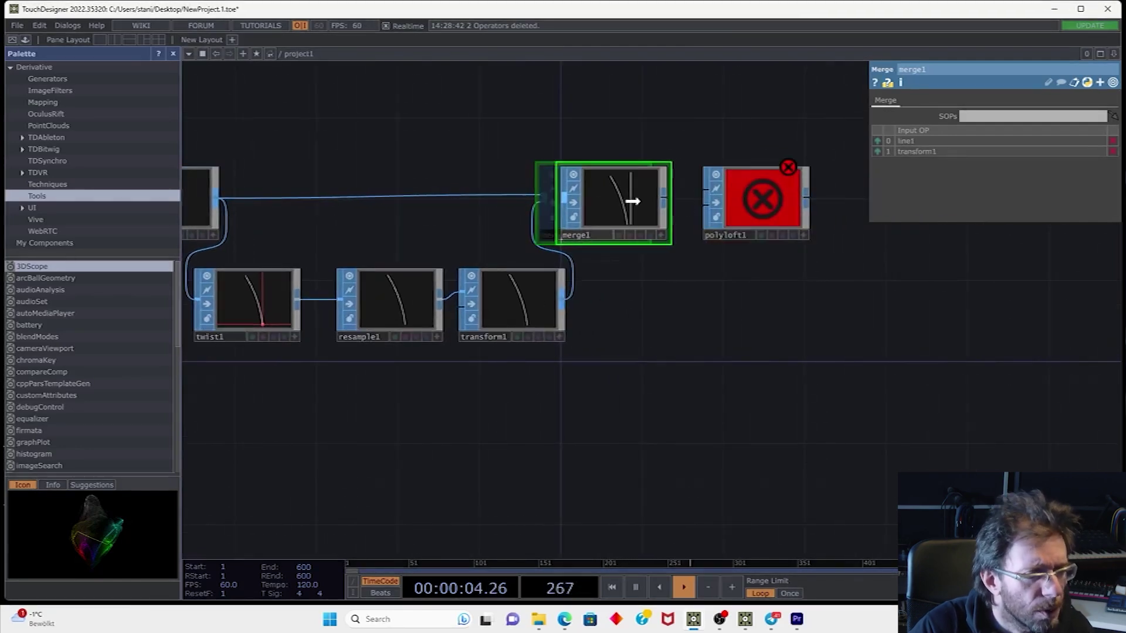
scroll(688, 199, "up", 5)
left_click_drag(581, 240, 651, 220)
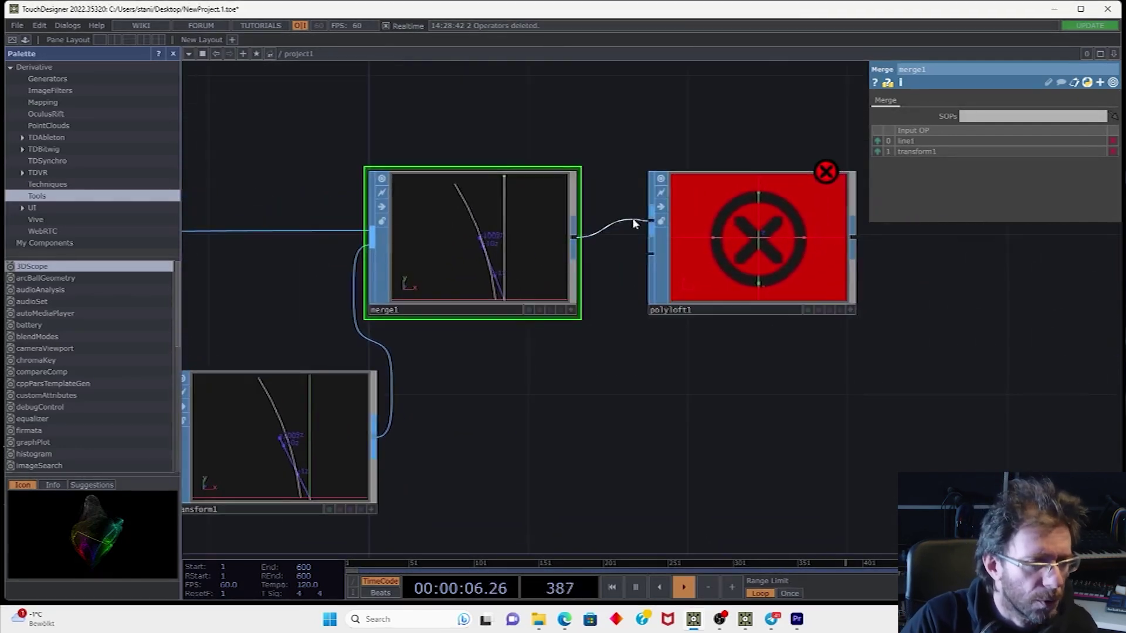
Show the wireframe and all point numbers in the polyloft's viewer and inspect how the points connect
left_click_drag(850, 317, 705, 357)
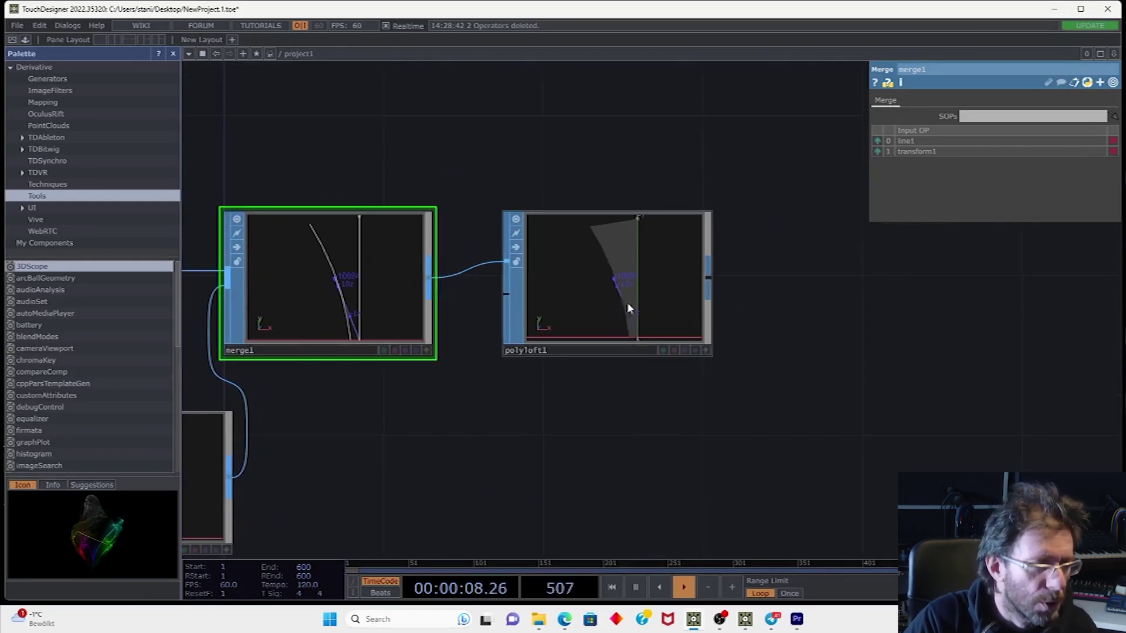
left_click(706, 350)
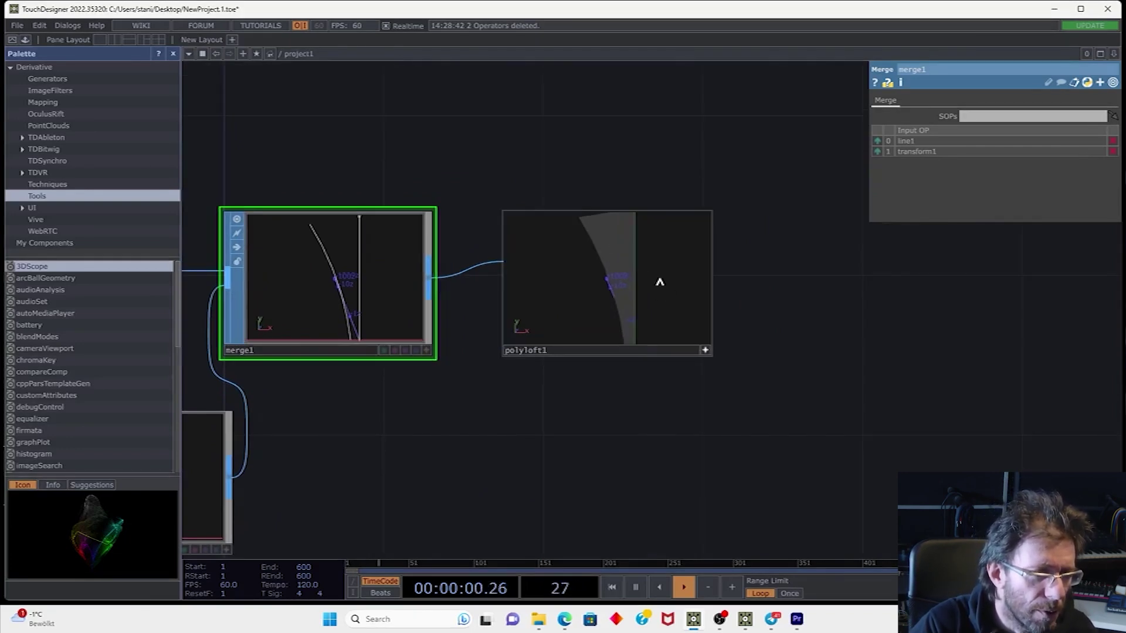
right_click(660, 279)
left_click(679, 241)
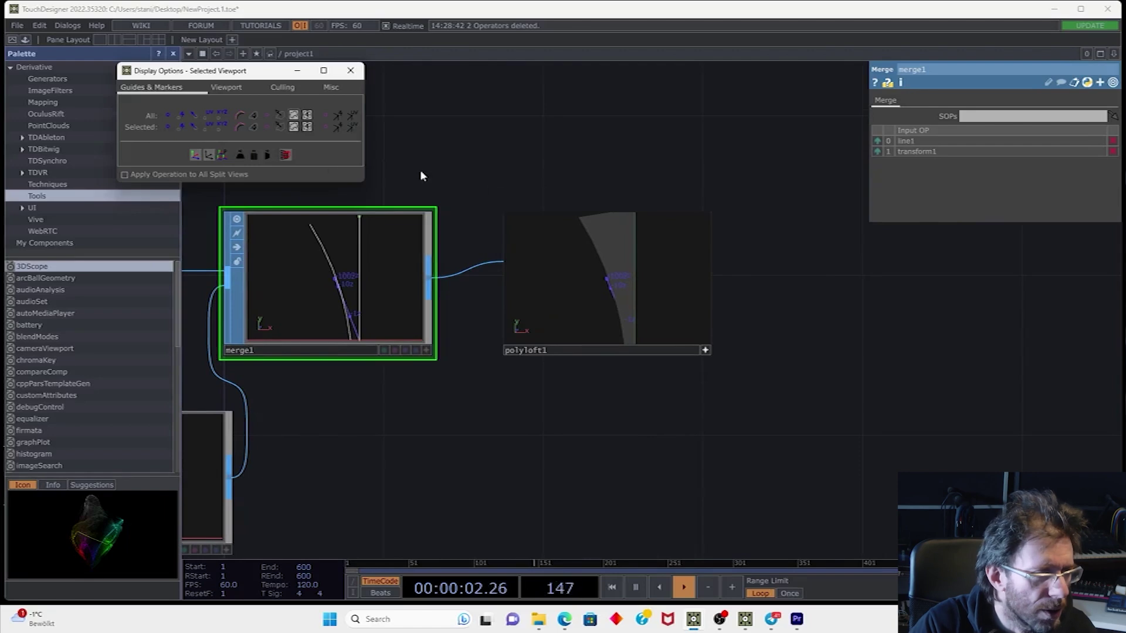
left_click(179, 119)
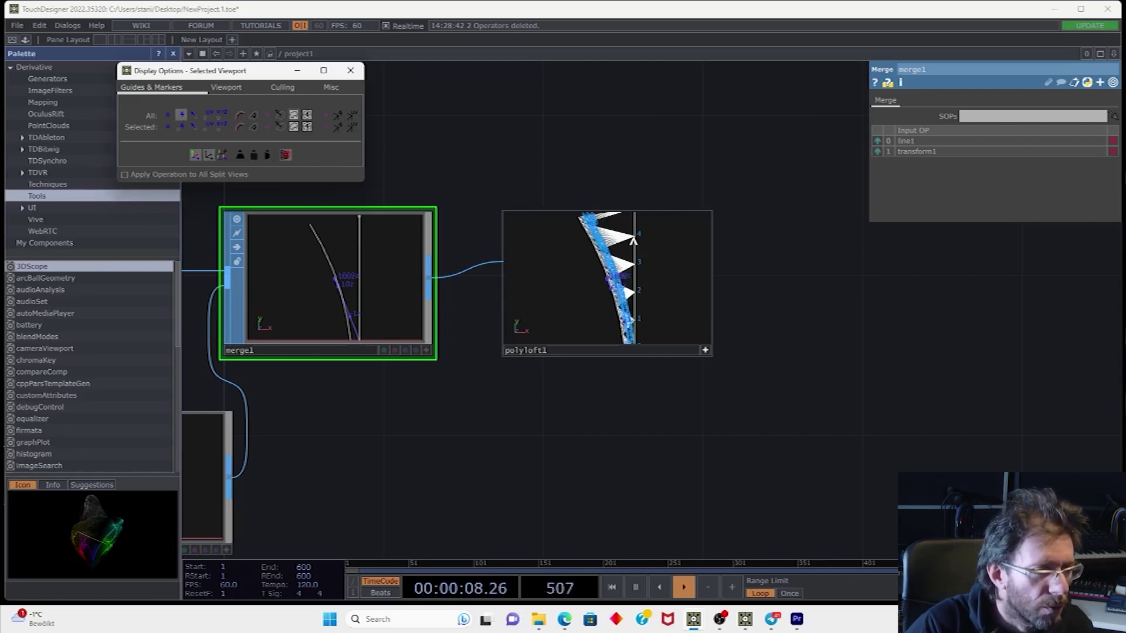
left_click(350, 71)
scroll(779, 269, "up", 3)
scroll(779, 269, "up", 2)
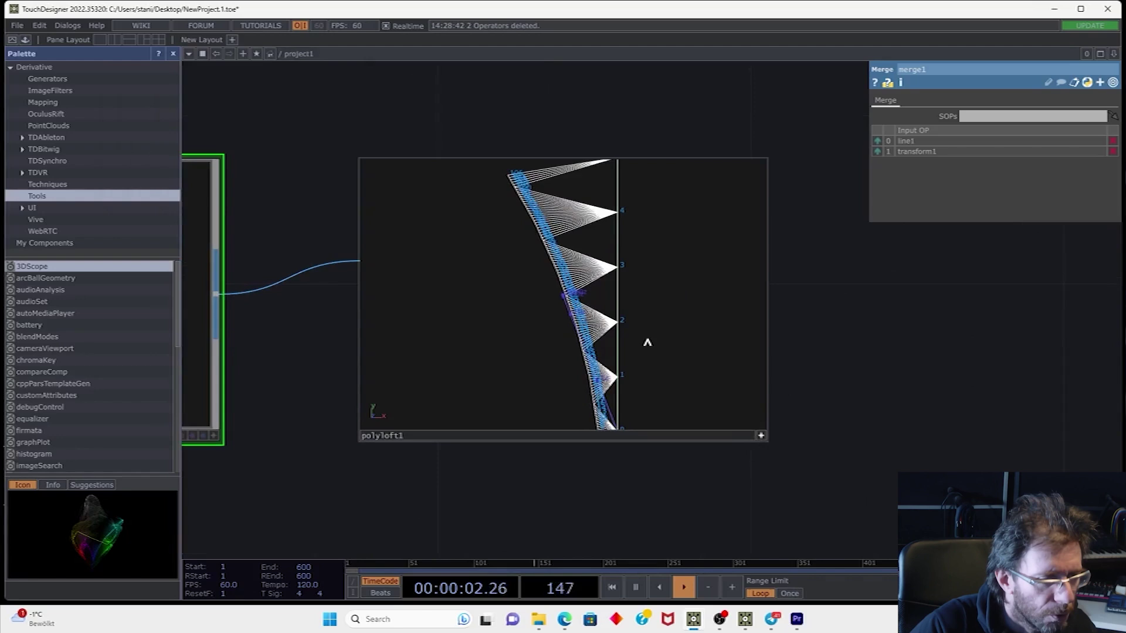
scroll(674, 325, "down", 3)
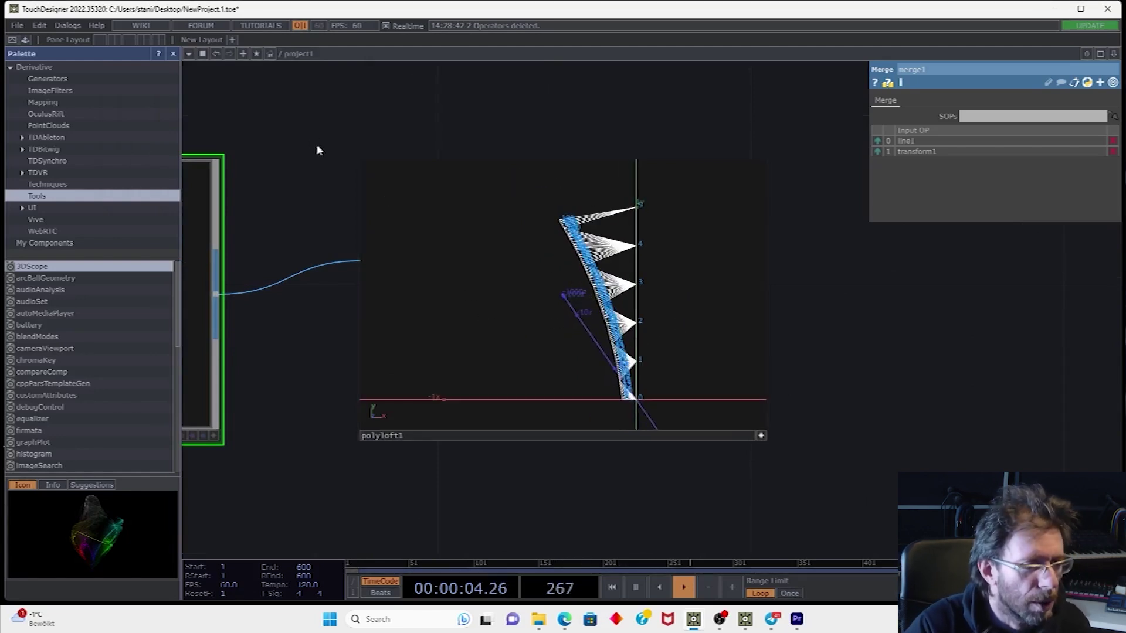
Try U Wrap set to On for the polyloft and return both wrap options to Off
left_click_drag(235, 252, 509, 243)
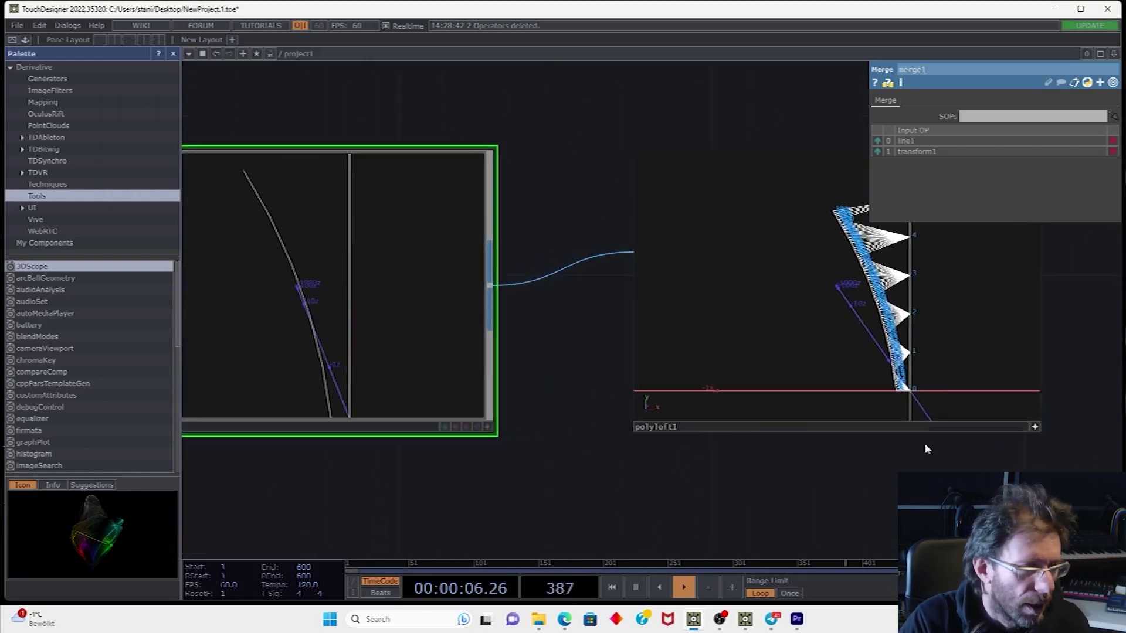
left_click(1035, 427)
left_click(978, 389)
left_click_drag(868, 472, 699, 475)
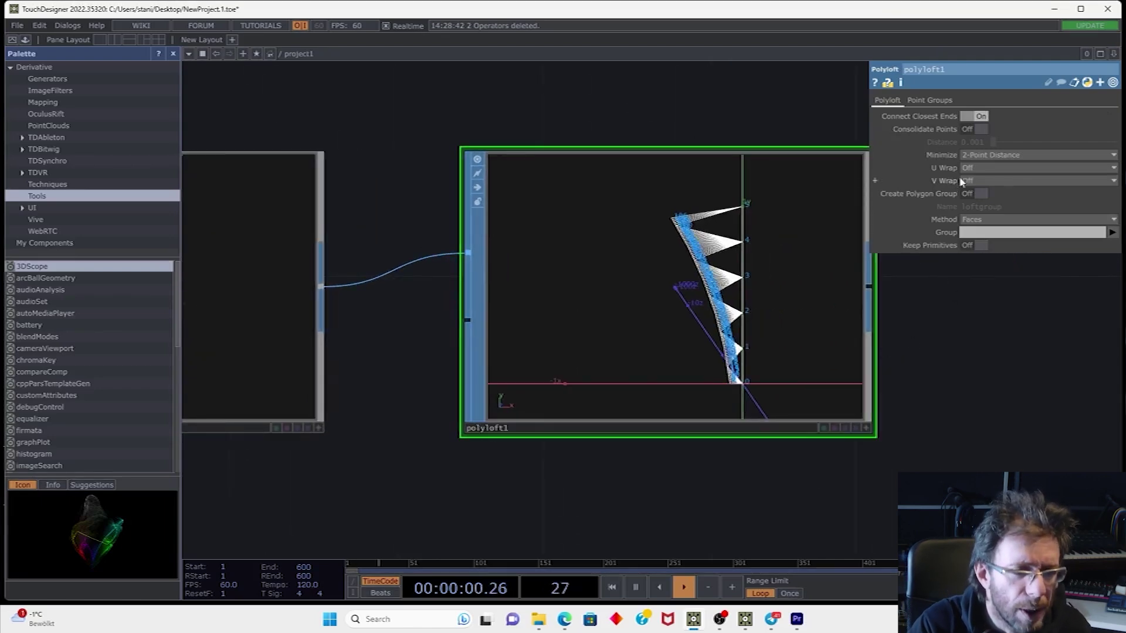
left_click(974, 181)
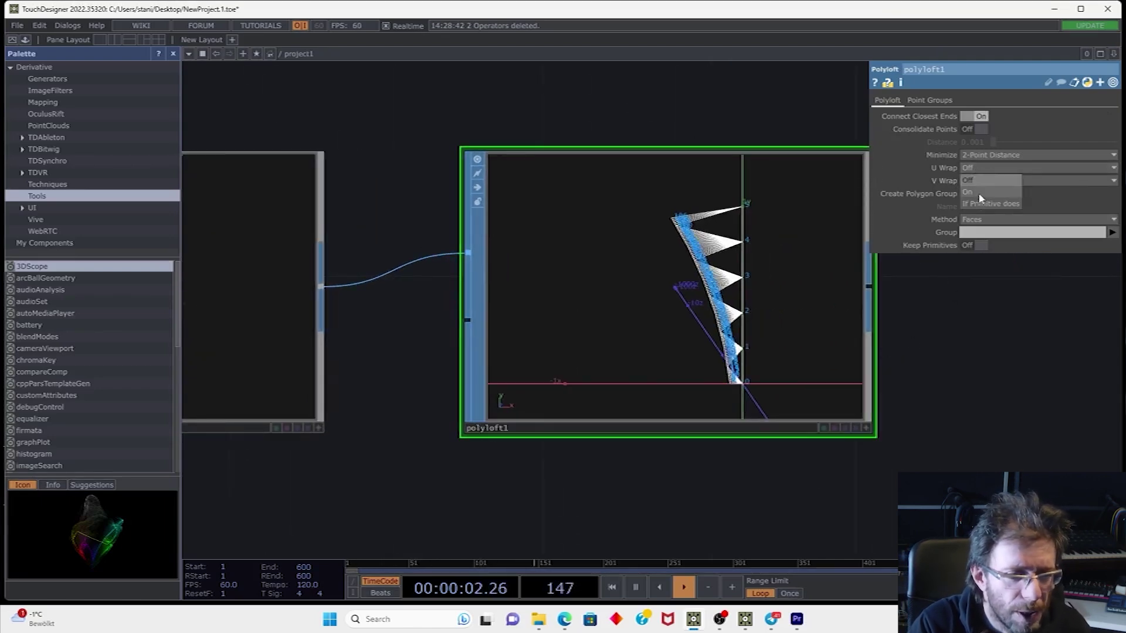
left_click(978, 193)
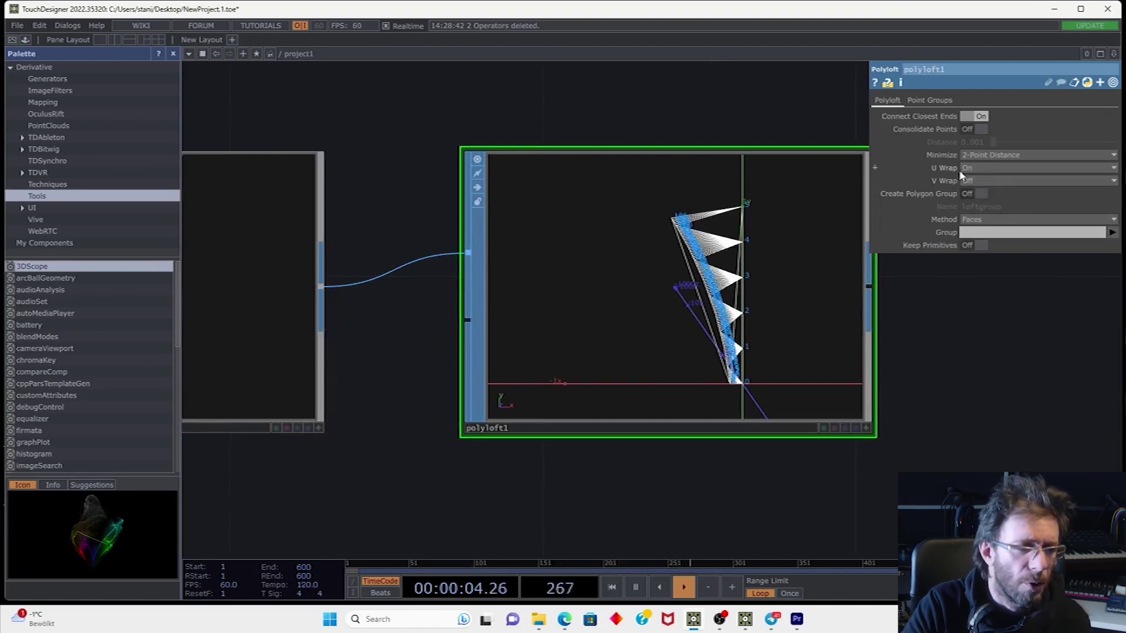
left_click(968, 180)
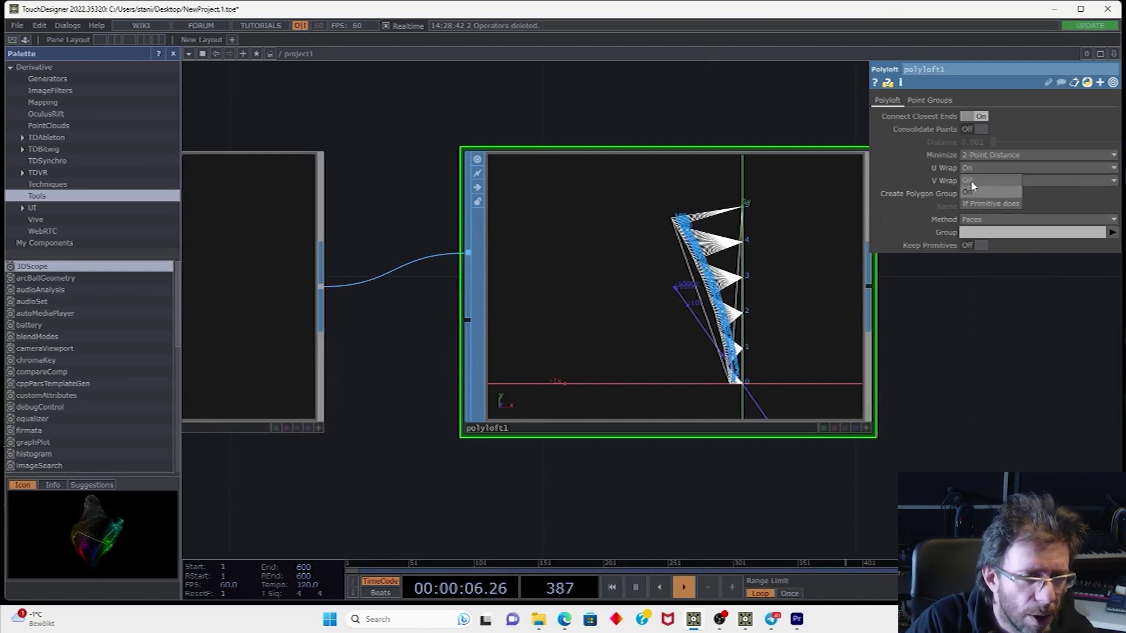
left_click(971, 183)
Turn on Consolidate Points and Create Polygon Group for the polyloft, keeping Minimize at 2-Point Distance
left_click(977, 157)
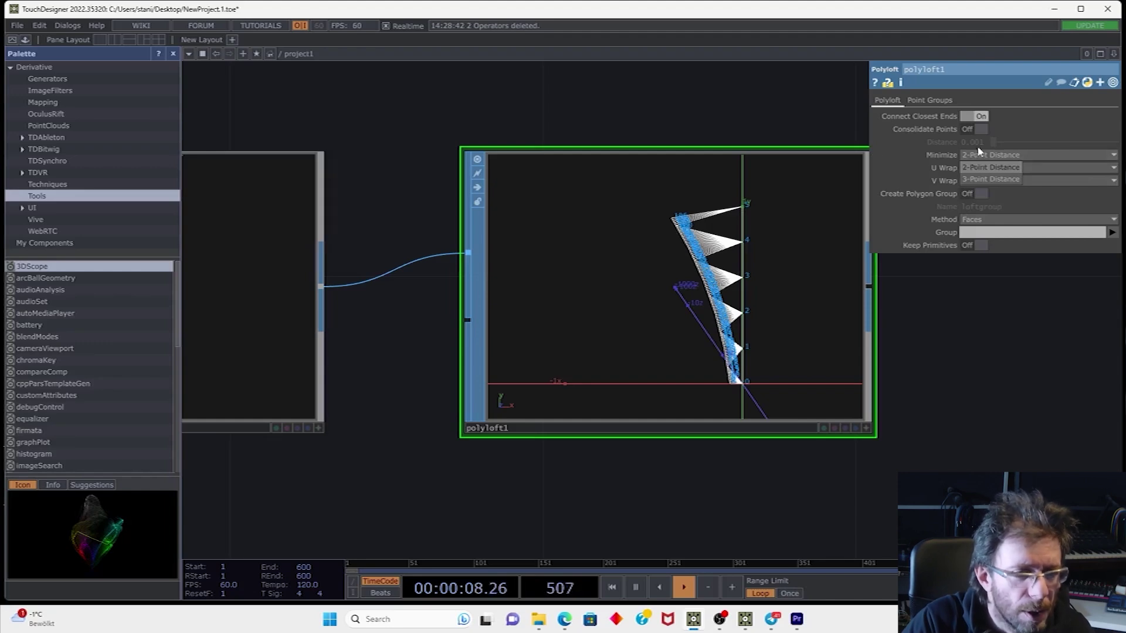
left_click(983, 129)
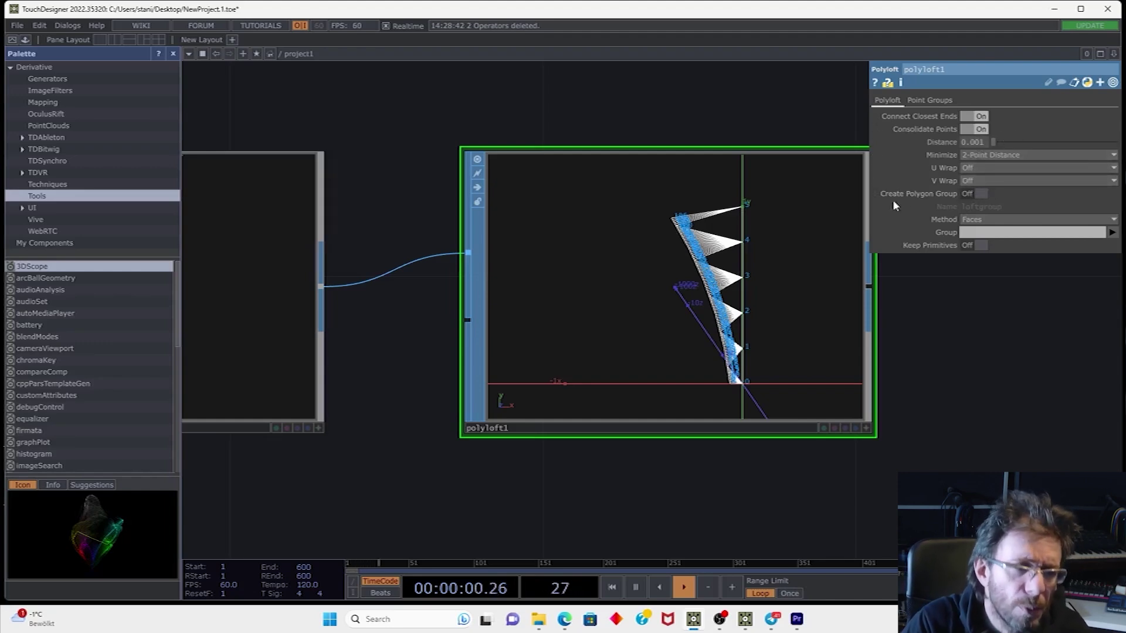
left_click(976, 195)
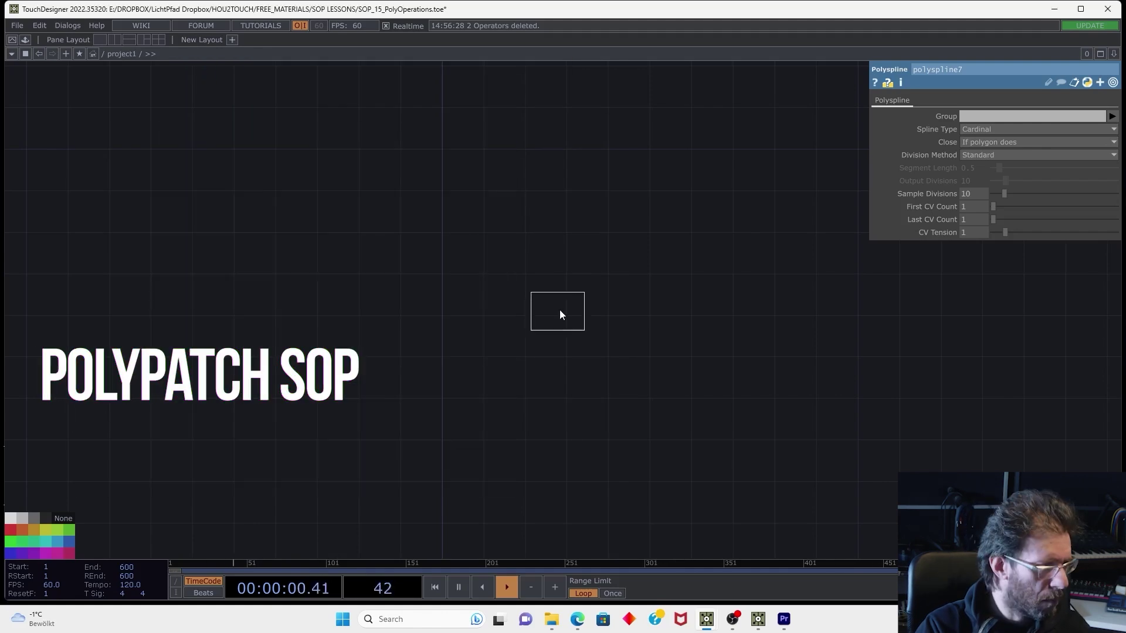
Place a Line SOP in an empty area of the network and append a Copy SOP to it
left_click(560, 311)
key("Tab")
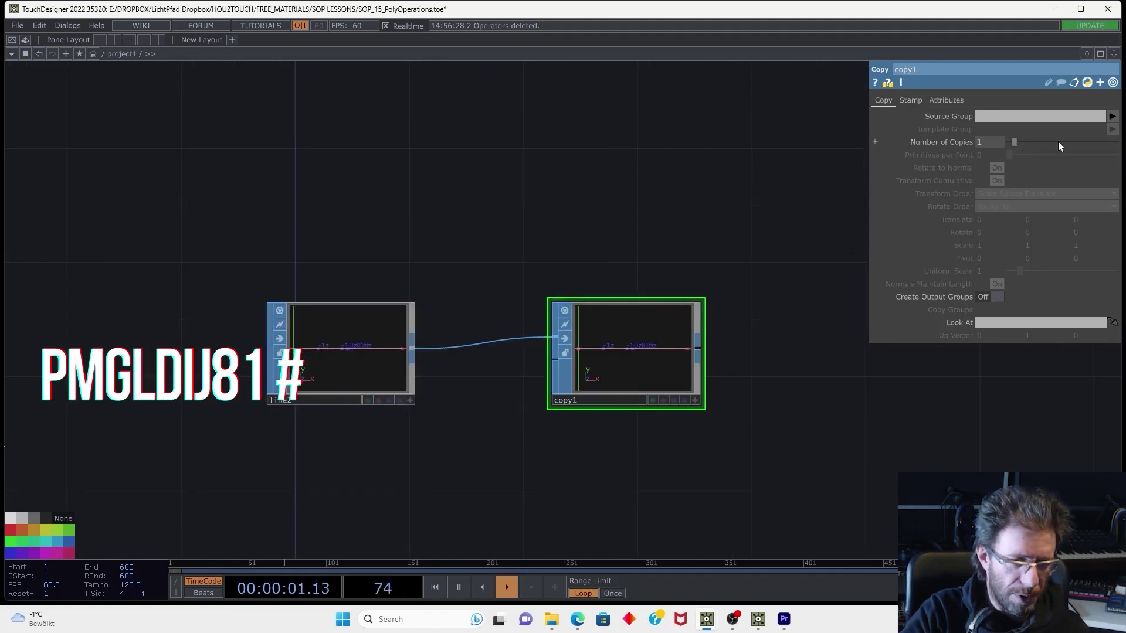
Set the copy to 20 copies with a Y translation of 0.3 and a Y rotation of 30
left_click_drag(1058, 141, 1117, 142)
scroll(1040, 220, "up", 3)
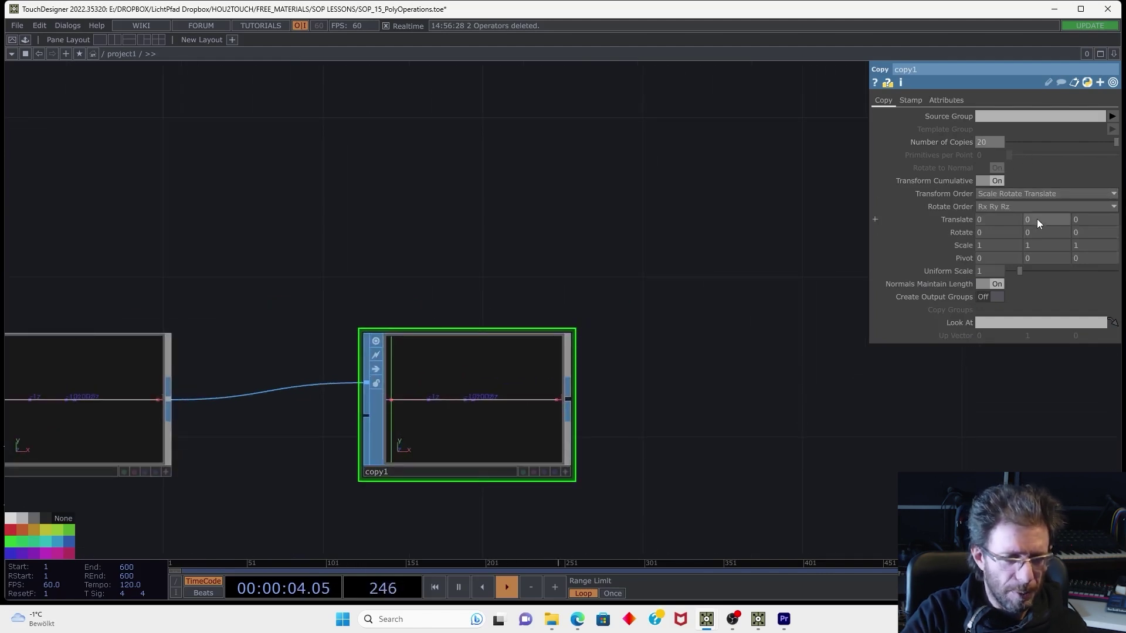
middle_click_drag(1037, 220, 1039, 208)
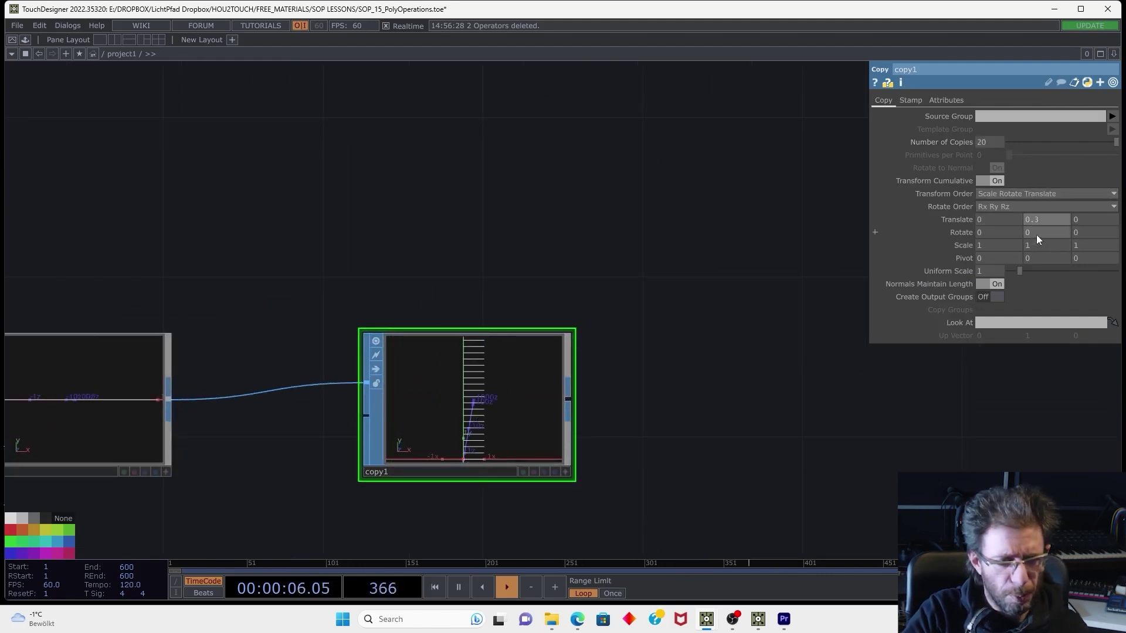
middle_click_drag(1036, 234, 1037, 209)
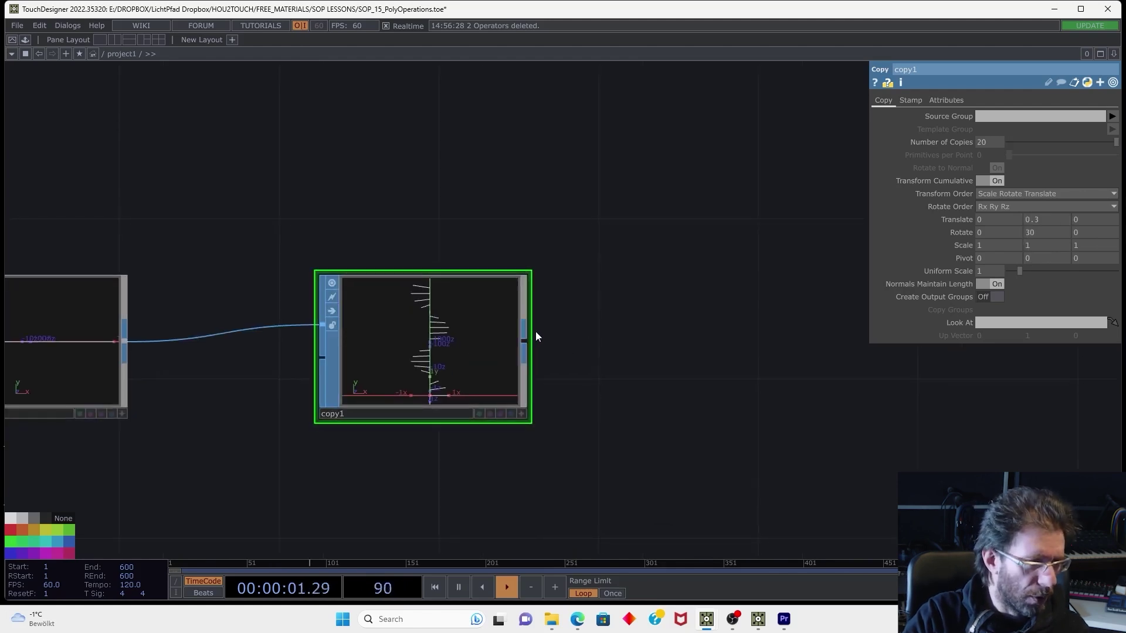
Append a Polypatch SOP to the copy and show its surface as a wireframe from an angled view
key("Tab")
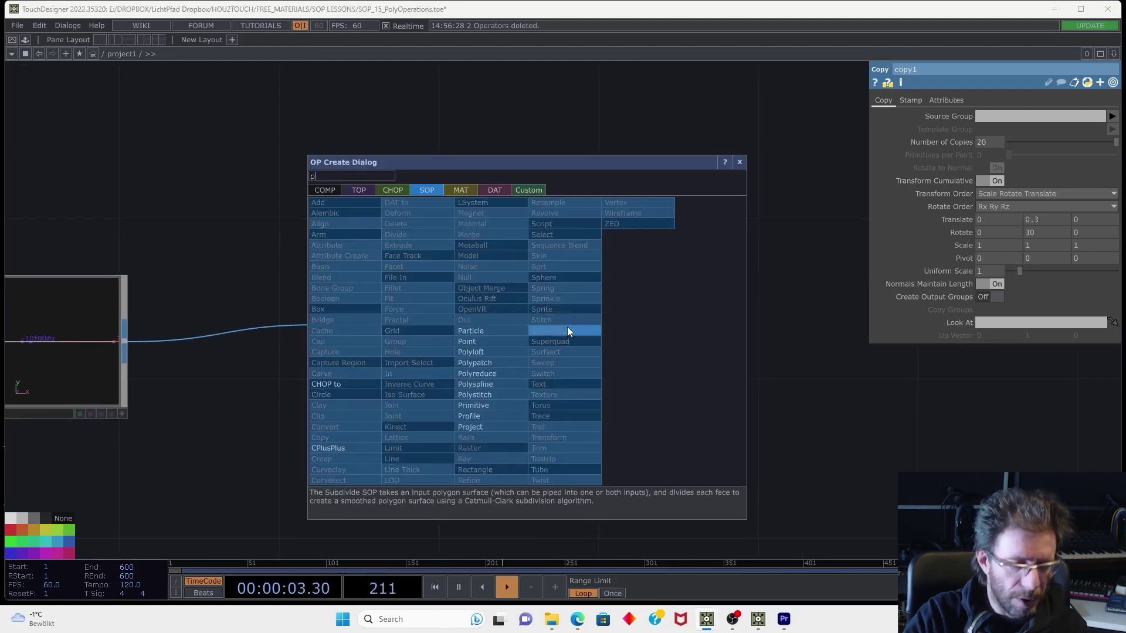
left_click(476, 352)
left_click(680, 343)
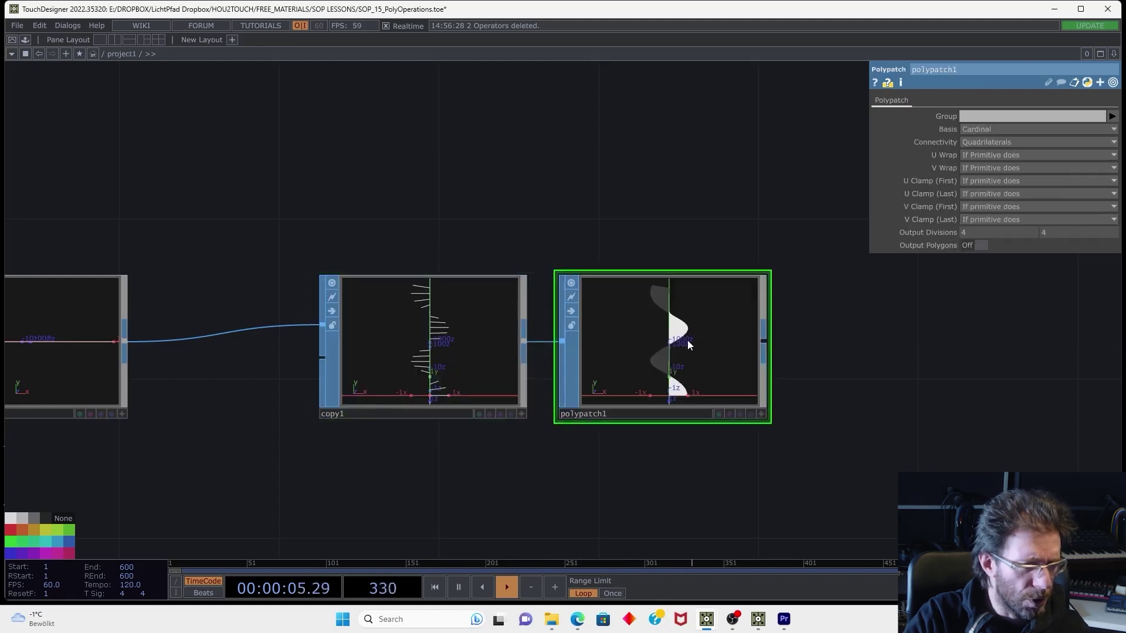
scroll(688, 340, "up", 5)
left_click_drag(709, 445, 513, 295)
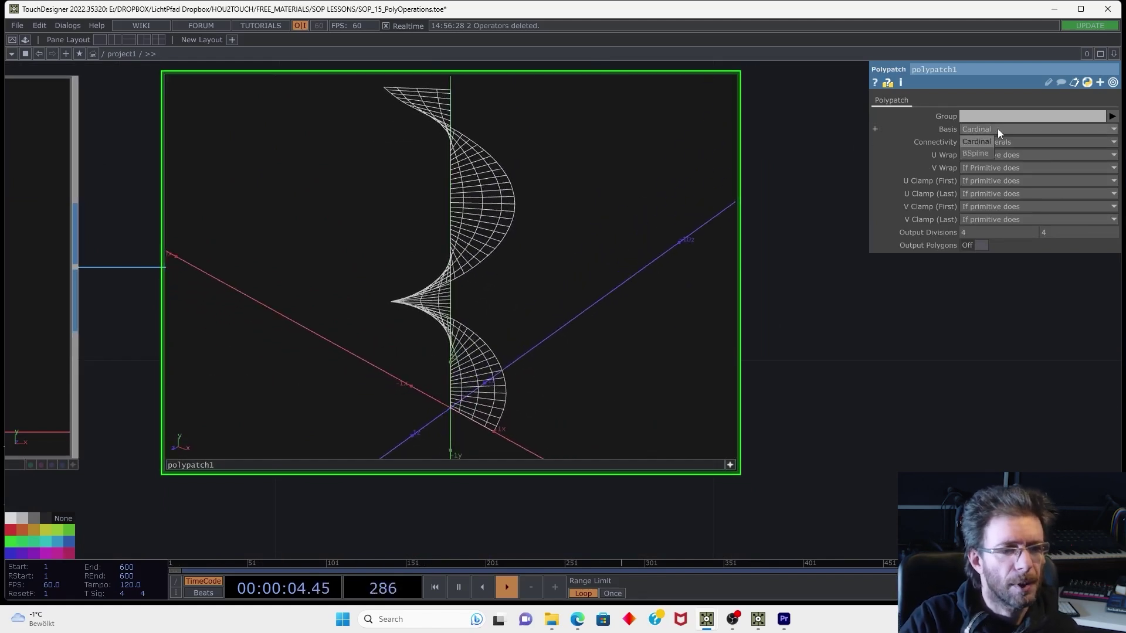
Set the polypatch's basis to BSpline and its output divisions to 9 and 10
left_click(975, 153)
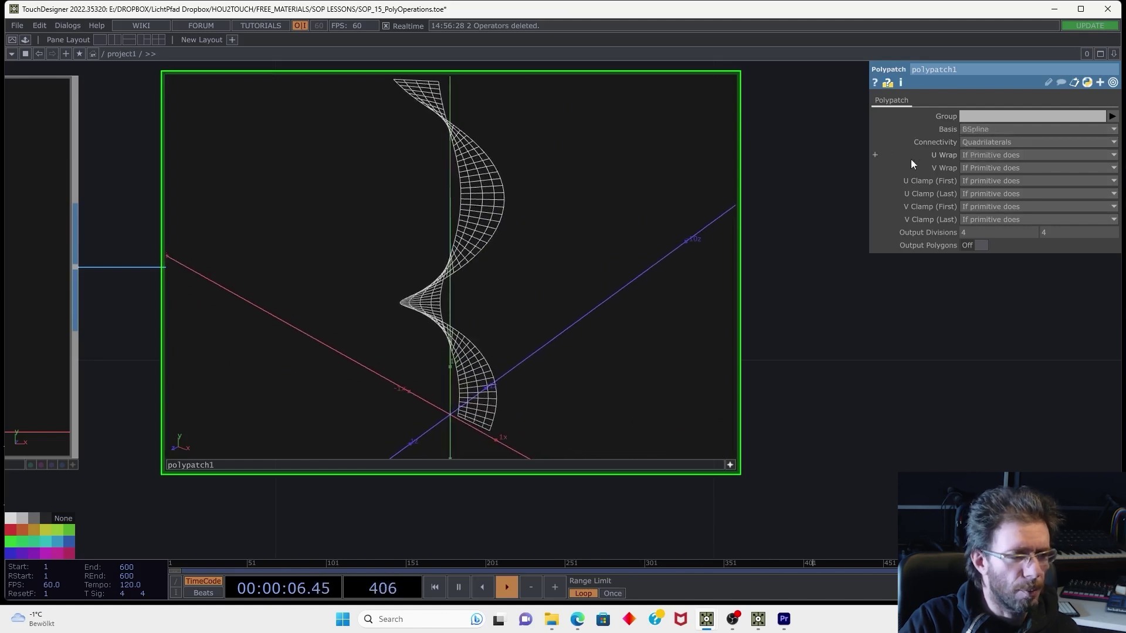
left_click_drag(692, 223, 399, 234)
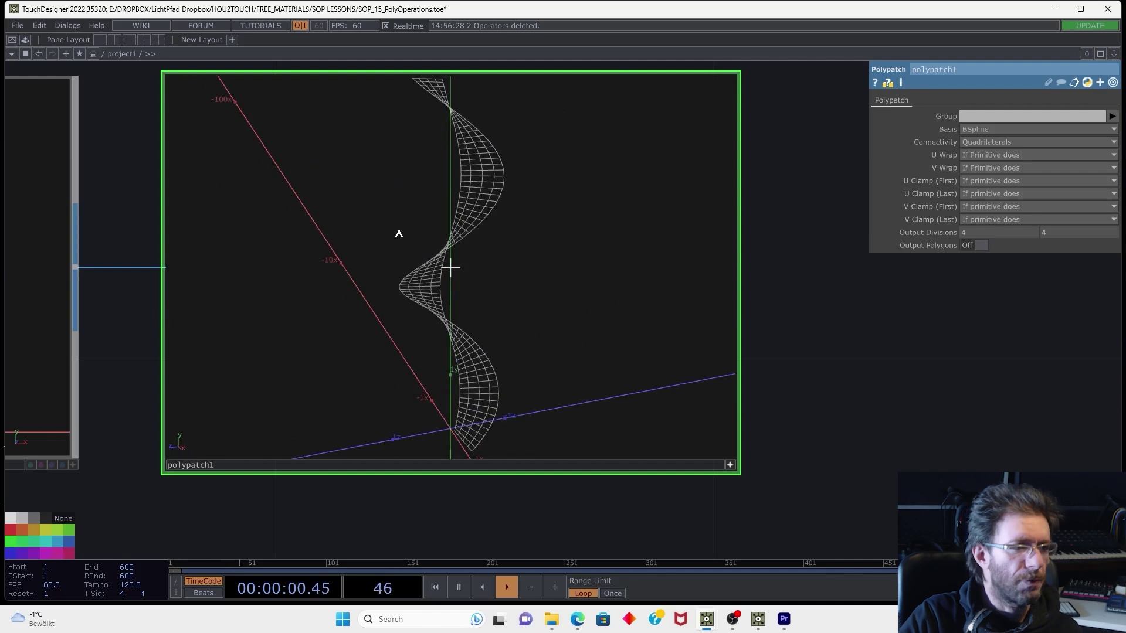
middle_click_drag(989, 232, 1102, 232)
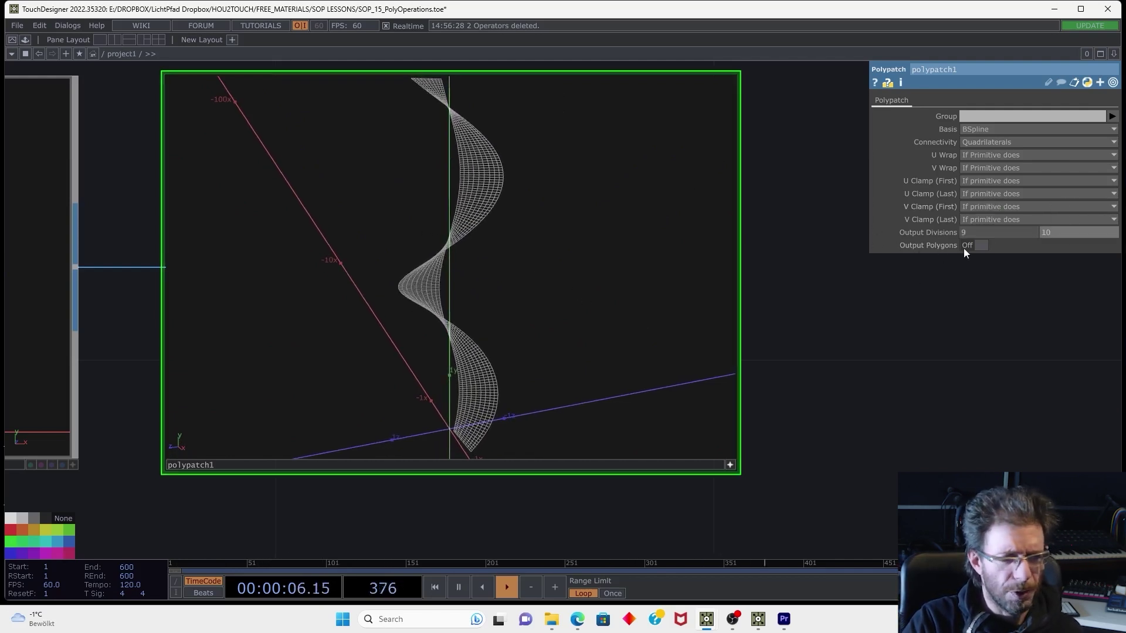
Check the polypatch's geometry info and turn on Output Polygons
left_click(730, 465)
middle_click(712, 411)
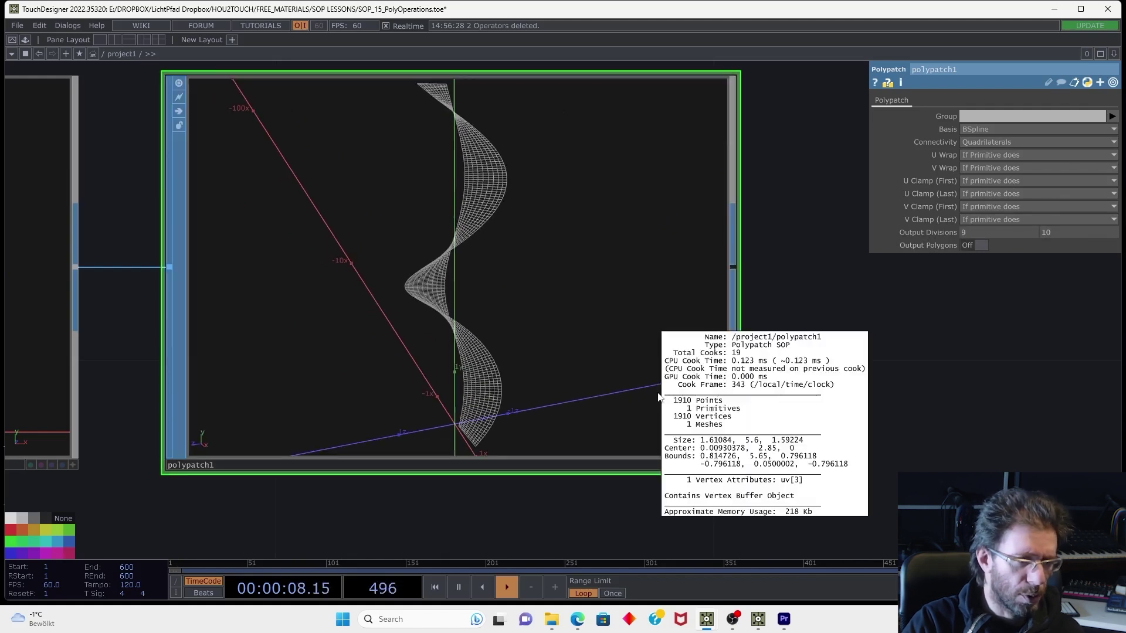
left_click(978, 245)
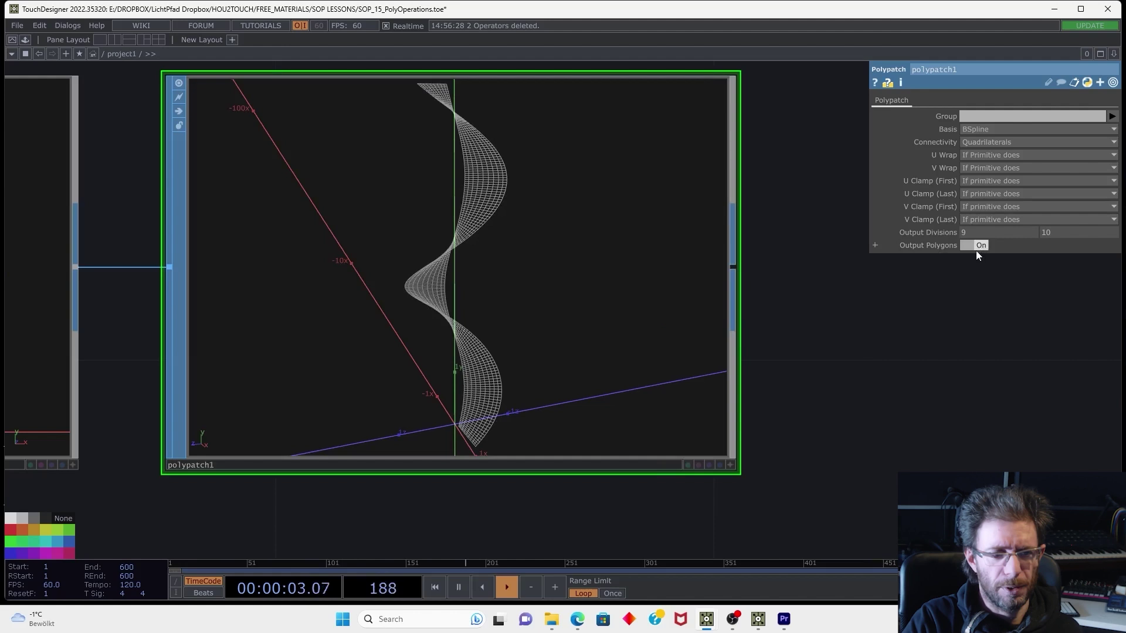
Compare the polypatch's Rows and Columns connectivity and leave it set to Columns
left_click(976, 143)
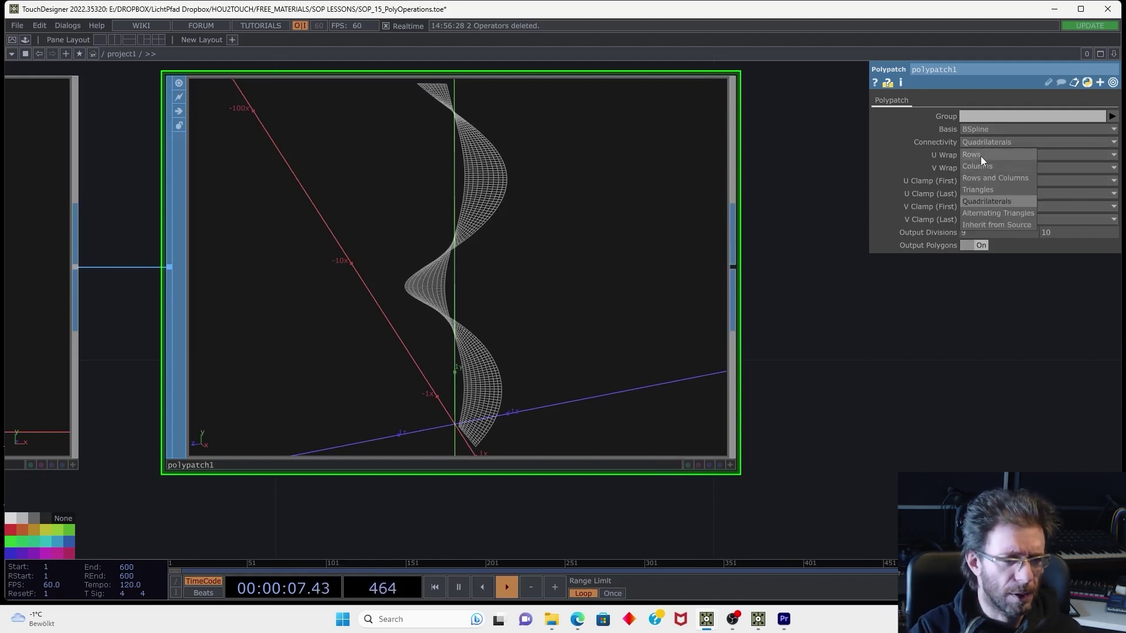
left_click(982, 165)
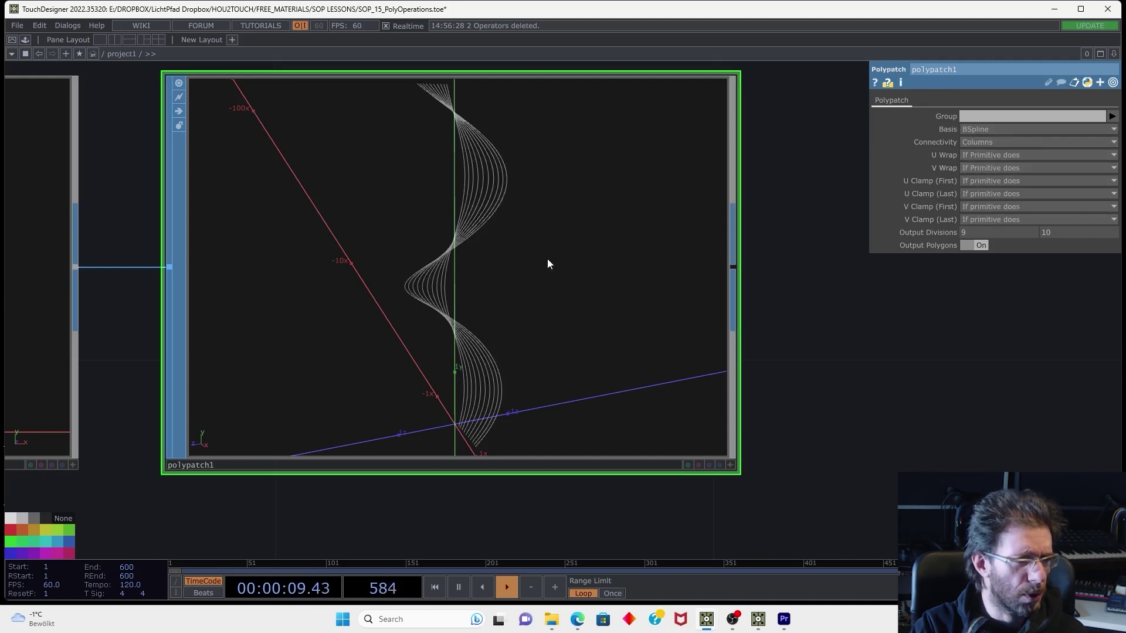
left_click(975, 143)
left_click(967, 155)
left_click(991, 143)
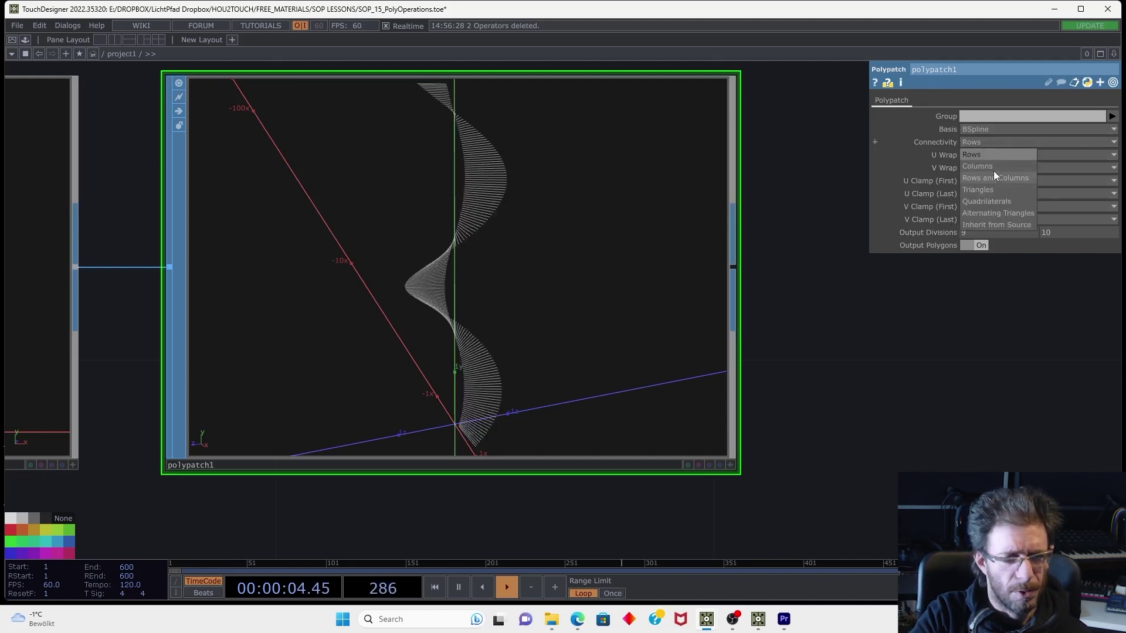
left_click(993, 167)
left_click_drag(537, 255, 634, 253)
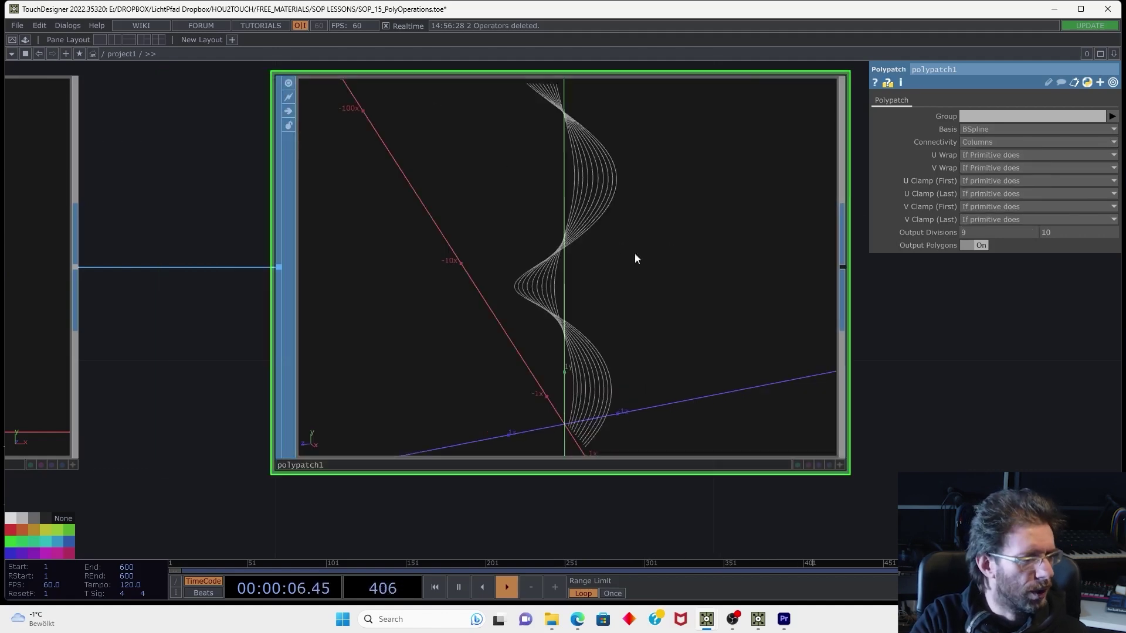
Set the polypatch's U Wrap to Off and its first and last U Clamp to On, and inspect the curves
left_click(839, 462)
left_click_drag(746, 423, 827, 389)
scroll(891, 419, "down", 3)
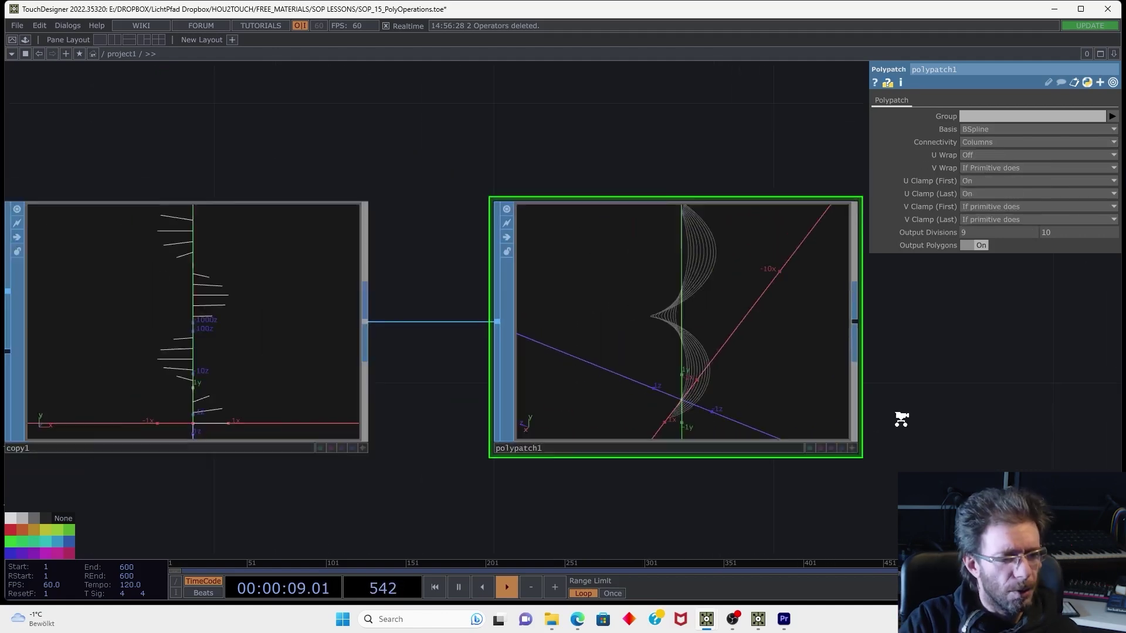
left_click_drag(900, 414, 864, 337)
left_click_drag(747, 420, 834, 367)
middle_click_drag(740, 383, 617, 414)
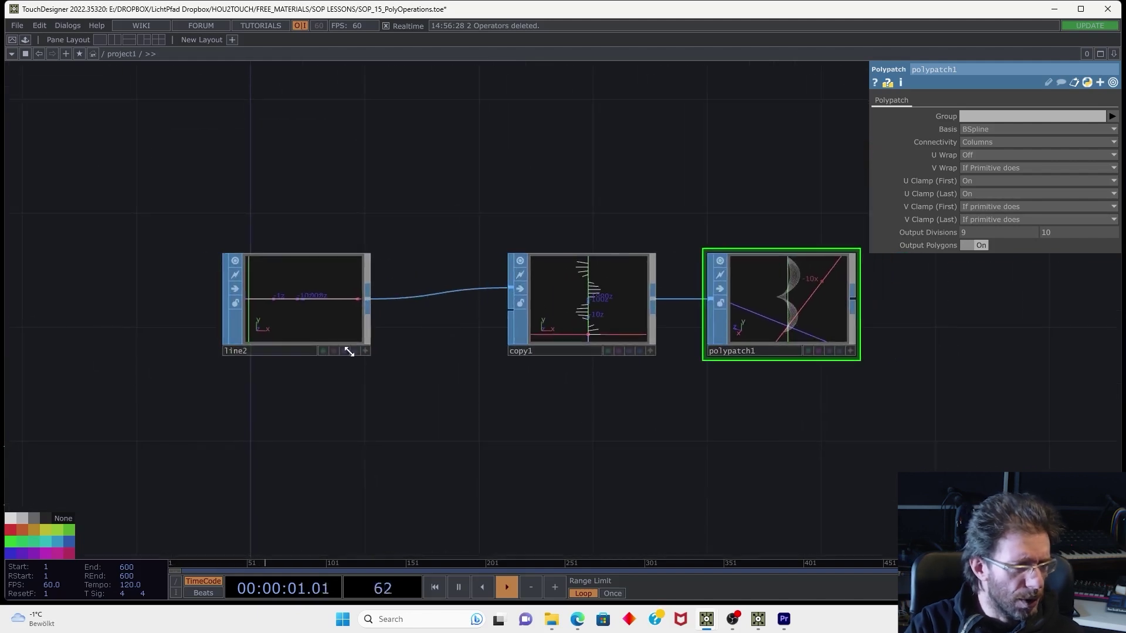
Move the line node closer to the copy and add a Sphere SOP below the line
left_click_drag(327, 319, 412, 319)
left_click_drag(548, 370, 521, 368)
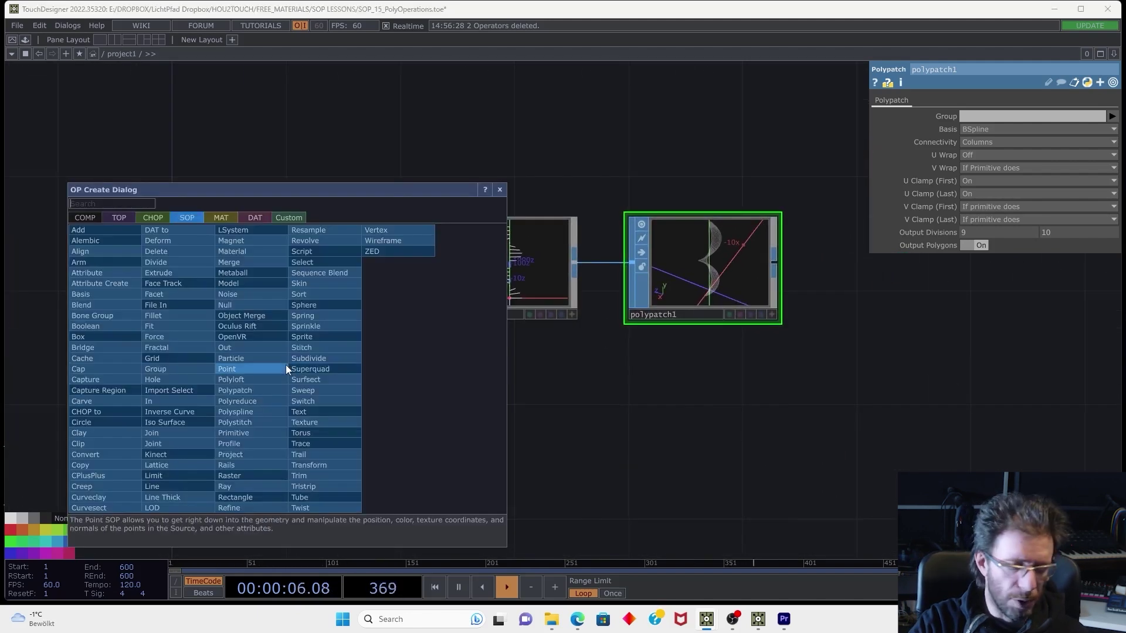
type("m")
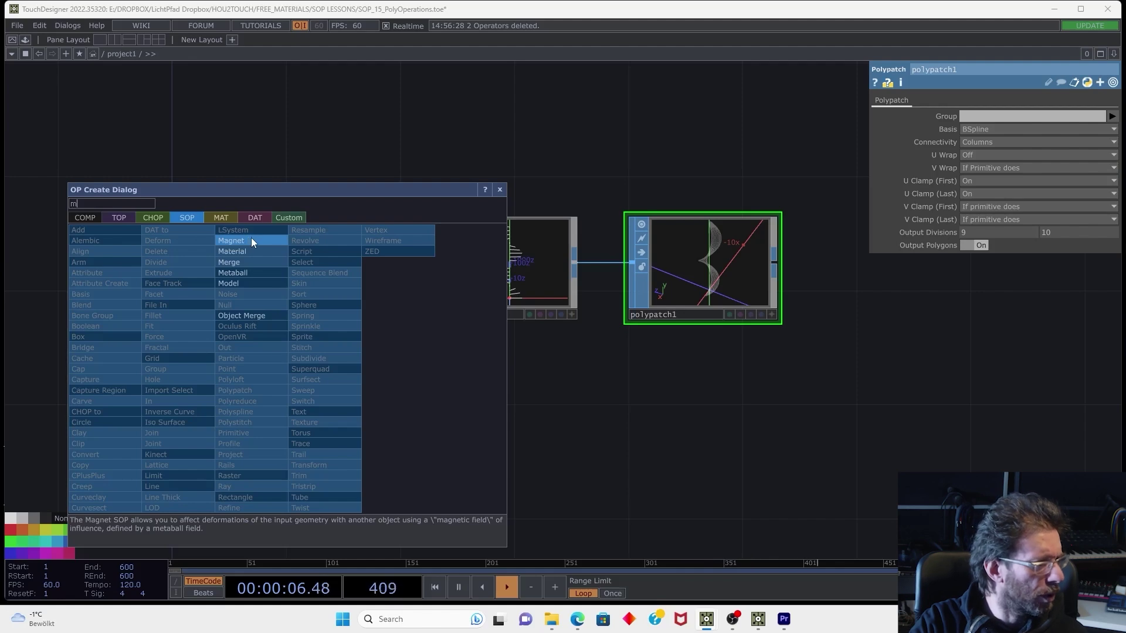
key("Escape")
key("Tab")
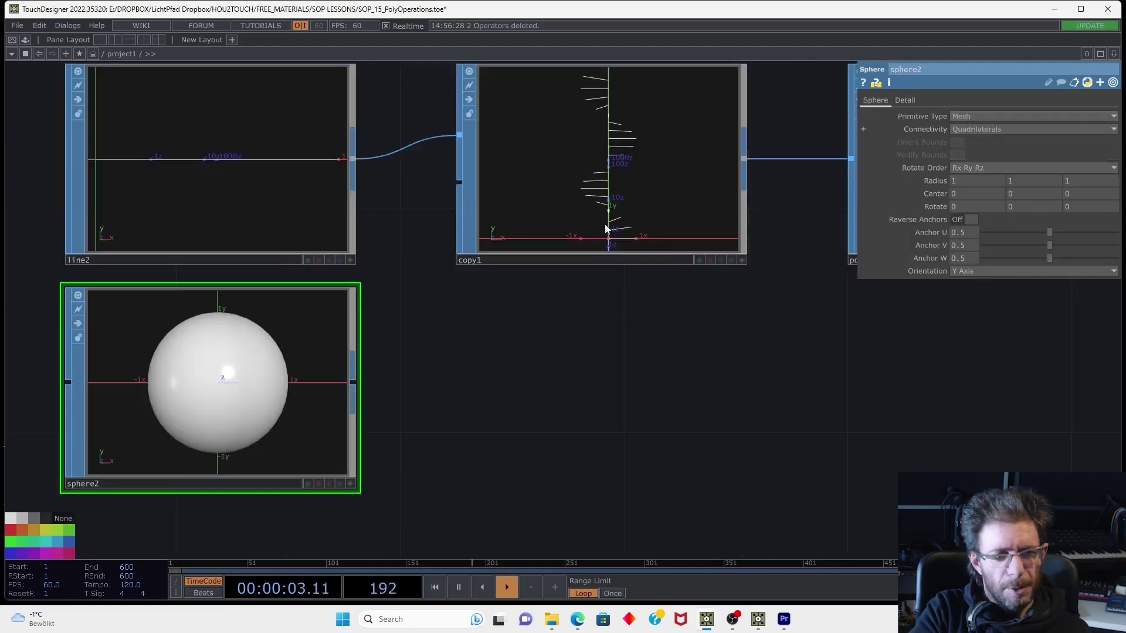
right_click(358, 381)
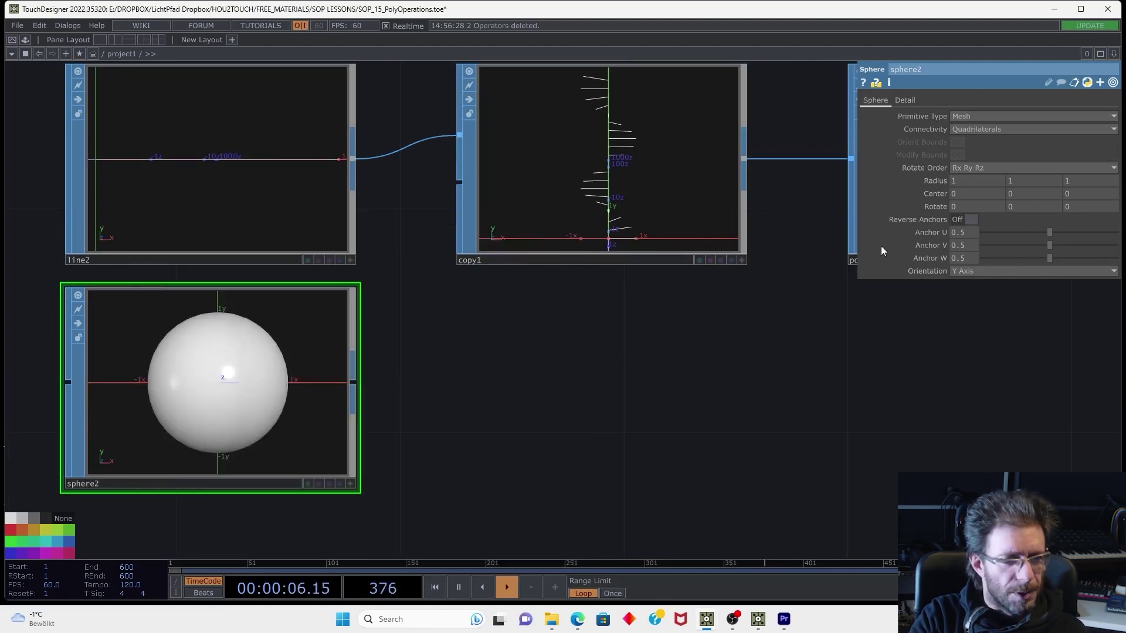
Reduce the sphere's detail to 9 rows and 10 columns
left_click(903, 100)
left_click(1000, 129)
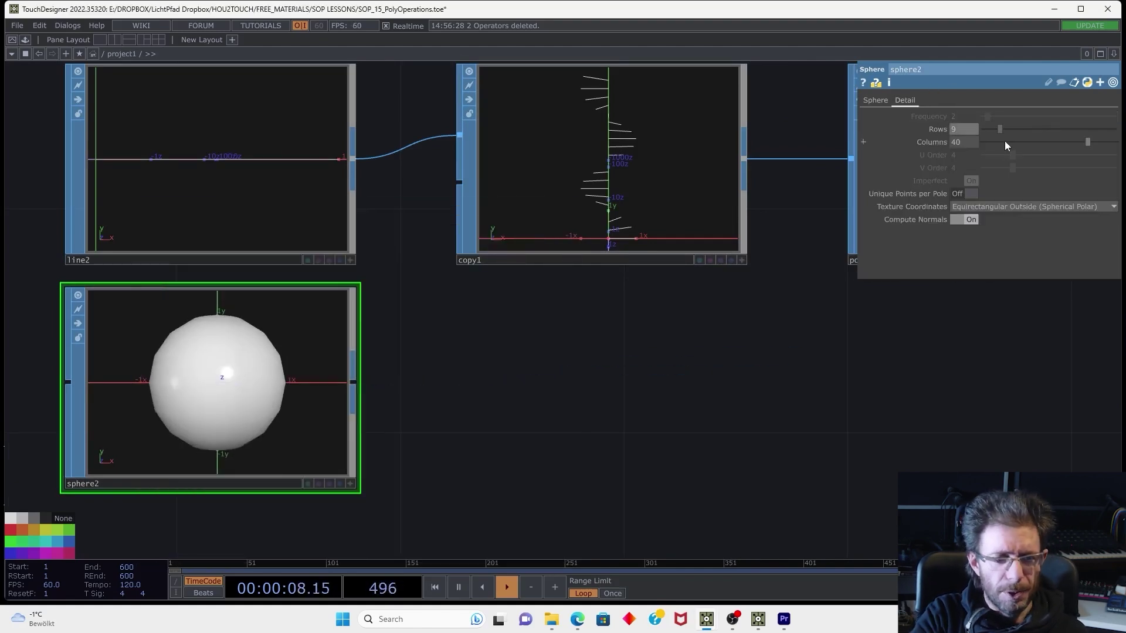
left_click(1003, 142)
Append a Polypatch SOP to the sphere, place it below the first polypatch and make its viewer interactive
right_click(353, 381)
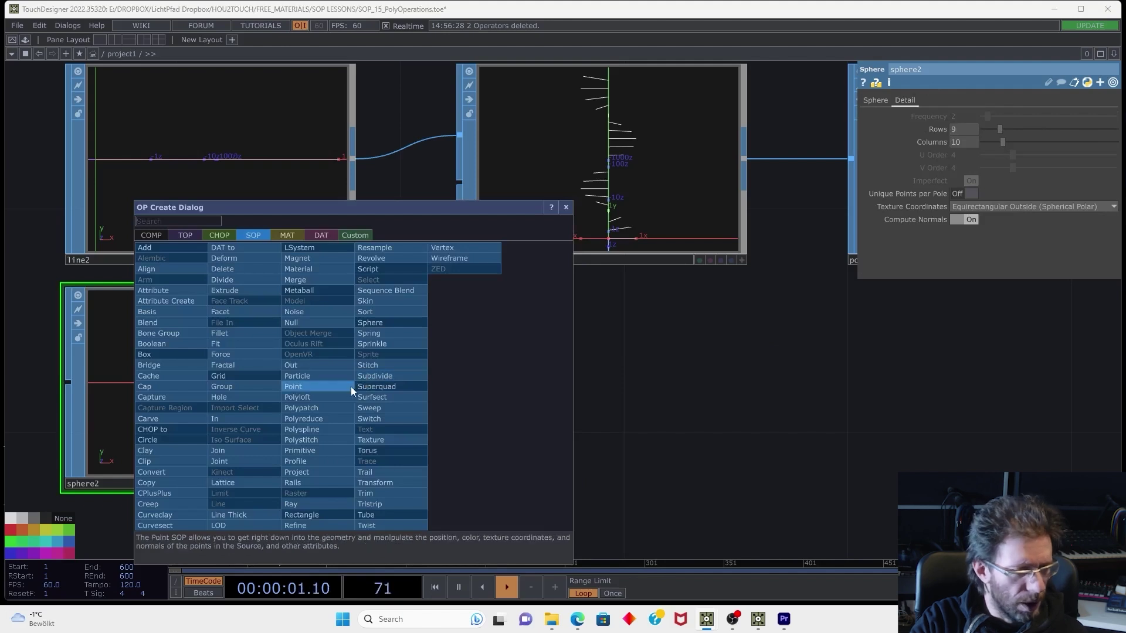
left_click(311, 399)
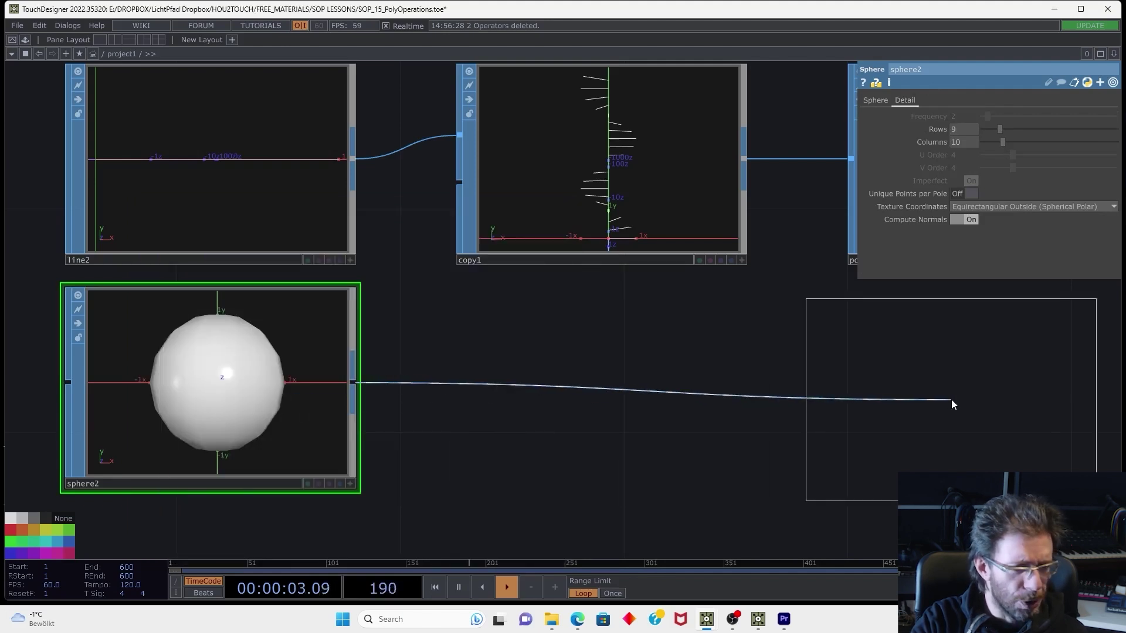
left_click(951, 401)
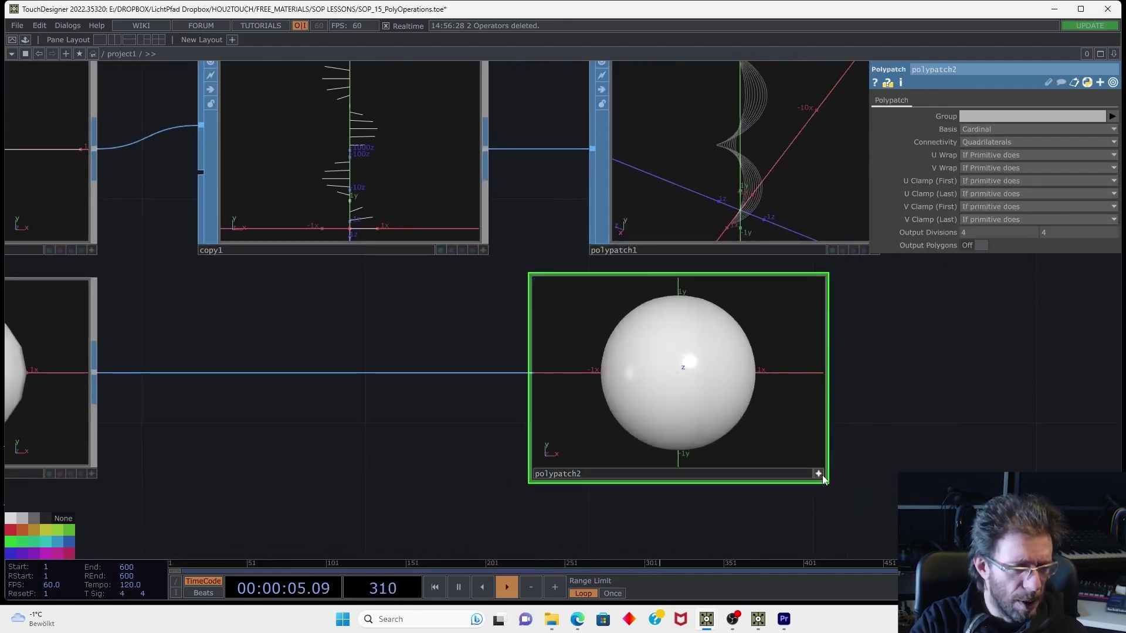
left_click(817, 474)
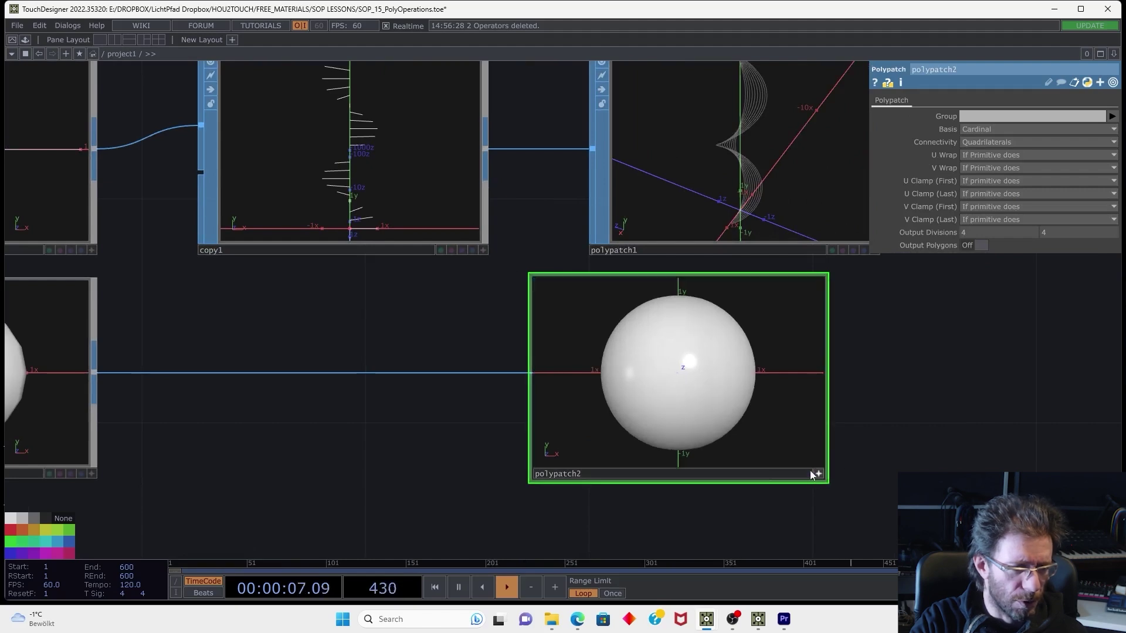
Display the second polypatch and its source sphere as wireframes to compare their geometry
key("w")
left_click_drag(238, 435, 414, 417)
left_click(269, 456)
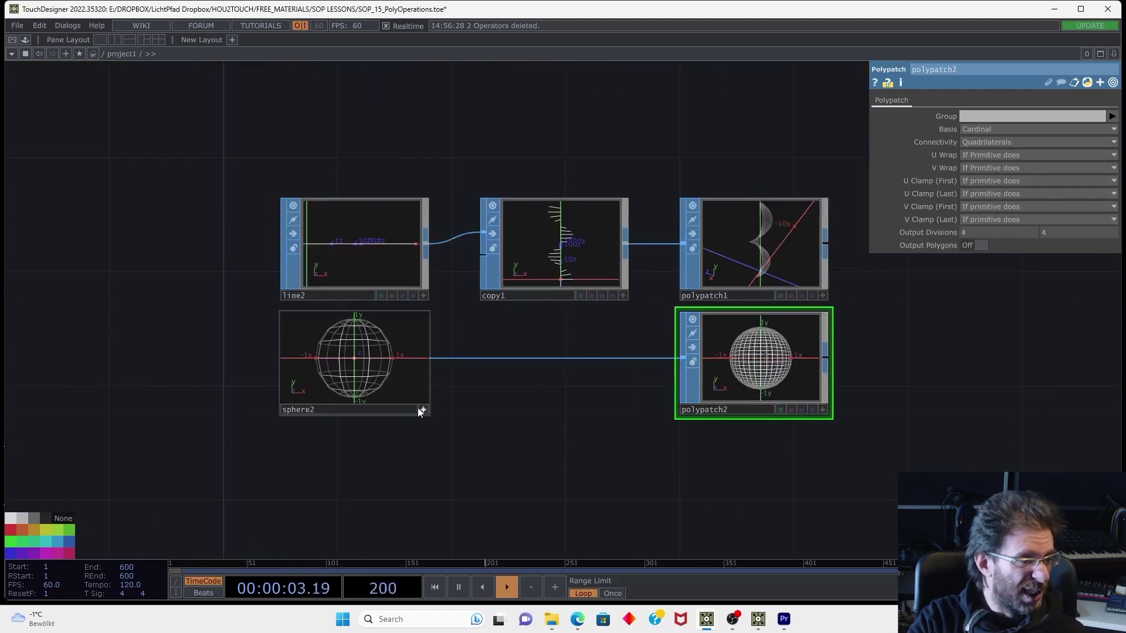
left_click(420, 412)
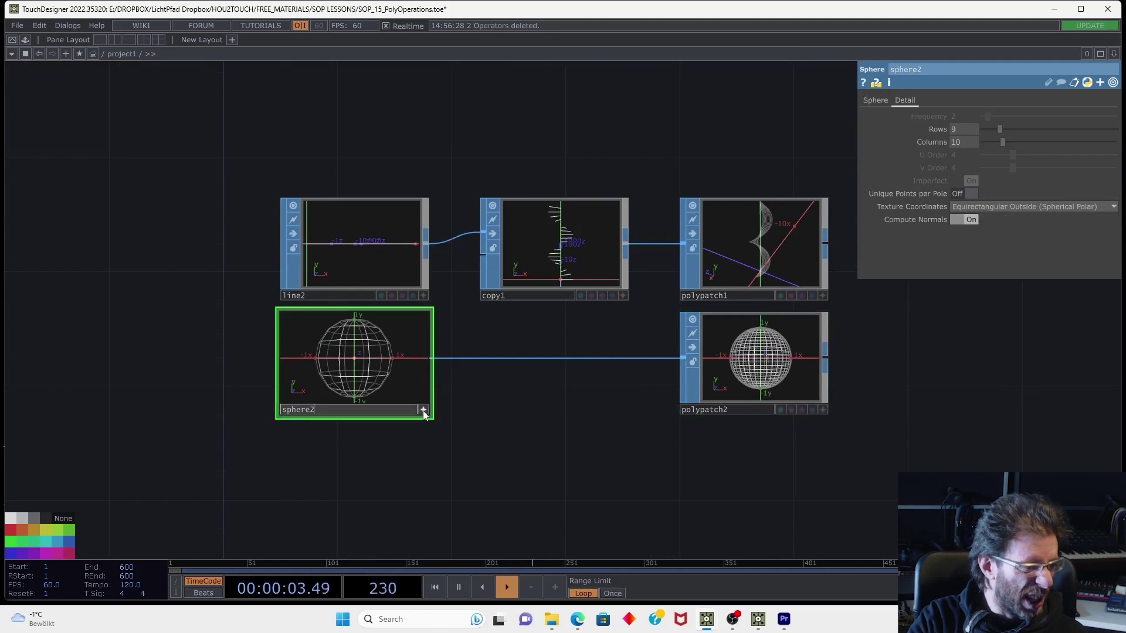
Duplicate the sphere below the original and set the copy's primitive type to Polygon
left_click_drag(466, 413, 465, 364)
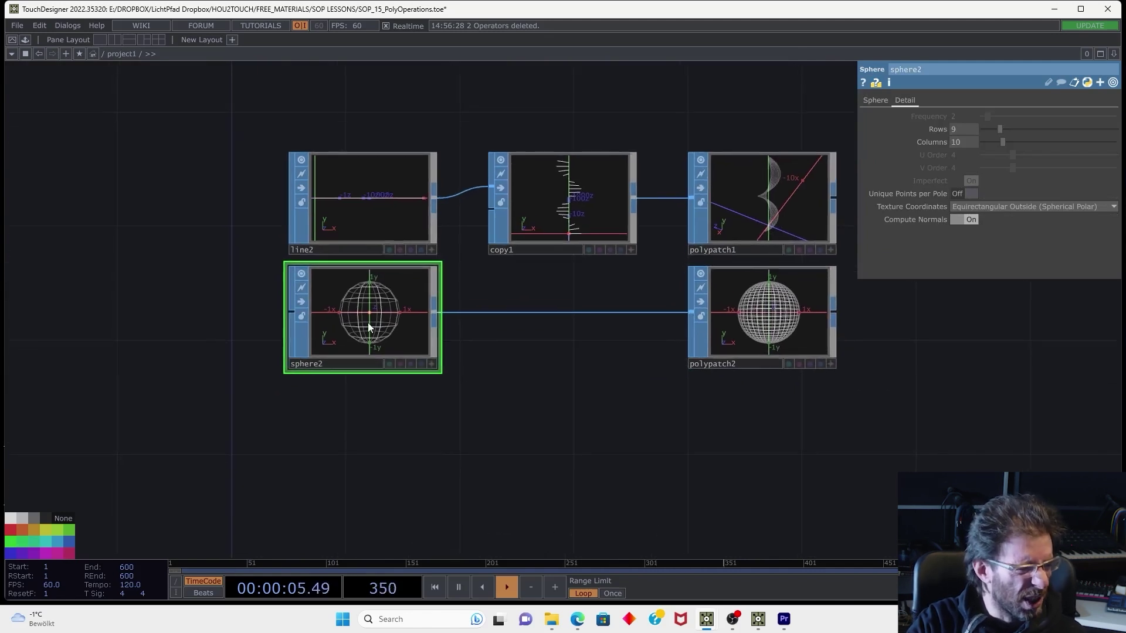
key("ctrl+c")
key("ctrl+v")
left_click(876, 100)
left_click(967, 117)
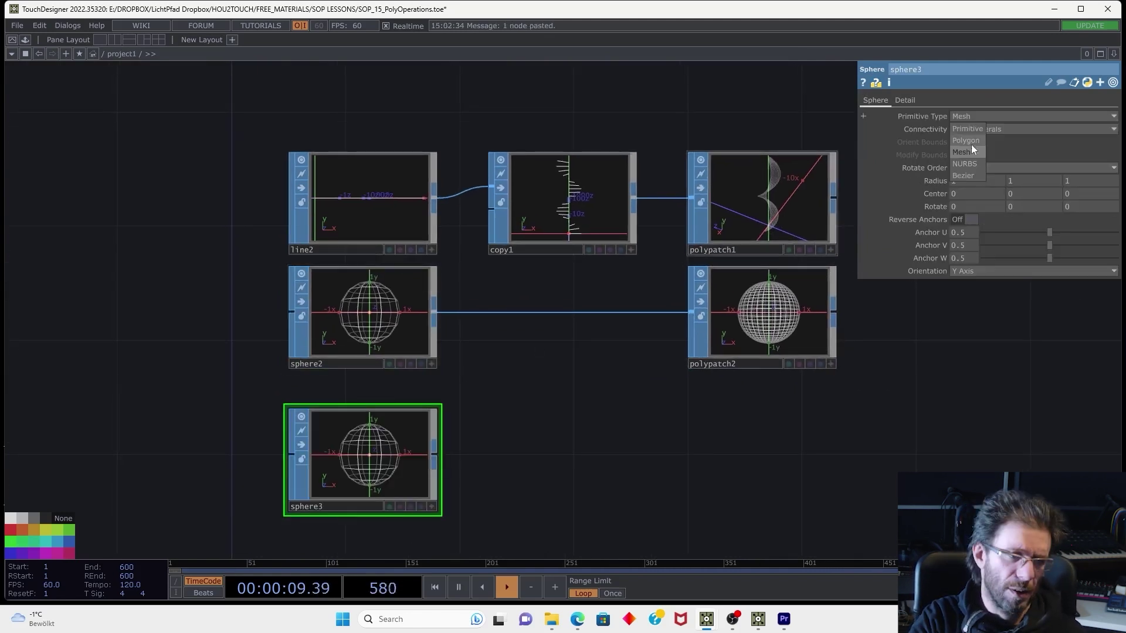
left_click(966, 141)
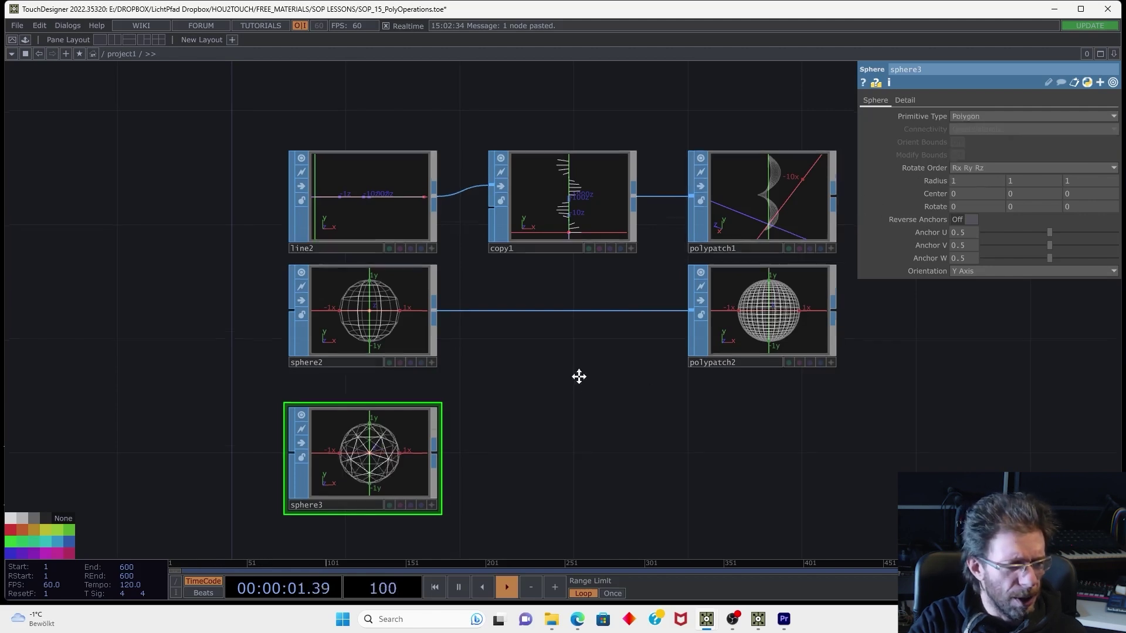
Duplicate the second polypatch below it and connect the polygon sphere to the copy's input
left_click_drag(578, 373, 573, 304)
left_click(737, 279)
key("ctrl+c")
key("ctrl+v")
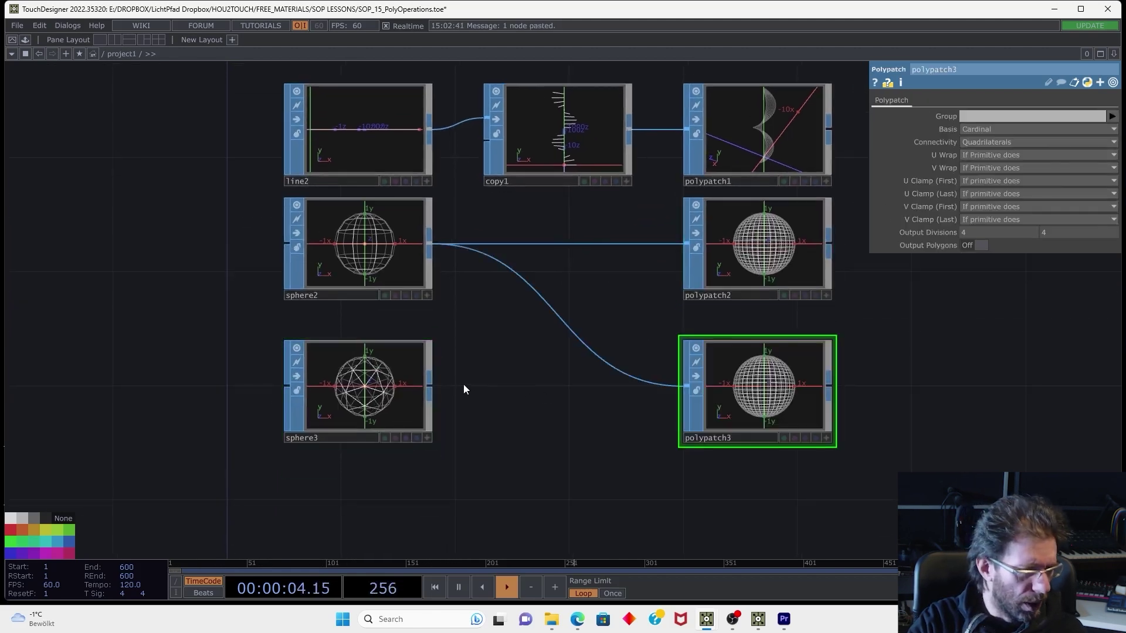
left_click_drag(434, 385, 647, 343)
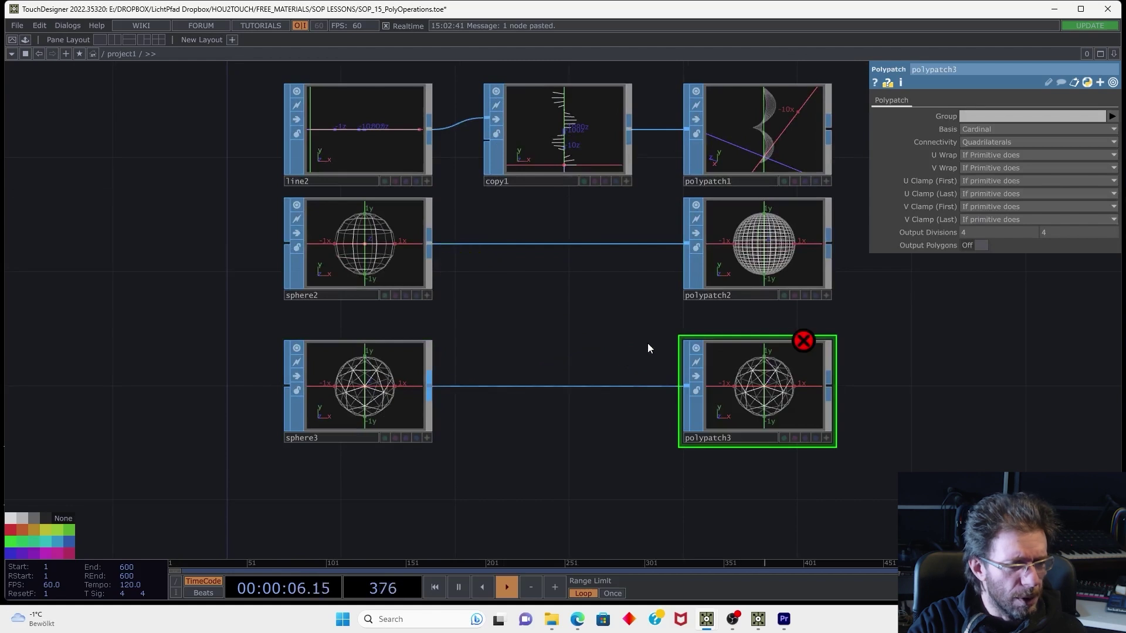
Set the third polypatch's Basis to BSpline and U Wrap to On, and inspect the curves from several angles
left_click_drag(885, 356, 875, 342)
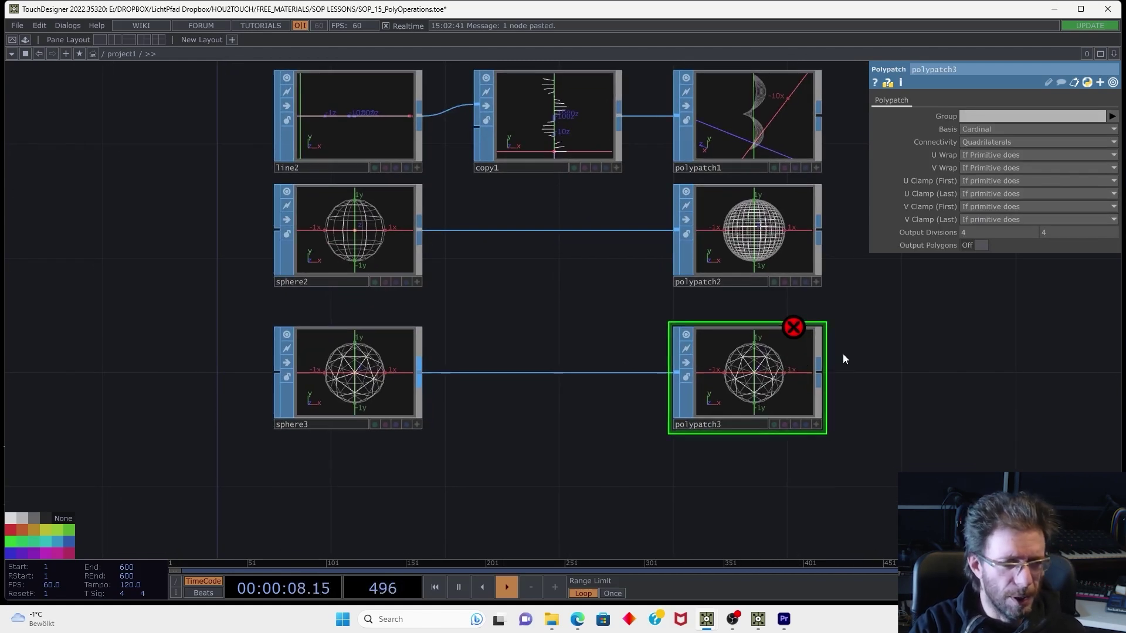
left_click(1005, 156)
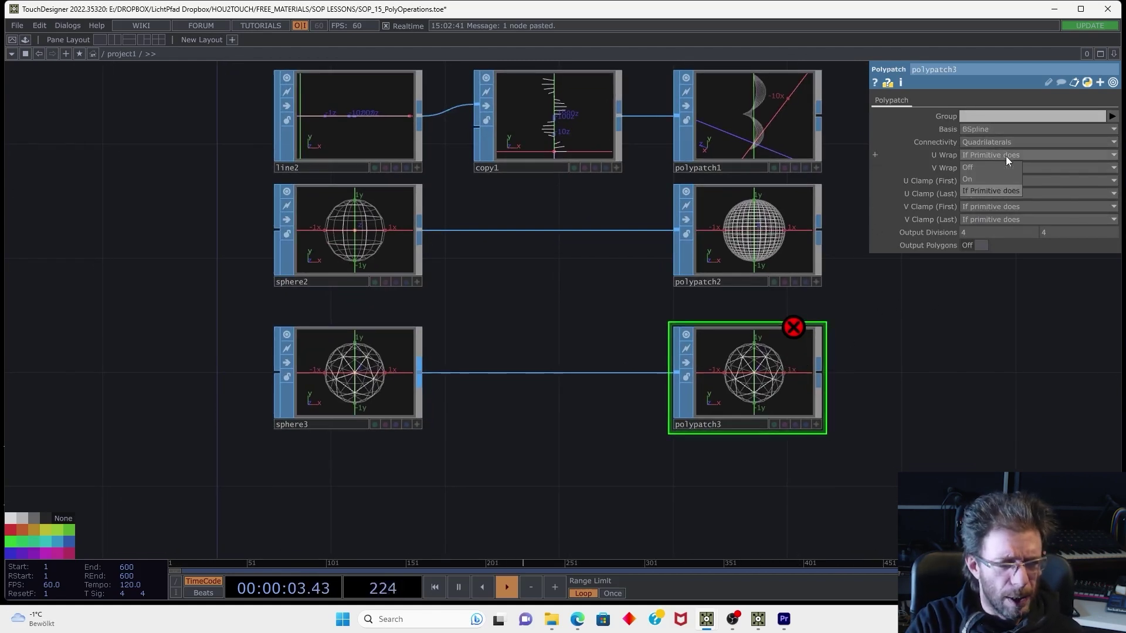
left_click(975, 177)
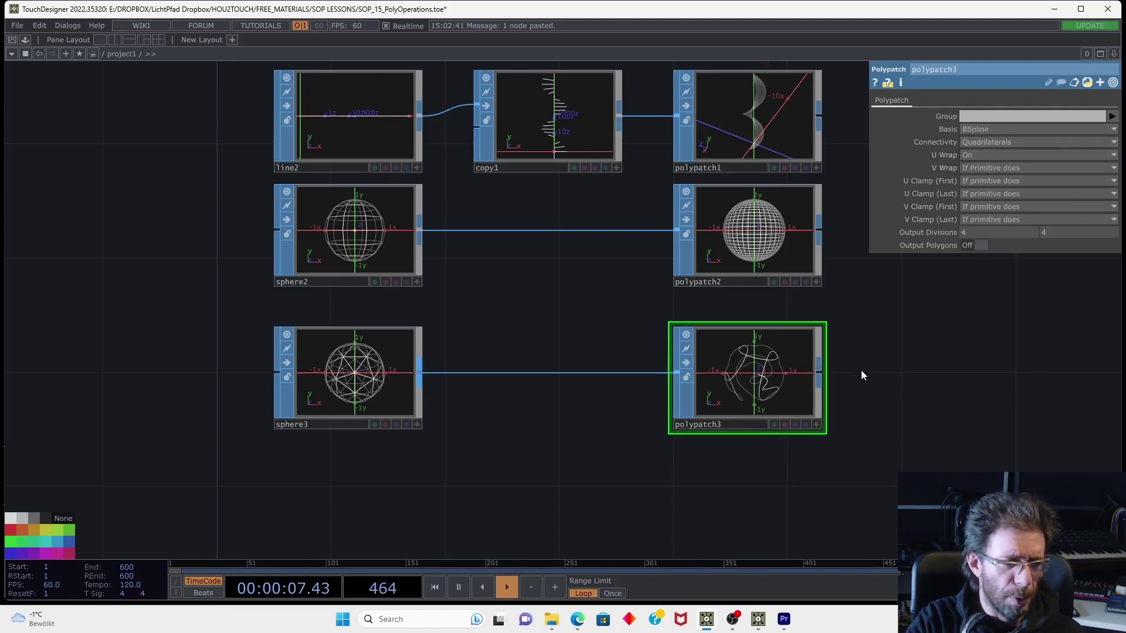
scroll(839, 375, "up", 5)
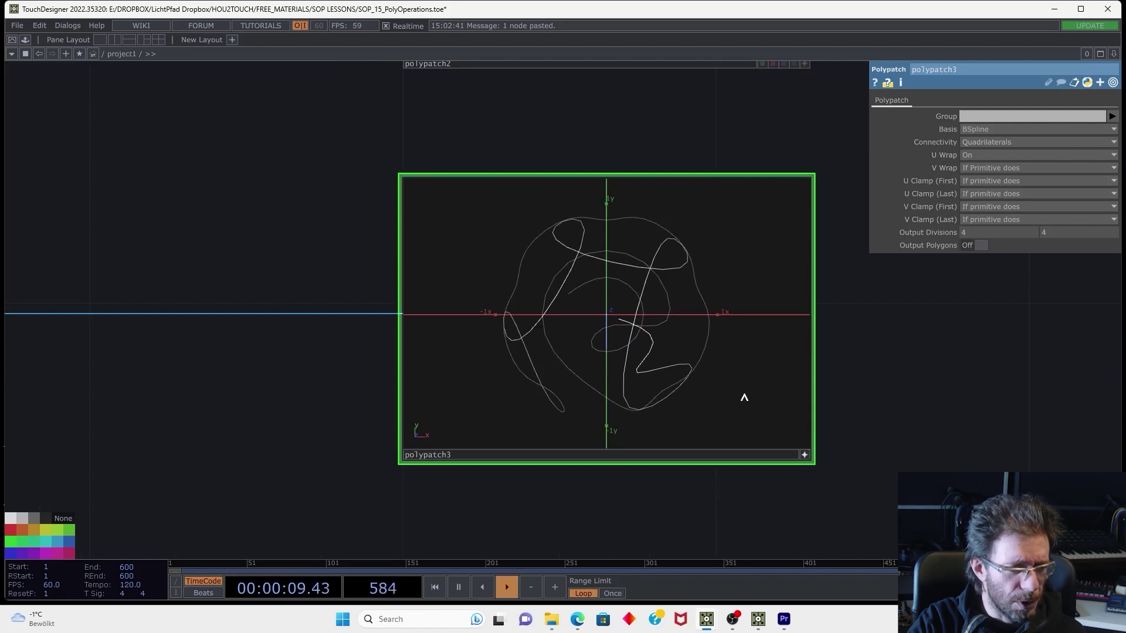
left_click_drag(744, 398, 884, 313)
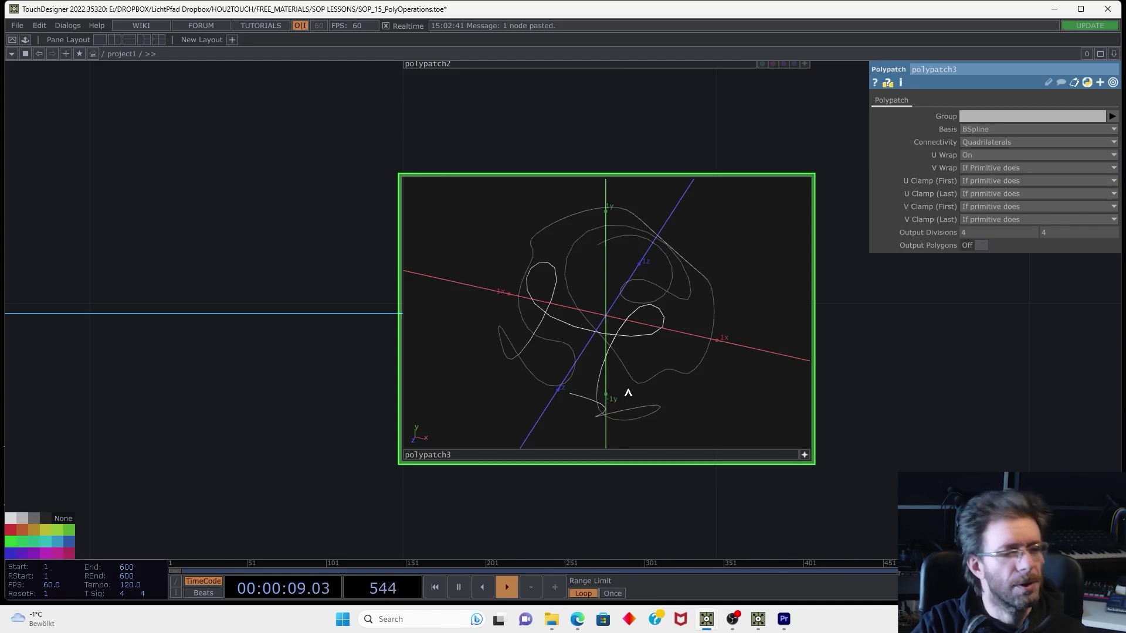
left_click_drag(637, 384, 703, 388)
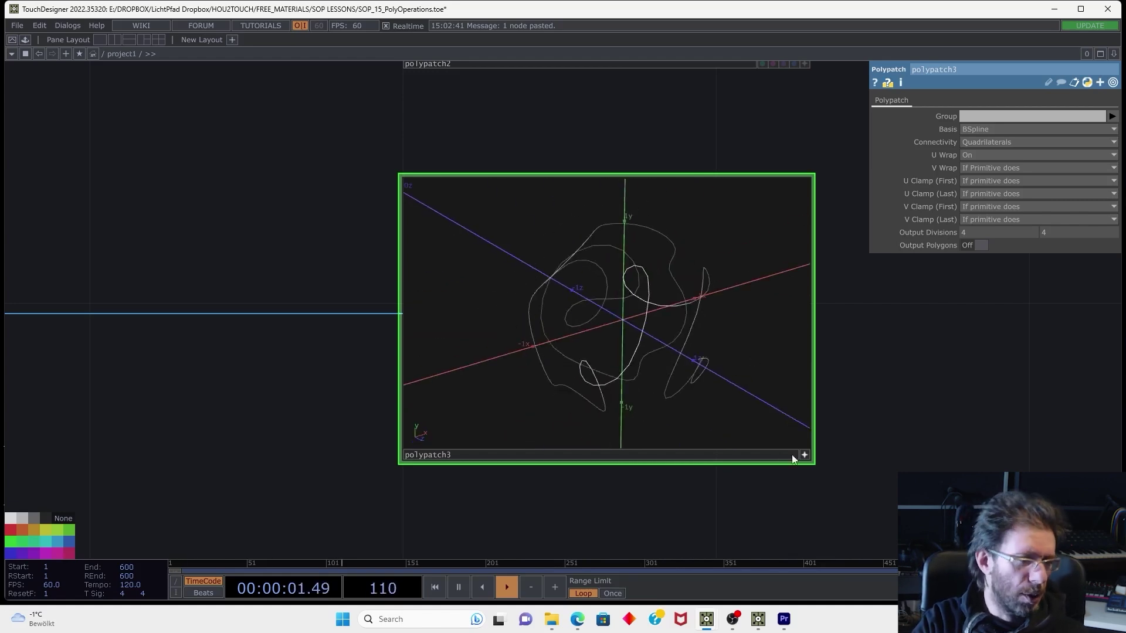
scroll(548, 486, "down", 5)
Raise the polygon sphere's frequency to 8 and examine the third polypatch up close
left_click(387, 399)
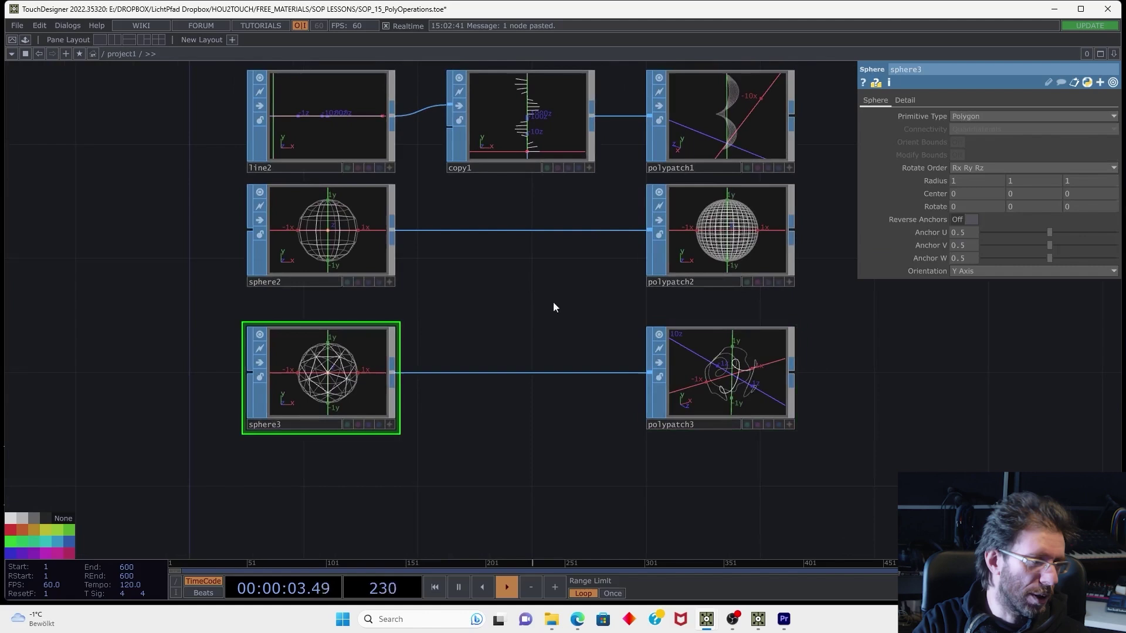
left_click(906, 99)
left_click_drag(986, 111, 1016, 114)
scroll(821, 381, "up", 5)
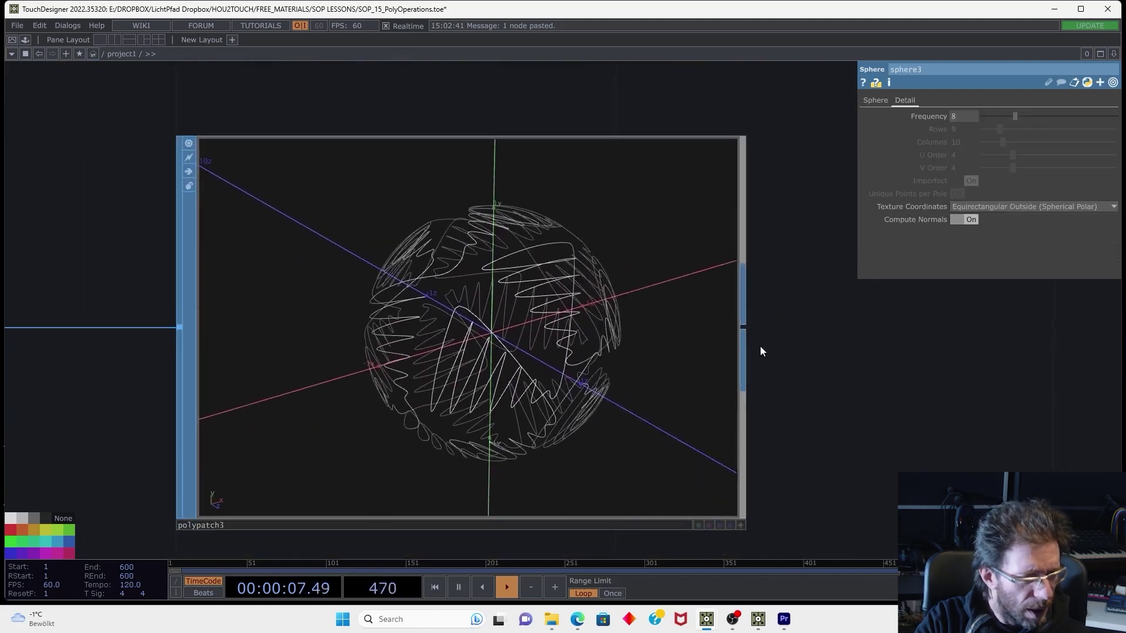
Orbit around the third polypatch's curves and increase its output divisions in both directions
left_click(740, 525)
left_click_drag(645, 458, 680, 451)
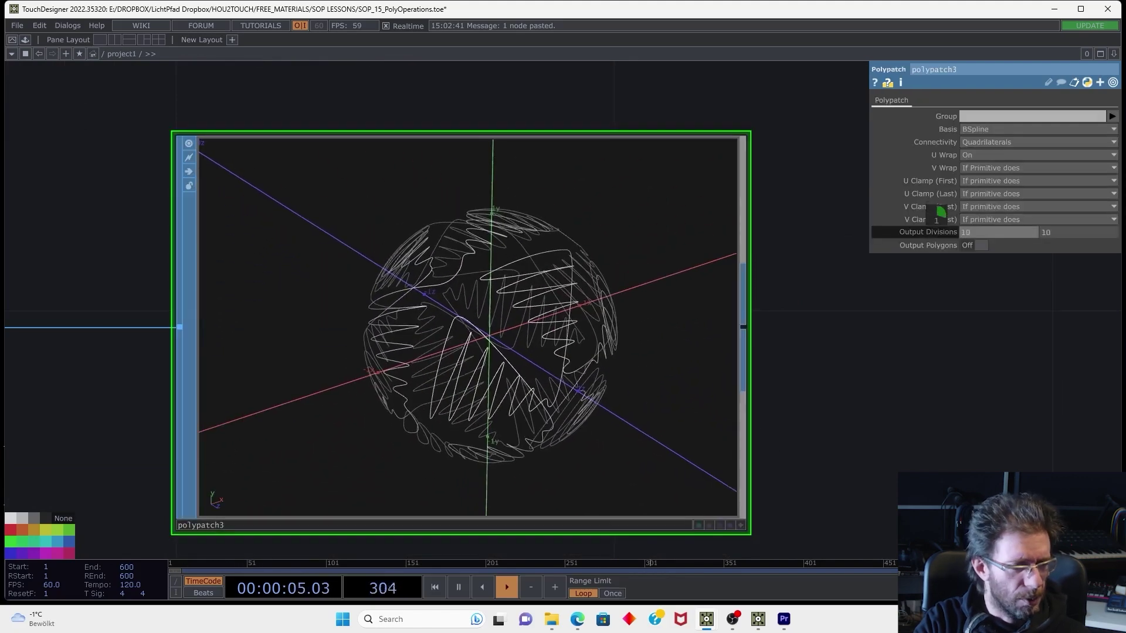
middle_click_drag(937, 215, 957, 215)
left_click_drag(873, 355, 837, 323)
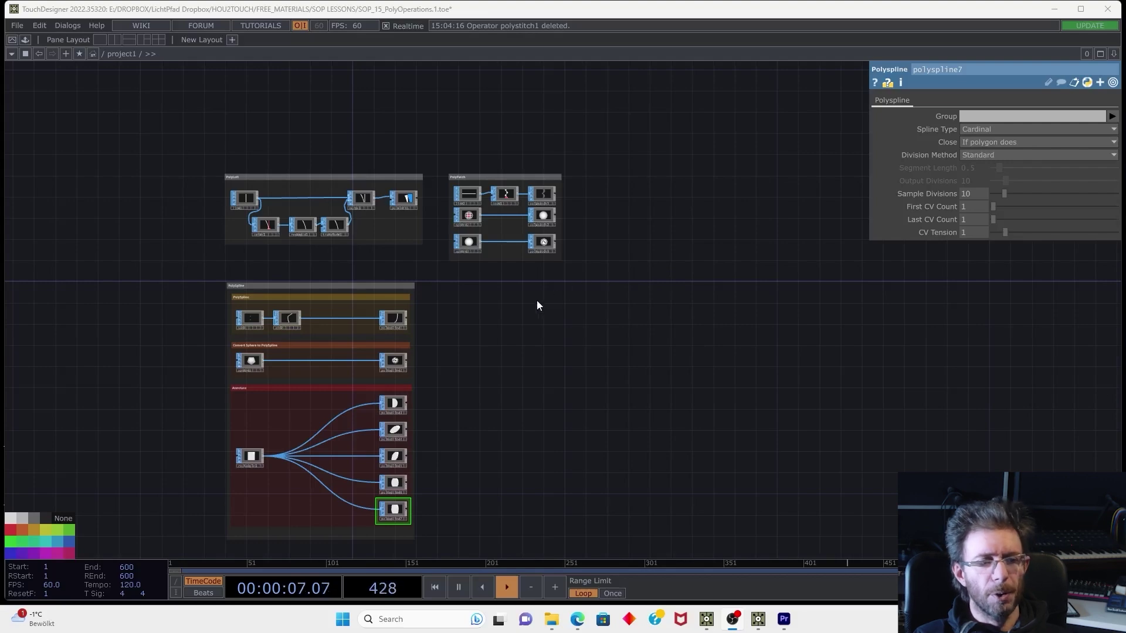
Add a Polyreduce SOP in the empty network area below and to the right of the Polypatch examples
scroll(541, 297, "up", 5)
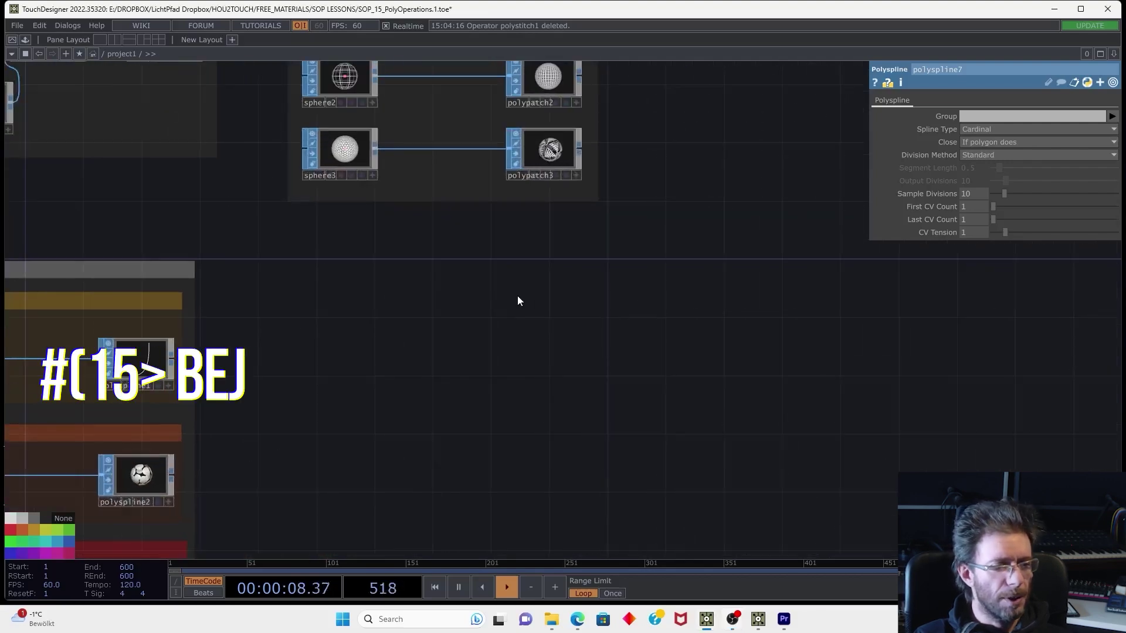
key("Tab")
left_click(566, 295)
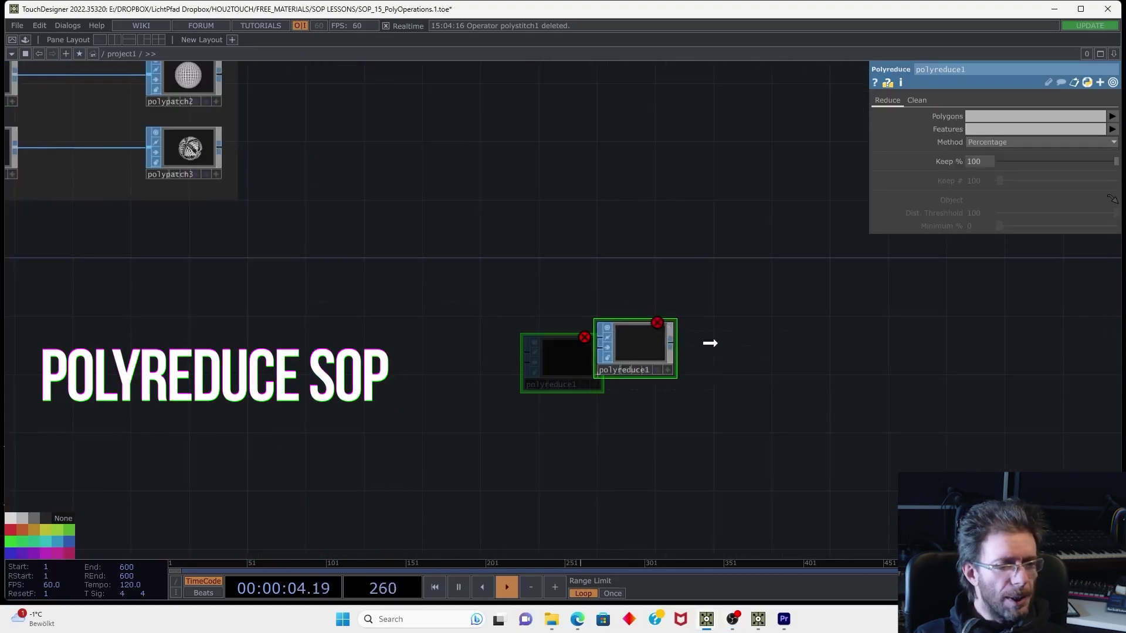
left_click(783, 342)
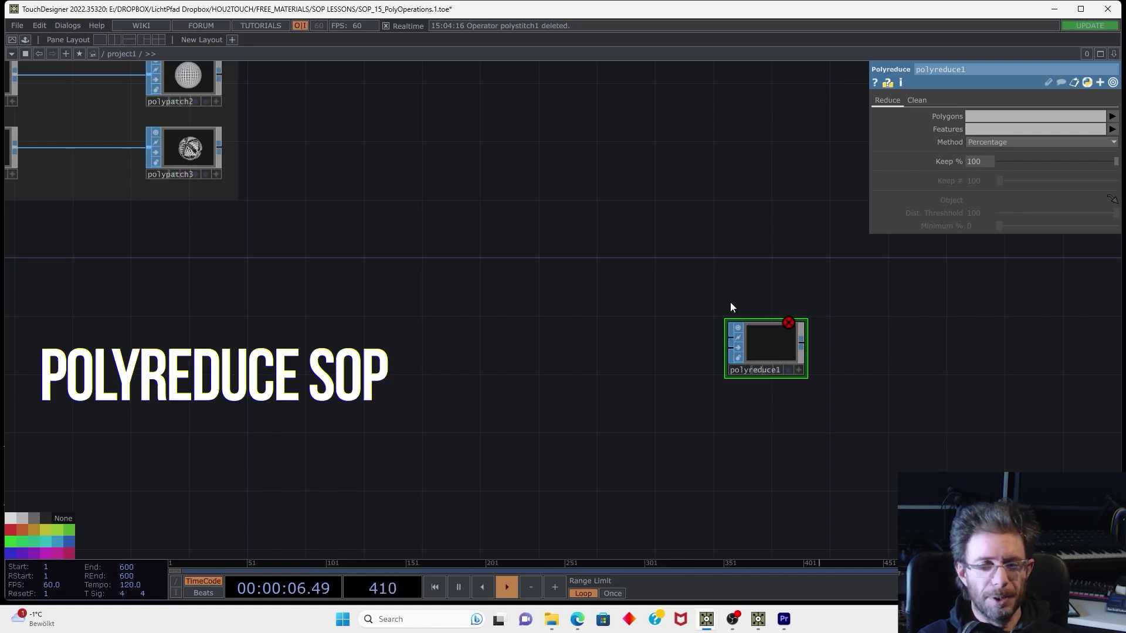
Add a Sphere SOP to the left of the Polyreduce node, leaving space between them
left_click_drag(493, 251, 564, 273)
left_click_drag(488, 220, 534, 233)
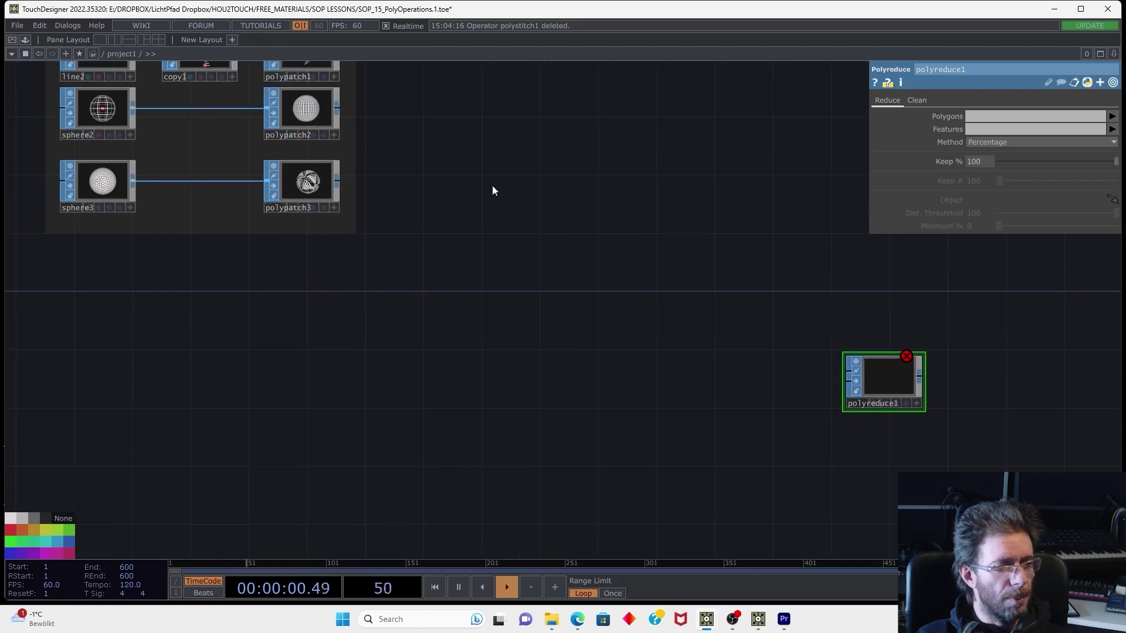
key("Tab")
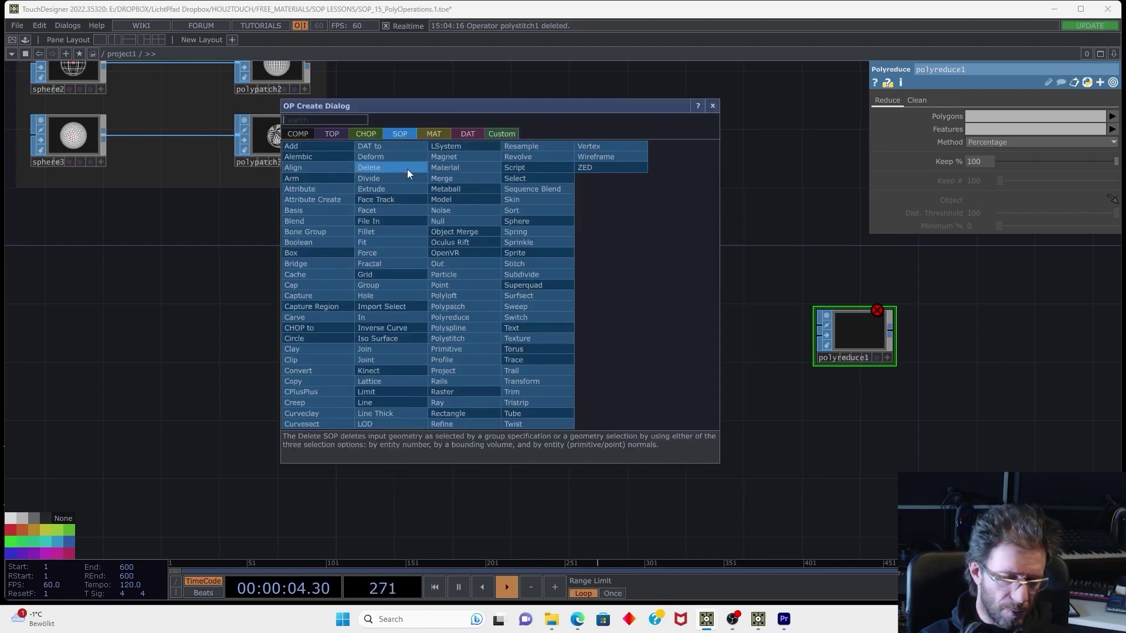
type("sp")
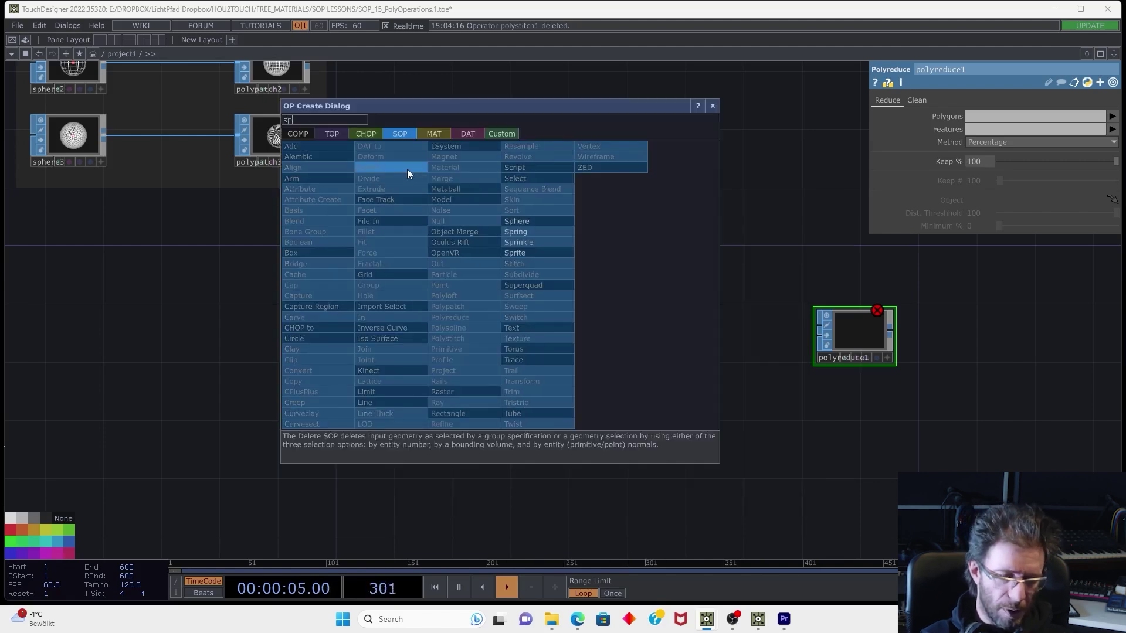
left_click(522, 220)
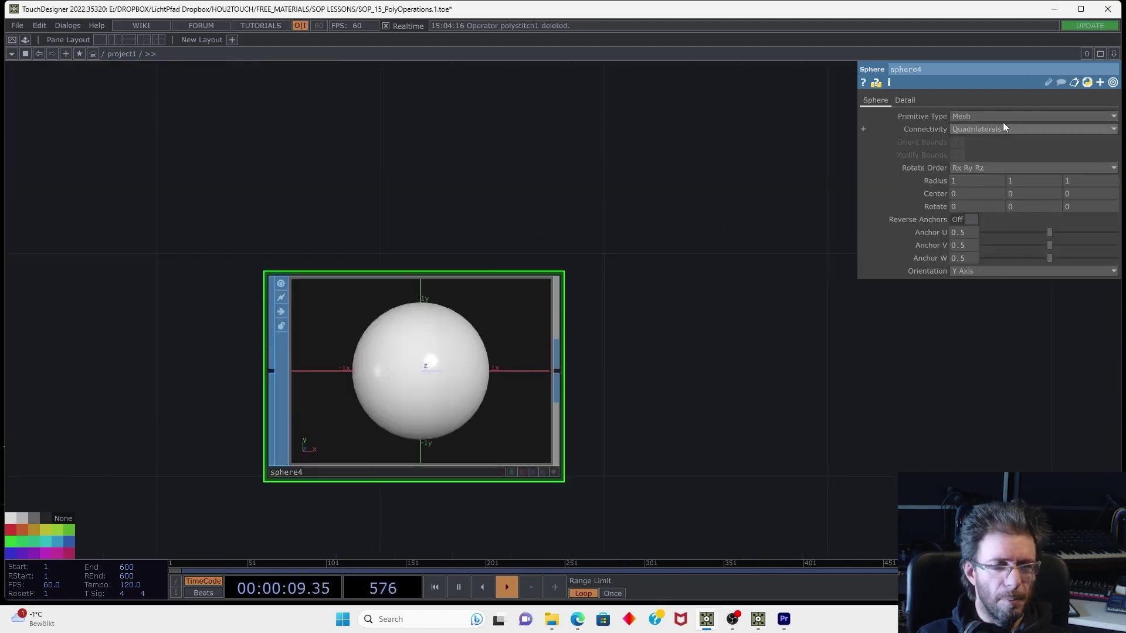
Set the new sphere's primitive type to Polygon and its frequency to 1
left_click(991, 117)
left_click(952, 116)
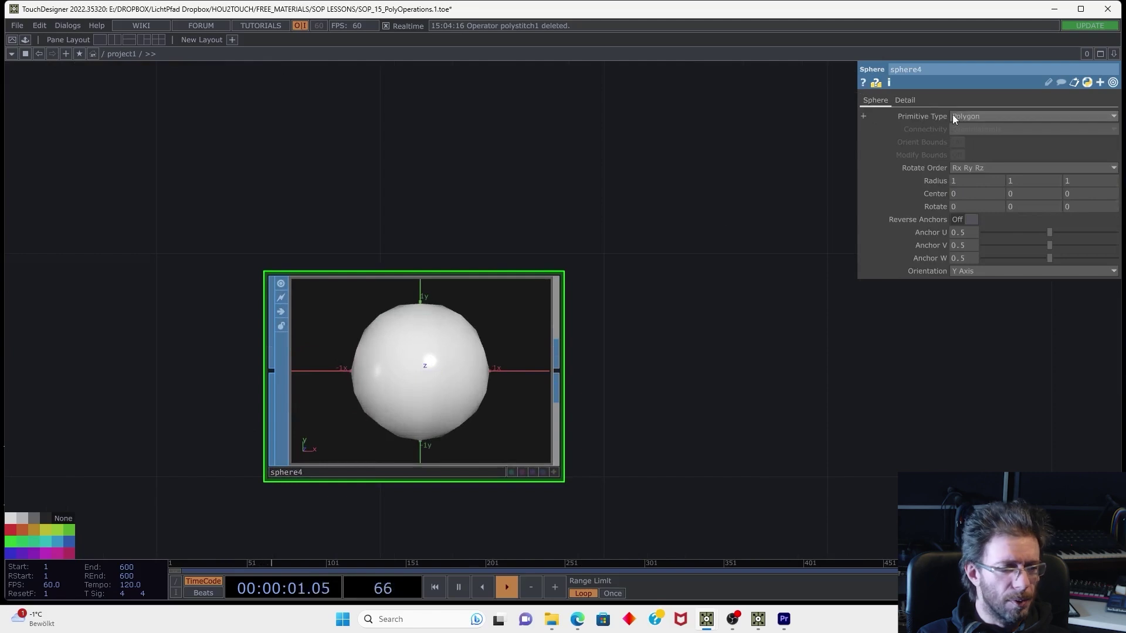
left_click(906, 100)
left_click(983, 116)
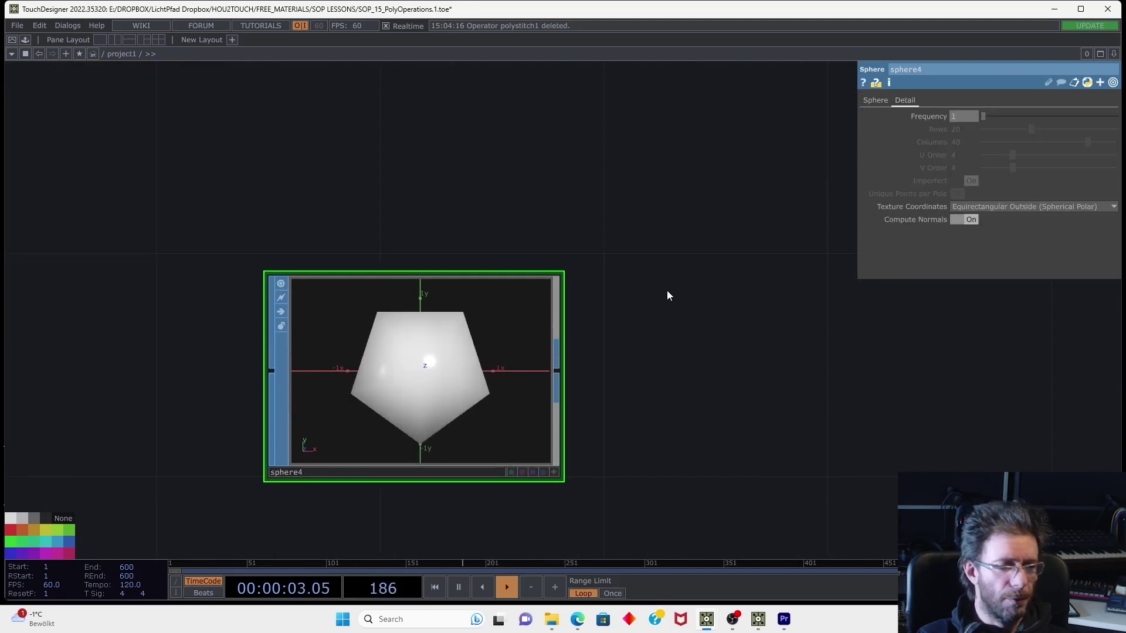
Append a Subdivide SOP to the low-detail sphere and place it before the Polyreduce node
scroll(675, 287, "down", 3)
left_click_drag(654, 360, 562, 373)
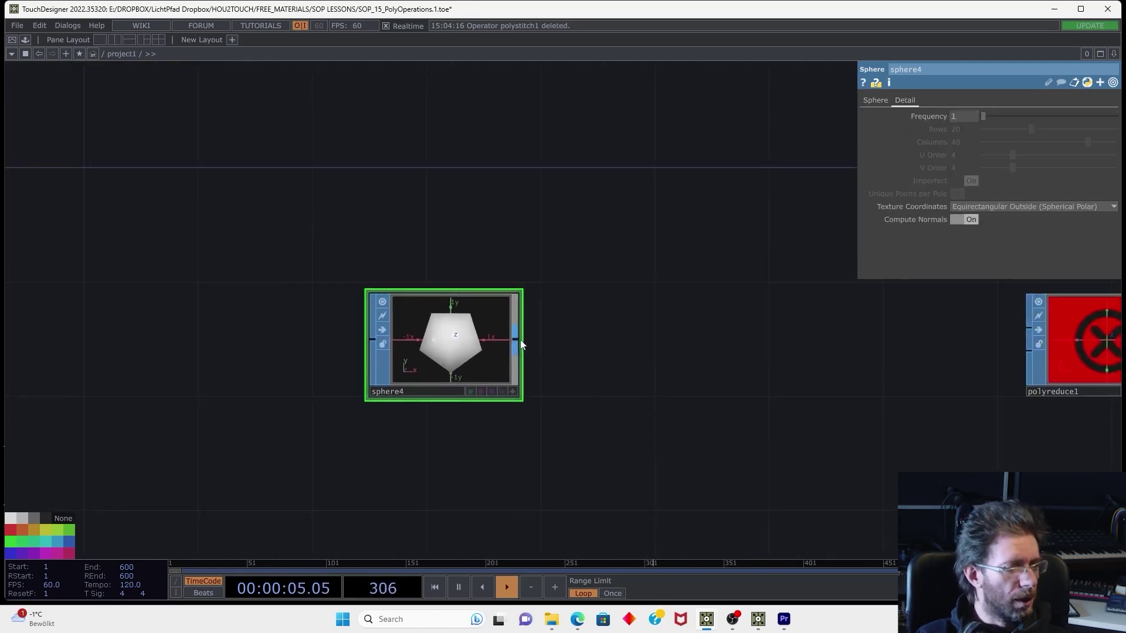
right_click(519, 339)
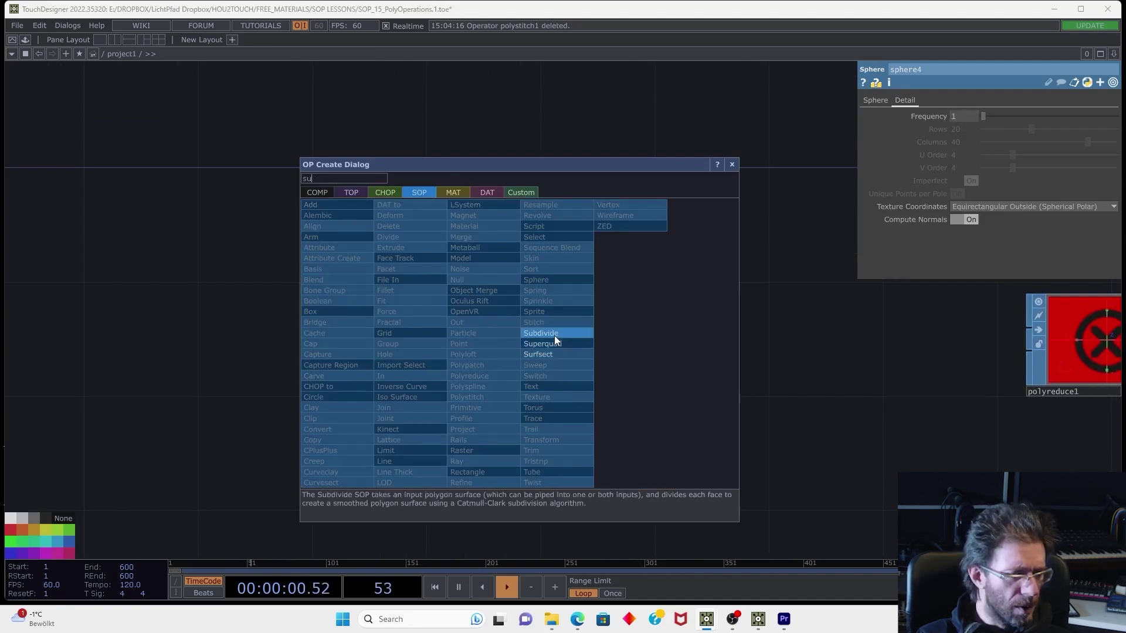
left_click(554, 334)
left_click(692, 346)
Set the Subdivide's crease weight to 2.94 and depth to 5, and inspect the shape in wireframe
scroll(692, 349, "up", 4)
mouse_move(1040, 168)
left_mouse_down()
mouse_move(1090, 169)
mouse_move(1057, 171)
left_mouse_up()
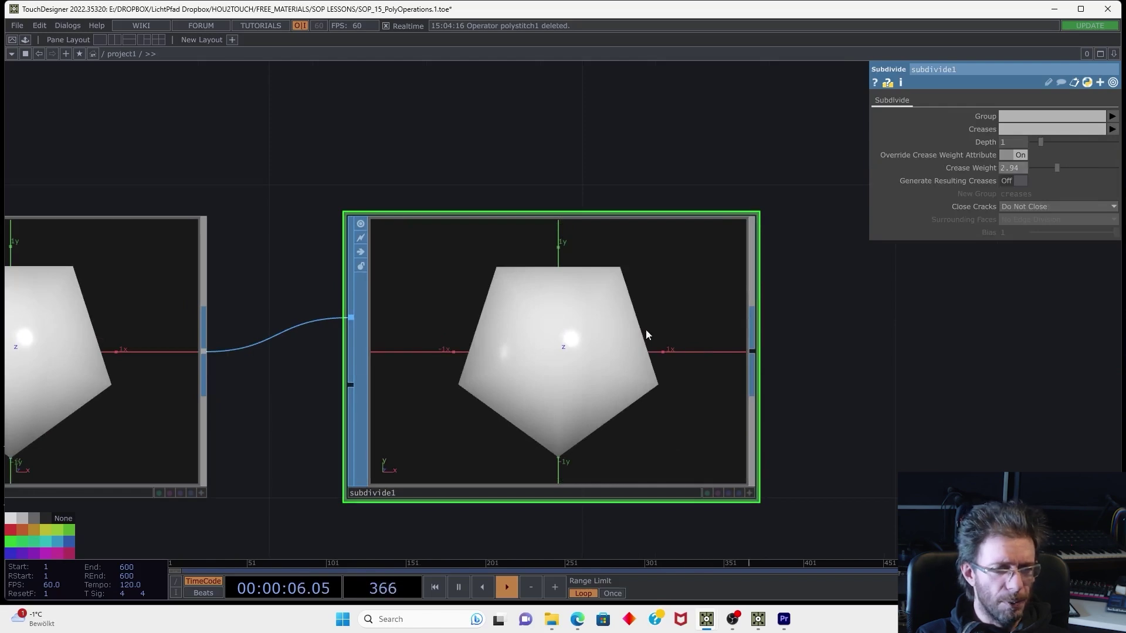
left_click(748, 495)
key("w")
left_click_drag(1040, 142, 1074, 141)
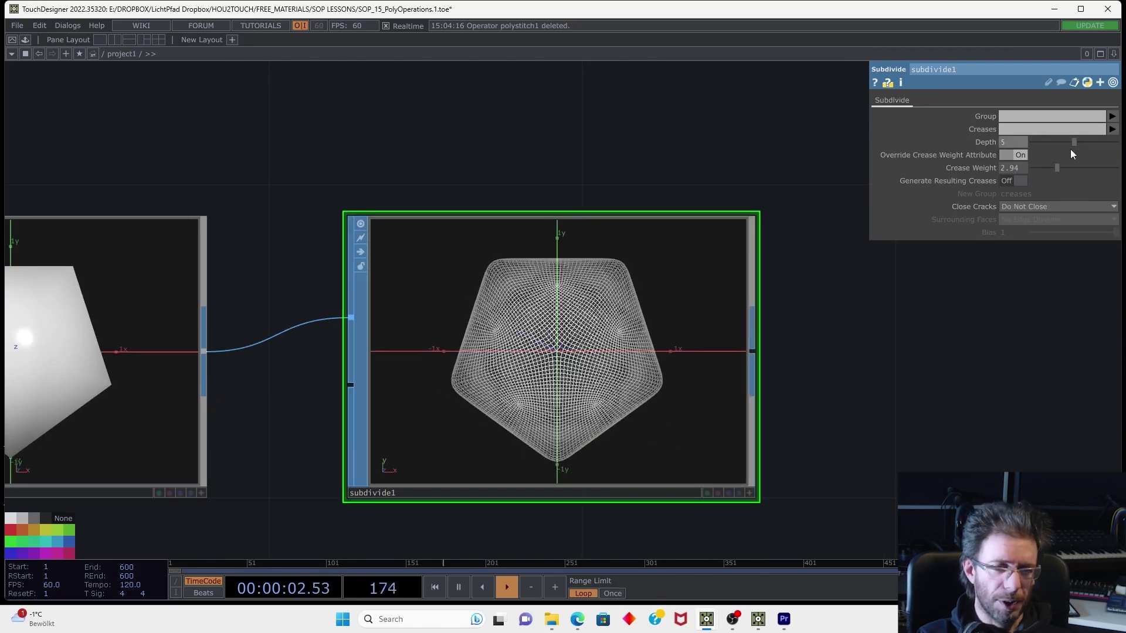
left_click(750, 494)
mouse_move(659, 420)
left_mouse_down()
mouse_move(702, 402)
mouse_move(591, 419)
left_mouse_up()
key("w")
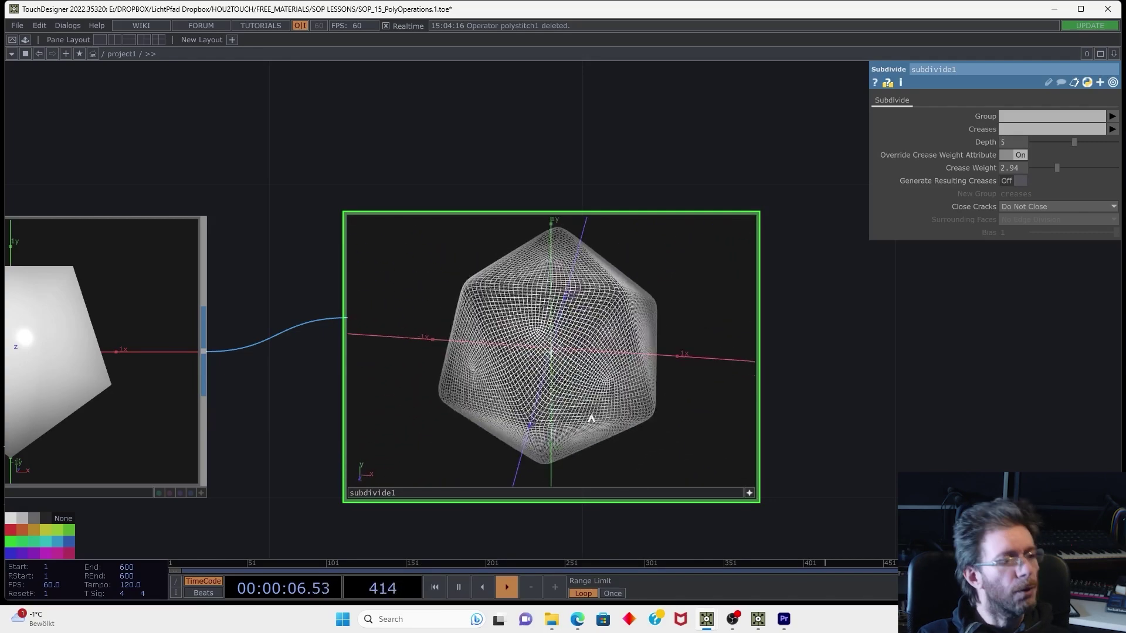
left_click(748, 492)
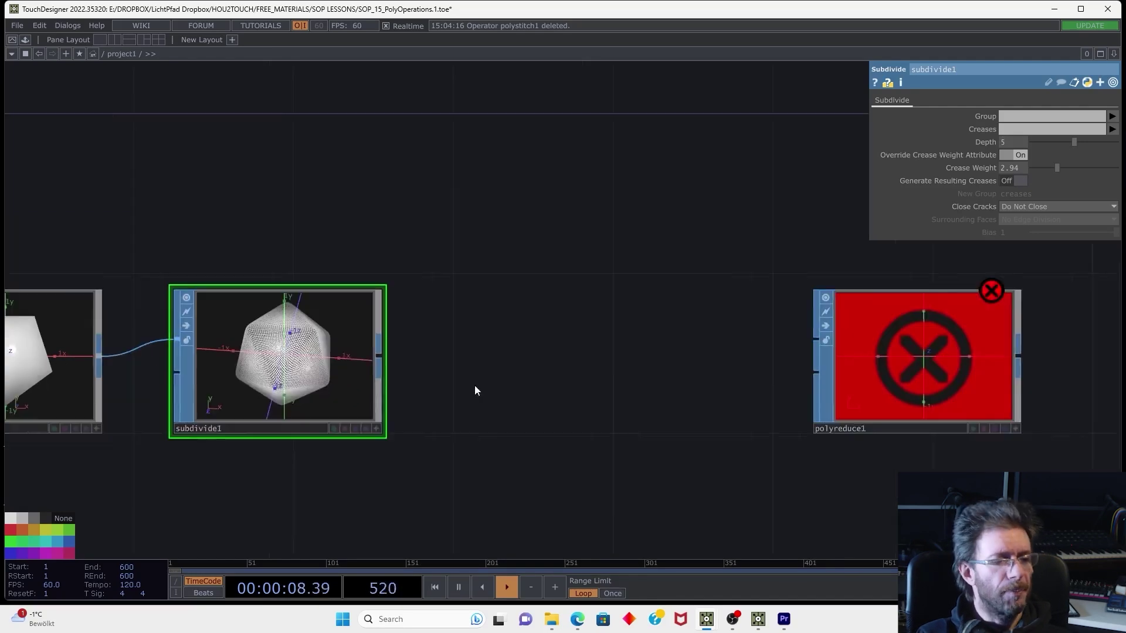
Connect the Subdivide output to the Polyreduce's first input and bring the Polyreduce into close view
left_click_drag(474, 385, 432, 379)
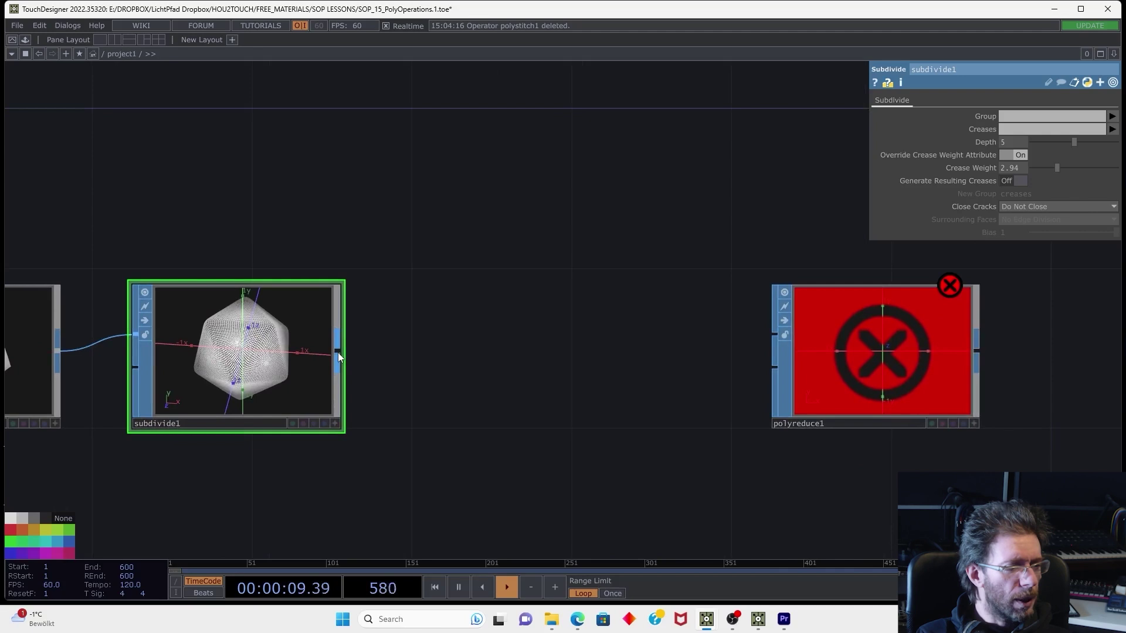
left_click_drag(337, 353, 760, 342)
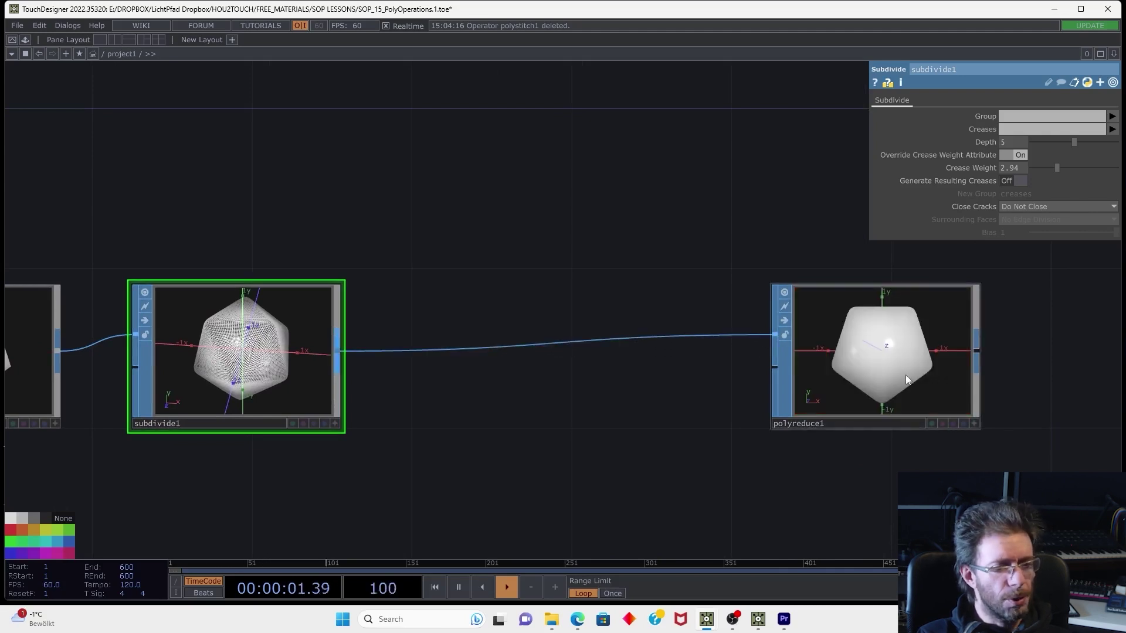
scroll(906, 375, "up", 4)
left_click_drag(998, 438, 677, 405)
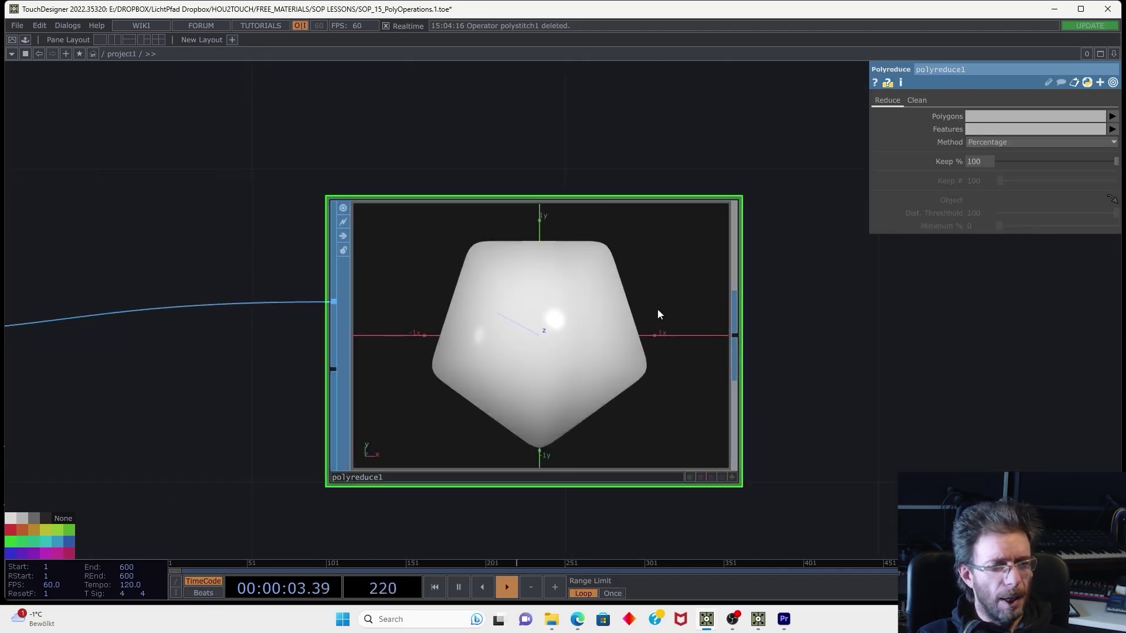
Show the Polyreduce result in wireframe and lower its Keep % to 19
left_click(732, 477)
key("w")
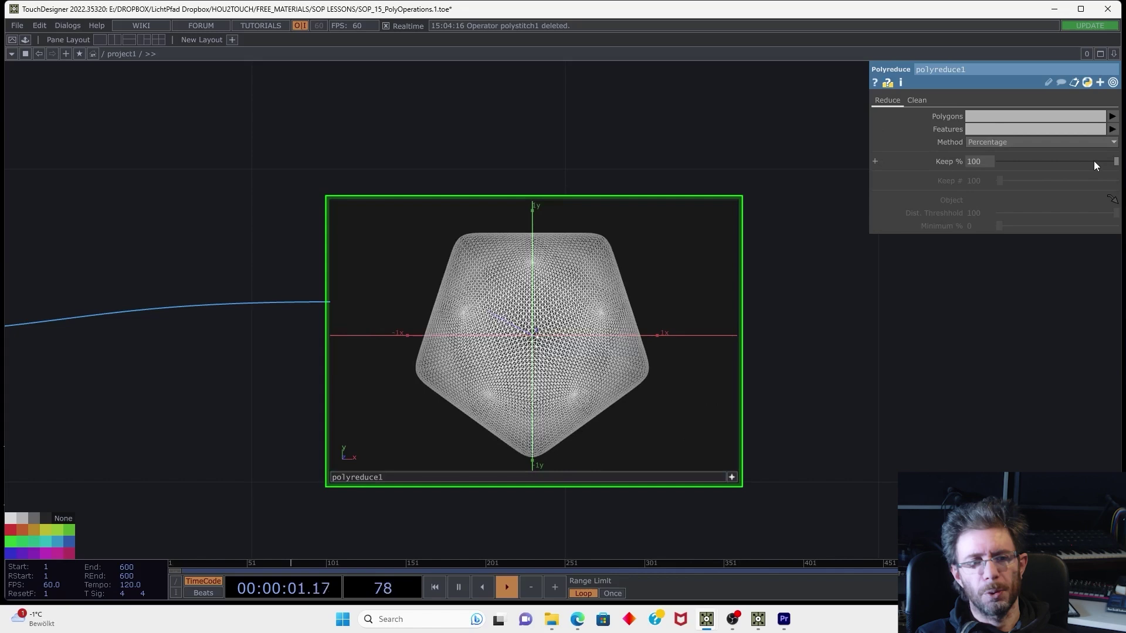
left_click_drag(1065, 160, 1021, 160)
mouse_move(709, 469)
left_mouse_down()
mouse_move(653, 385)
mouse_move(686, 395)
left_mouse_up()
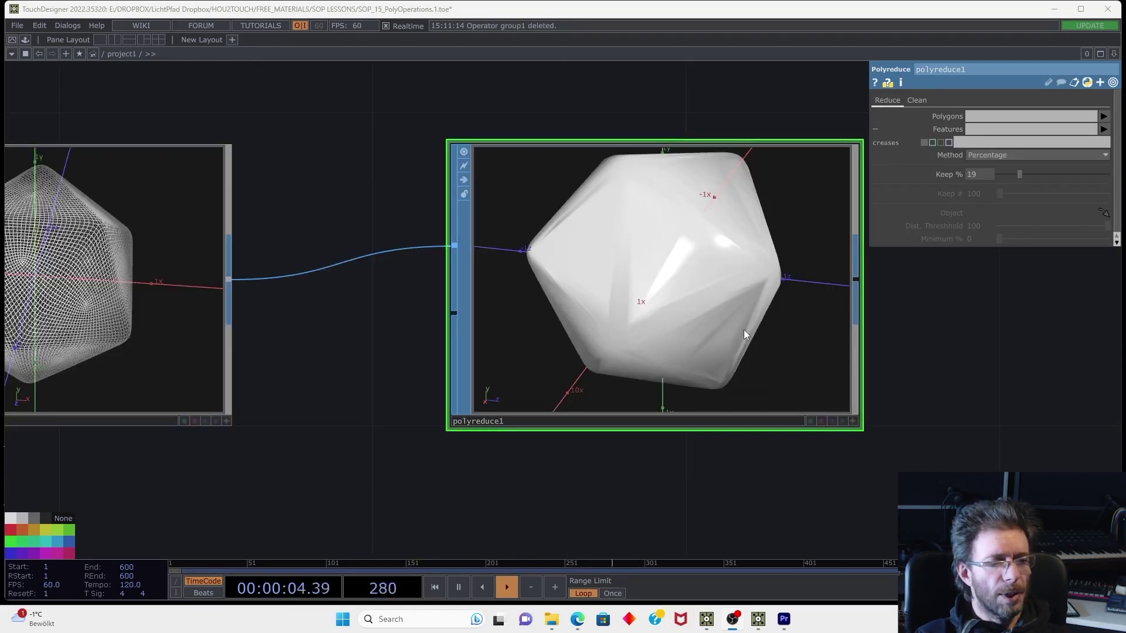
Inspect the reduced sphere's wireframe from several angles in the Polyreduce viewer and set Keep % to 17.3
left_click(853, 421)
key("w")
mouse_move(704, 319)
left_mouse_down()
mouse_move(748, 356)
mouse_move(735, 371)
left_mouse_up()
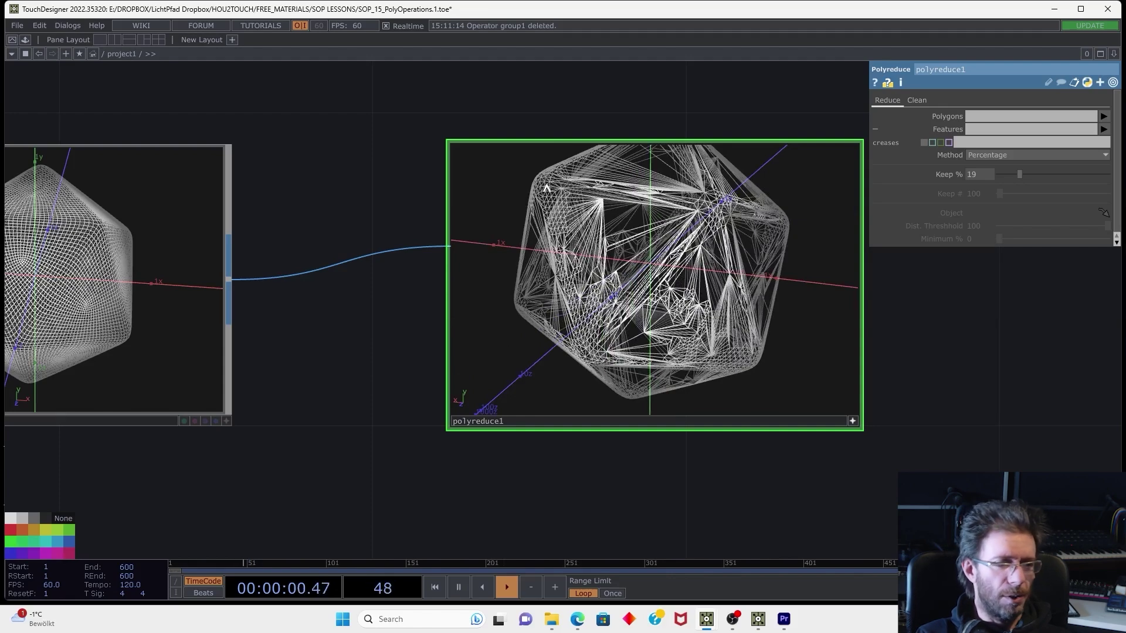
left_click_drag(601, 306, 691, 264)
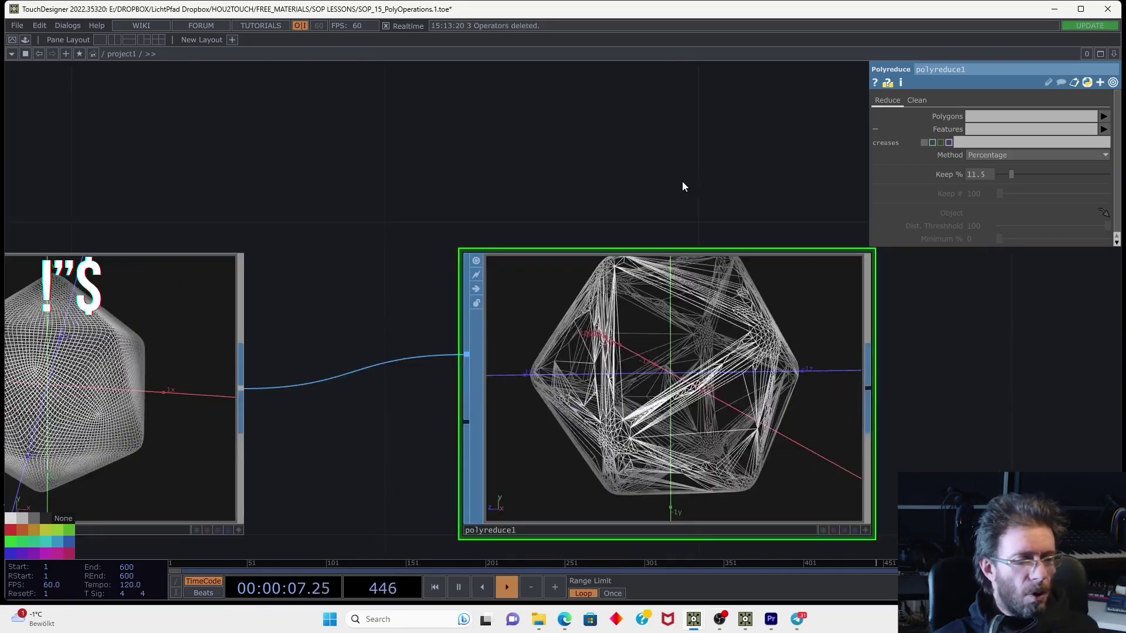
scroll(674, 171, "down", 3)
scroll(544, 294, "up", 2)
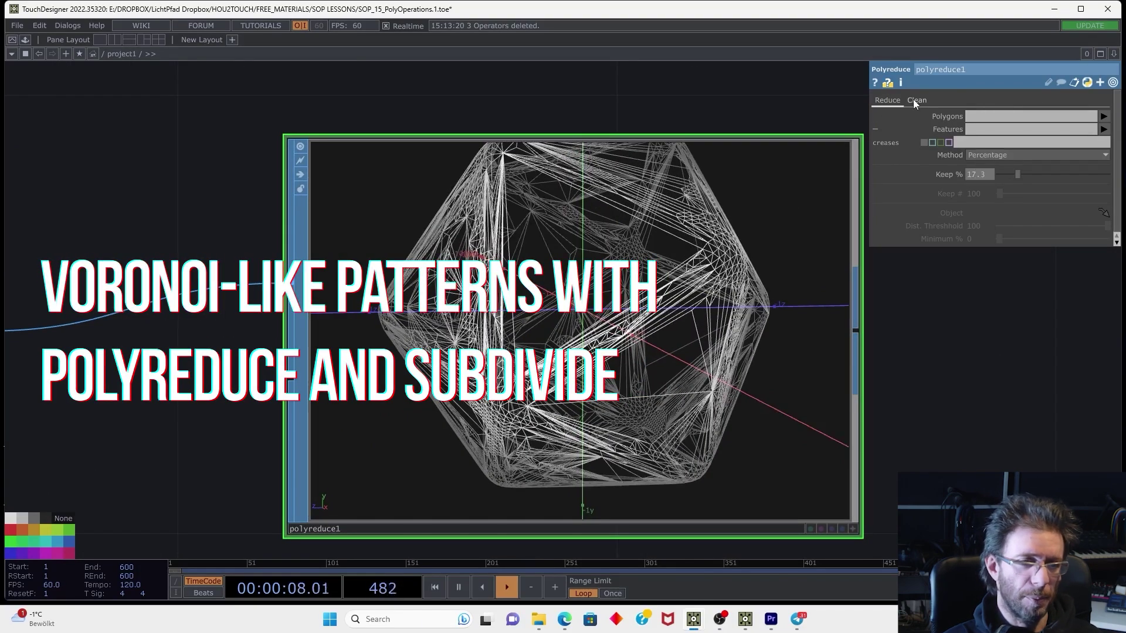
Compare the Polyreduce with the Subdivide wireframe, and test the Clean setting Prevent Mesh Inversion by switching it off and back on
left_click(913, 100)
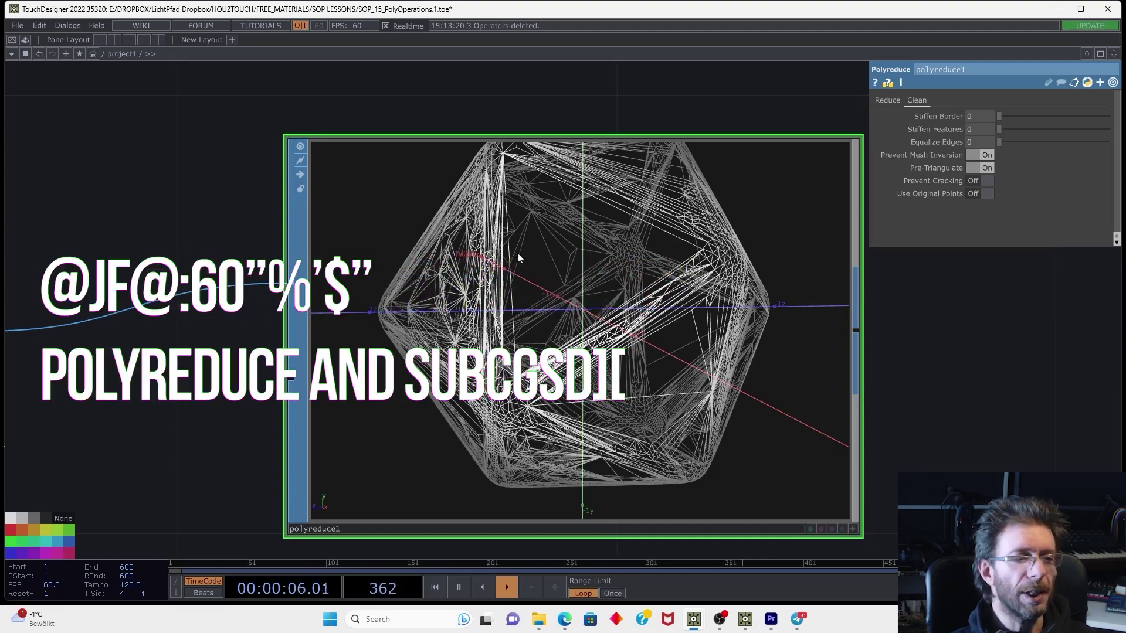
scroll(517, 252, "down", 2)
left_click_drag(73, 218, 402, 190)
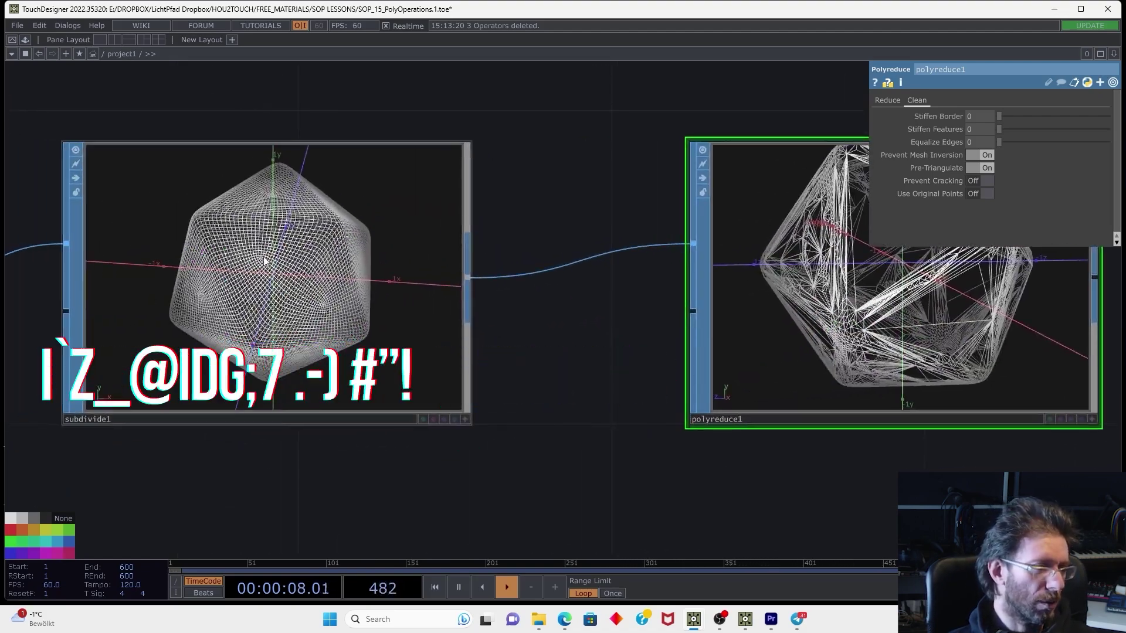
left_click_drag(532, 239, 318, 280)
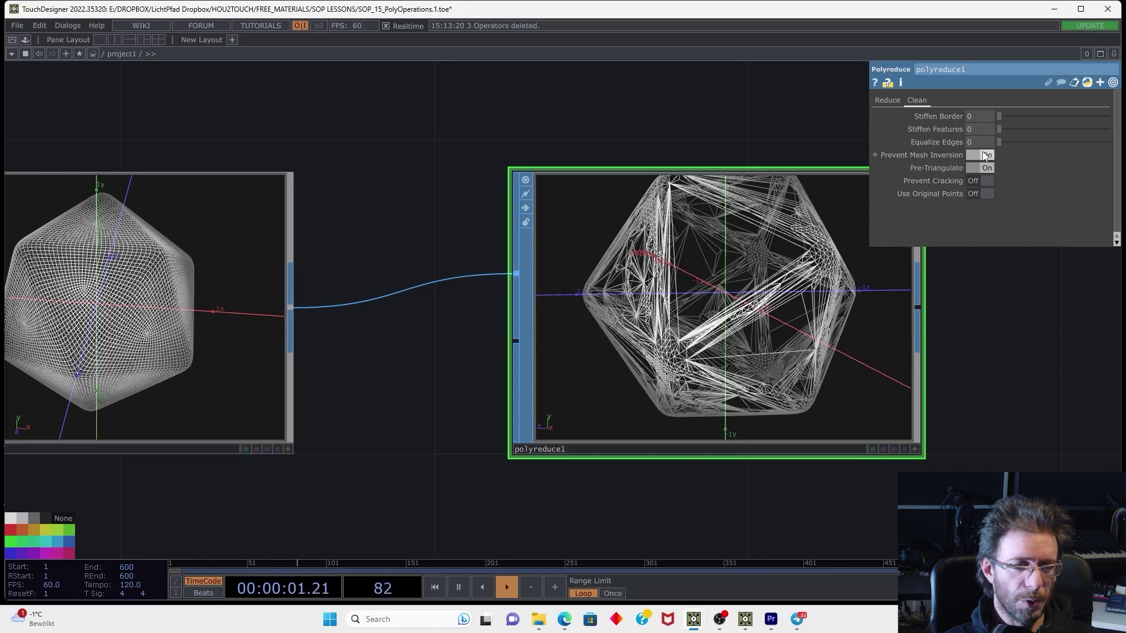
left_click_drag(956, 286, 851, 296)
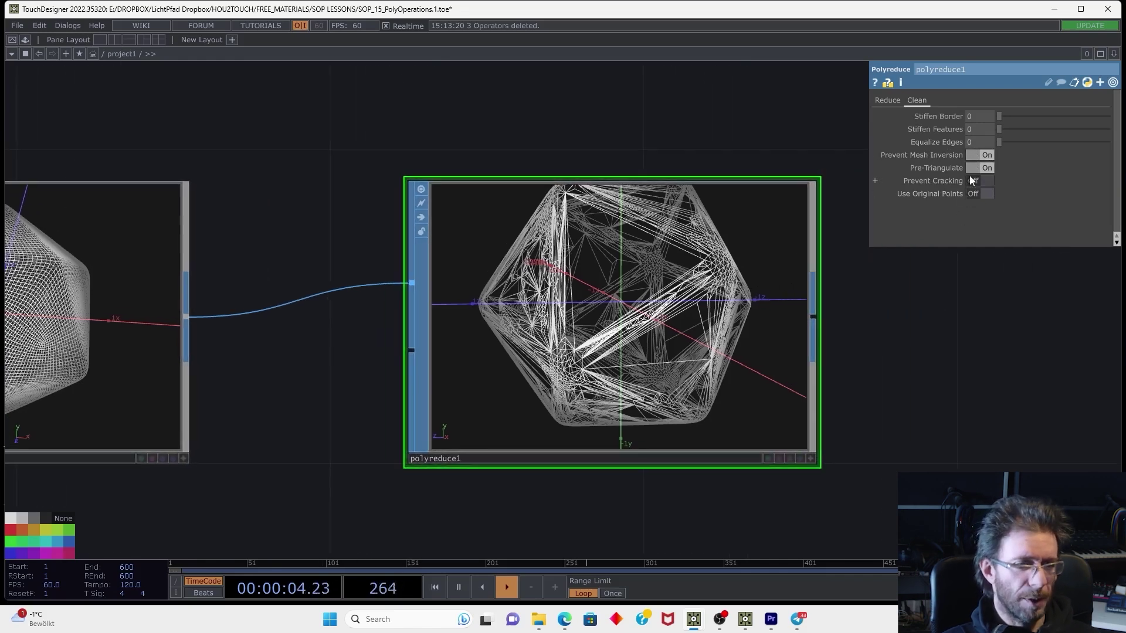
left_click(972, 155)
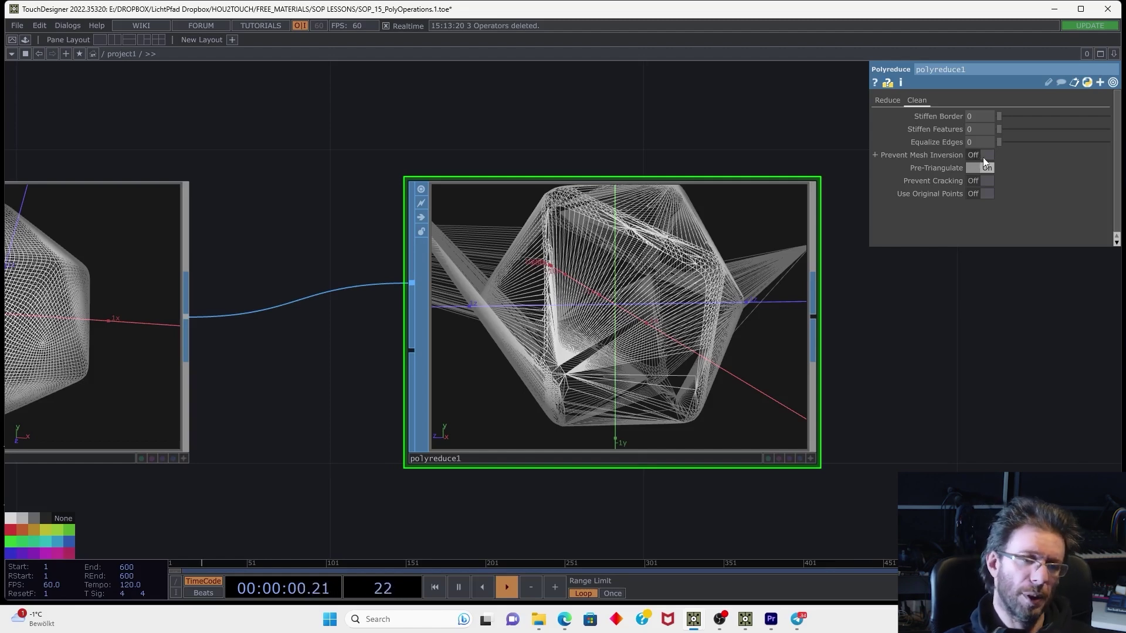
left_click(983, 156)
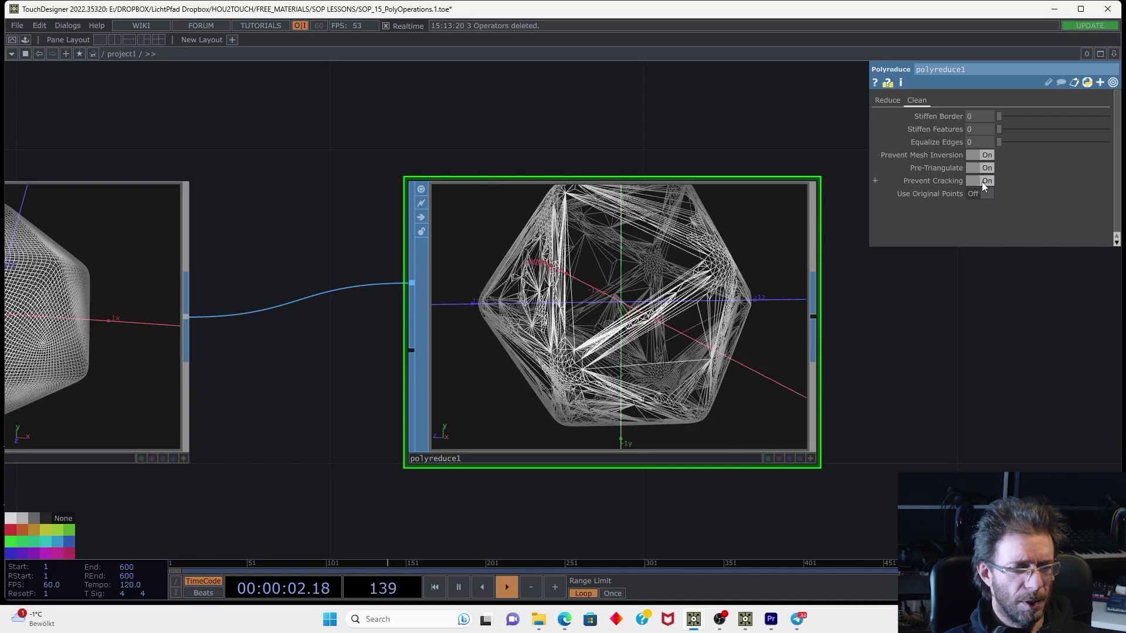
Leave Prevent Cracking off, turn on Use Original Points for the Polyreduce, and examine the mesh up close
left_click(983, 182)
left_click(984, 194)
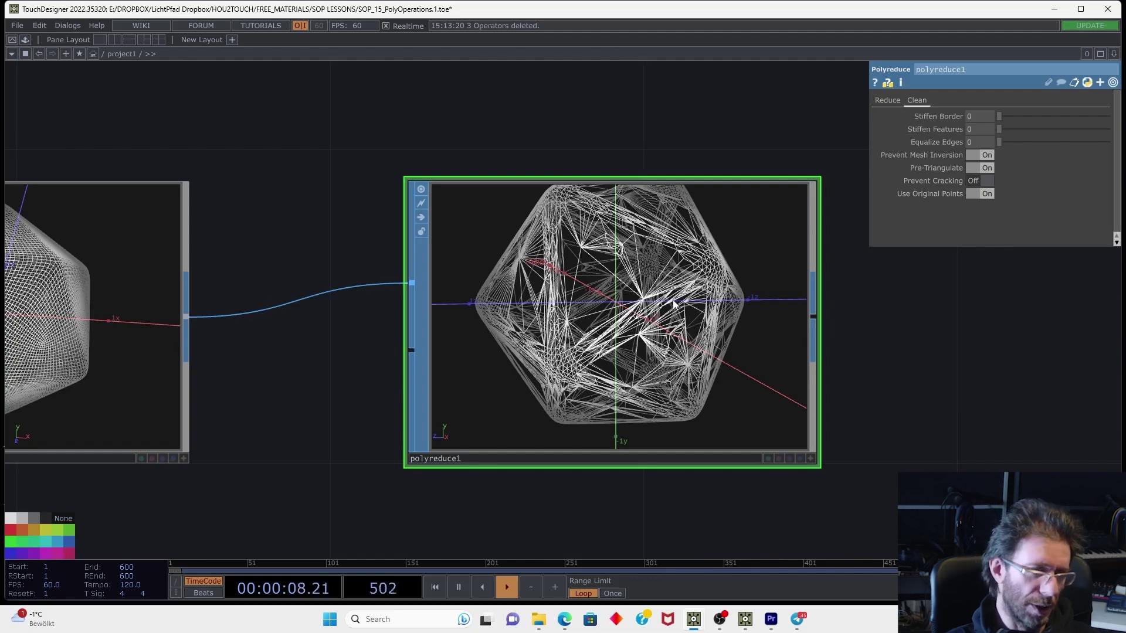
scroll(646, 346, "up", 5)
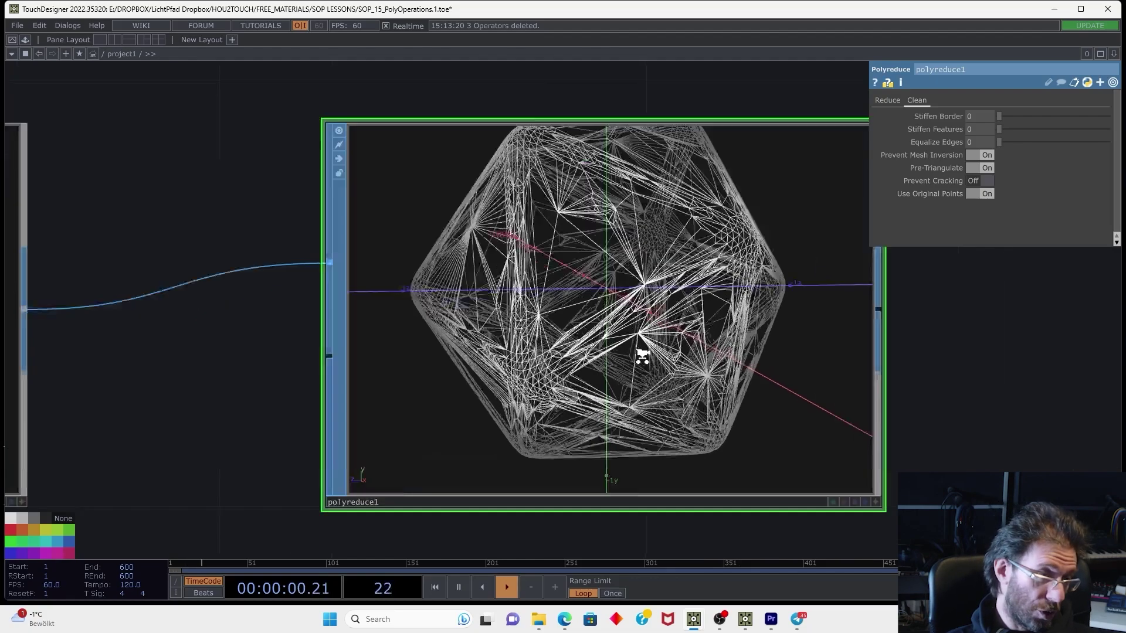
scroll(649, 332, "down", 5)
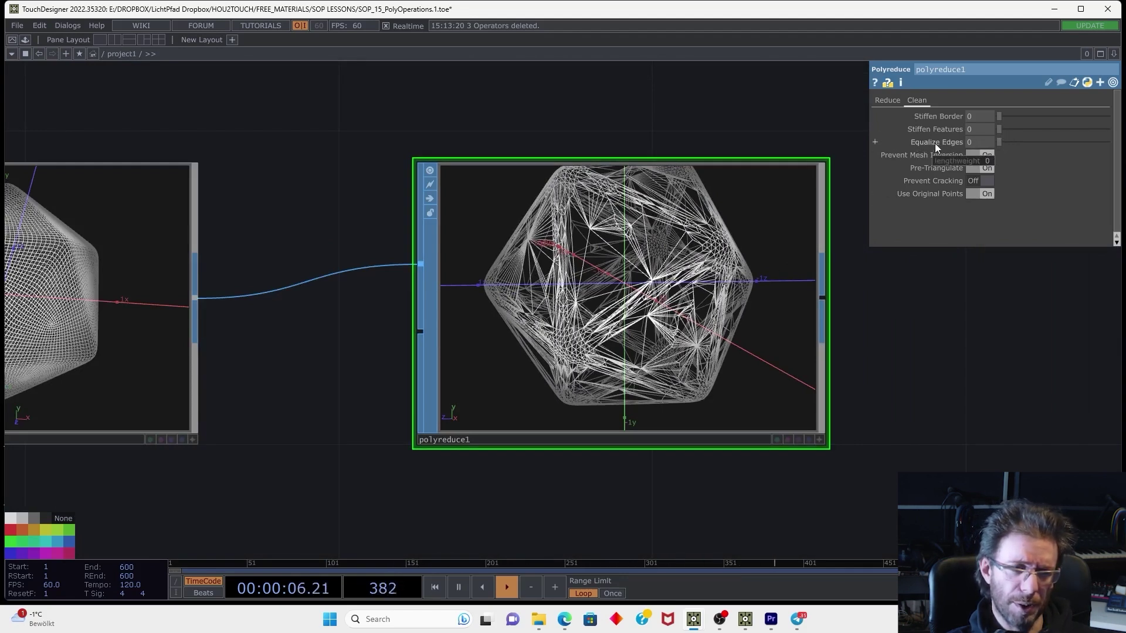
Set the Polyreduce's Equalize Edges to 0.003 and Stiffen Features to 0.102, and review the node chain
mouse_move(972, 143)
middle_mouse_down()
mouse_move(975, 130)
mouse_move(991, 130)
mouse_move(977, 119)
mouse_move(977, 154)
middle_mouse_up()
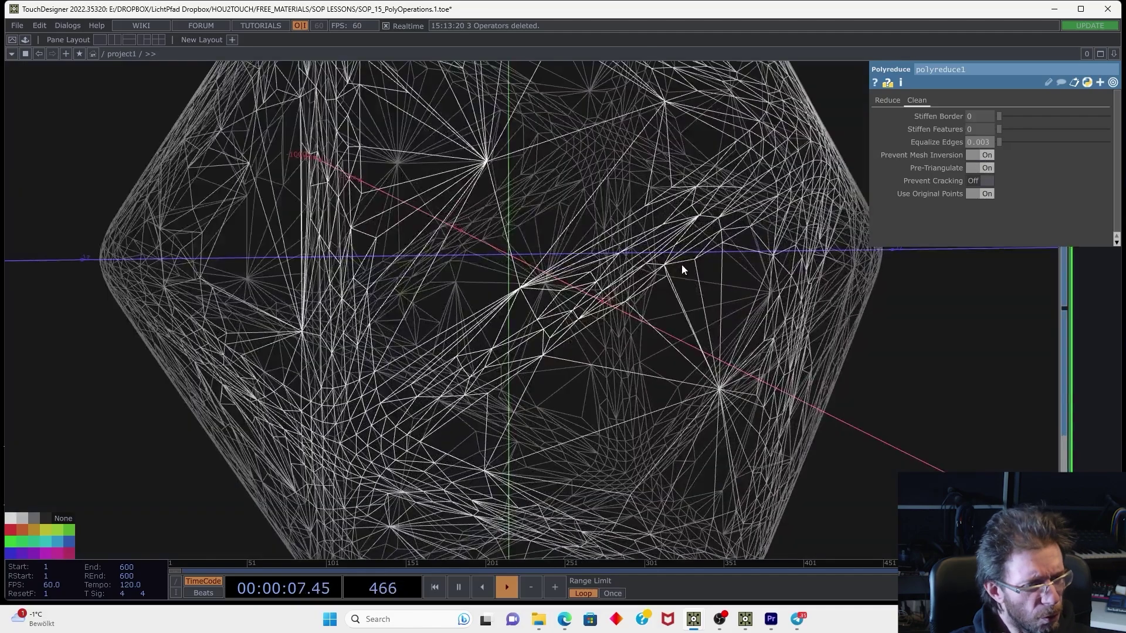
scroll(682, 265, "down", 4)
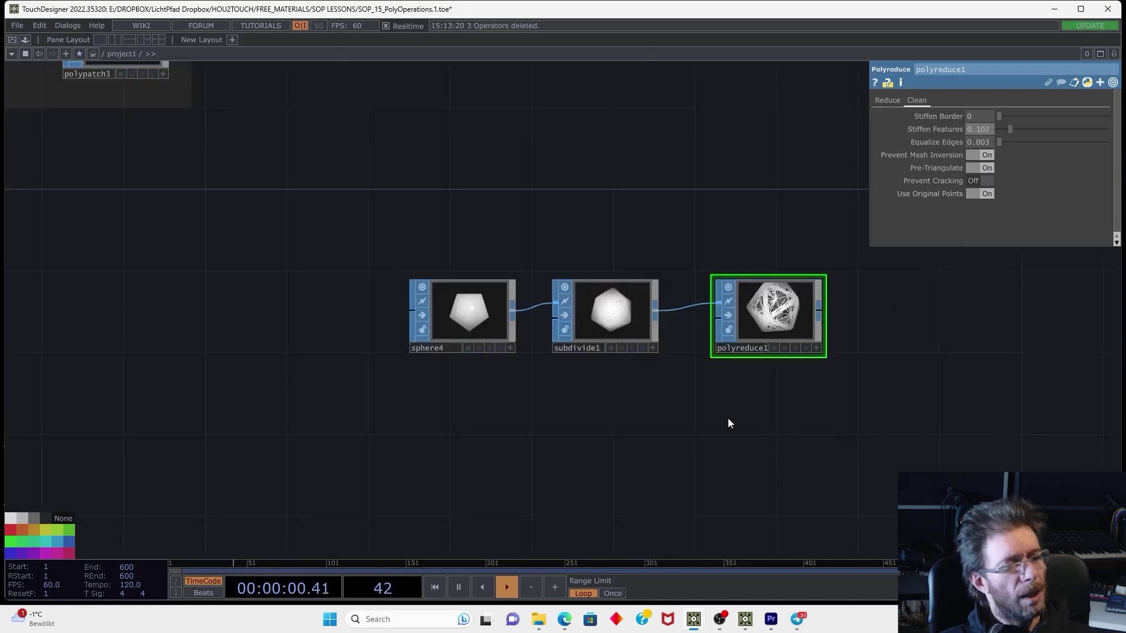
left_click_drag(727, 417, 737, 377)
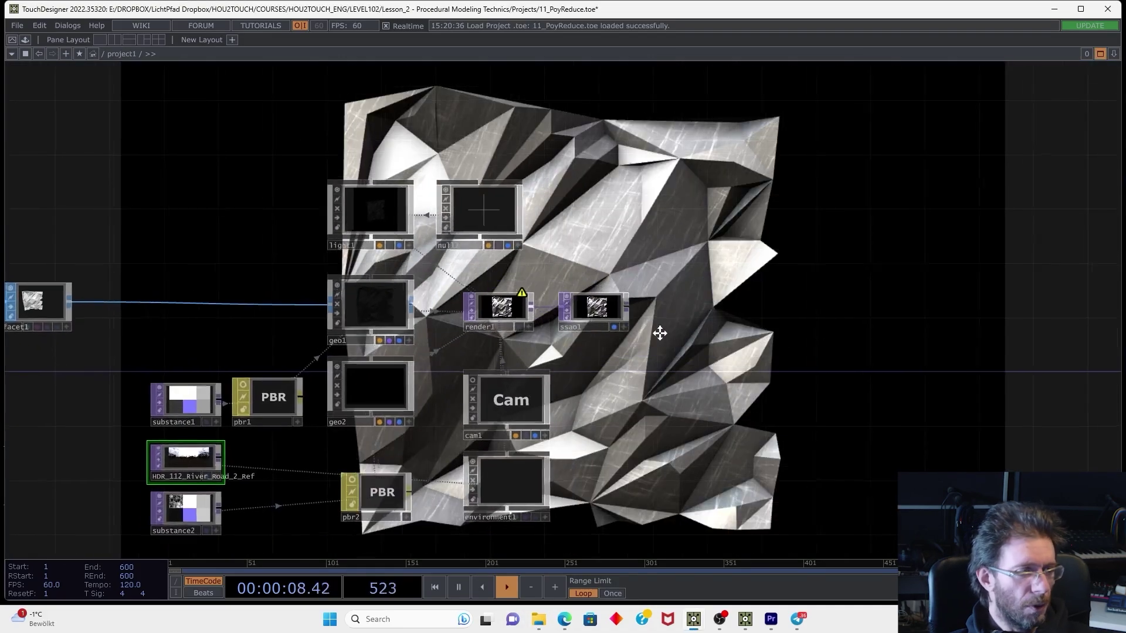
Examine the 11_PoyReduce.toe example network from the render and SSAO nodes back through the facet, texture, Polyreduce and group SOPs
scroll(592, 310, "up", 6)
scroll(593, 301, "down", 6)
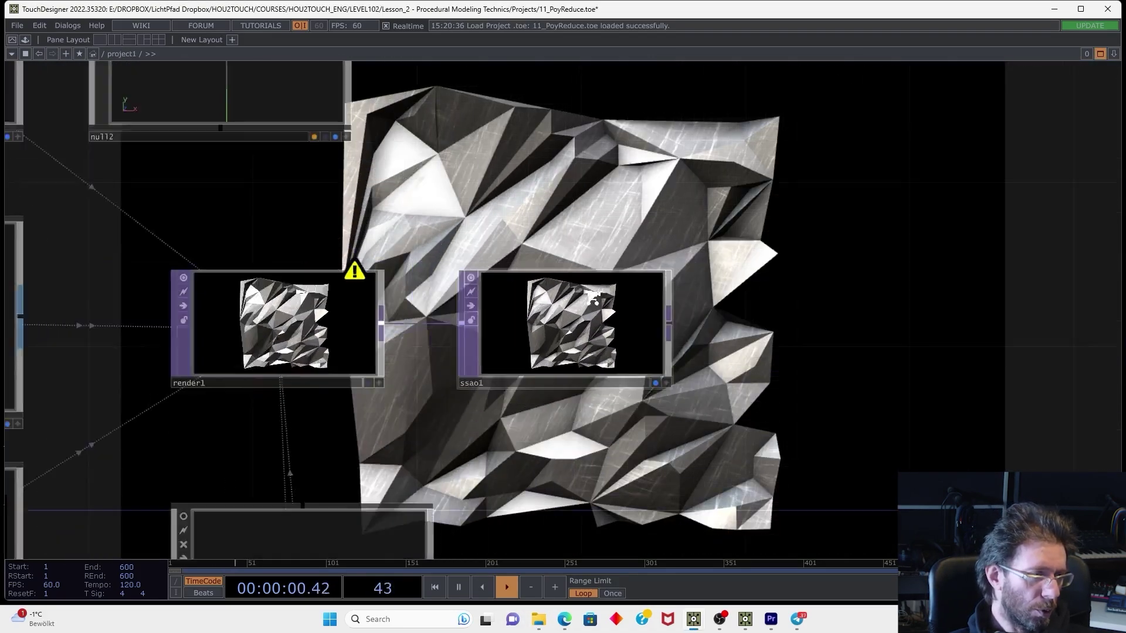
left_click_drag(813, 267, 1120, 320)
left_click_drag(508, 321, 726, 312)
left_click_drag(522, 300, 611, 295)
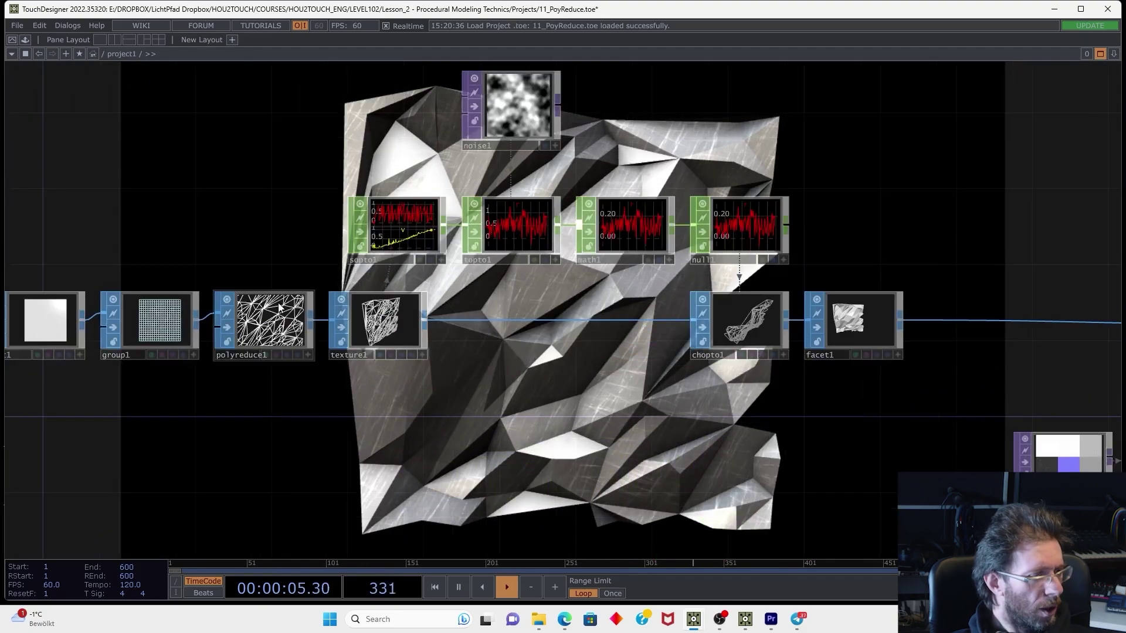
scroll(274, 304, "up", 5)
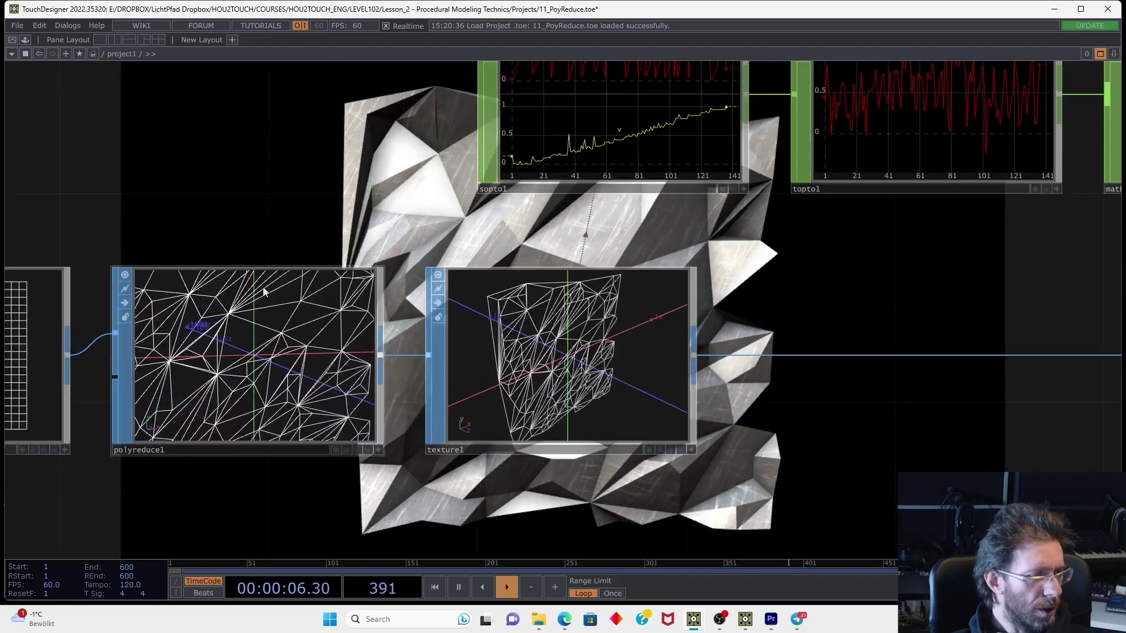
left_click_drag(328, 209, 594, 218)
scroll(502, 223, "down", 3)
left_click_drag(515, 226, 595, 268)
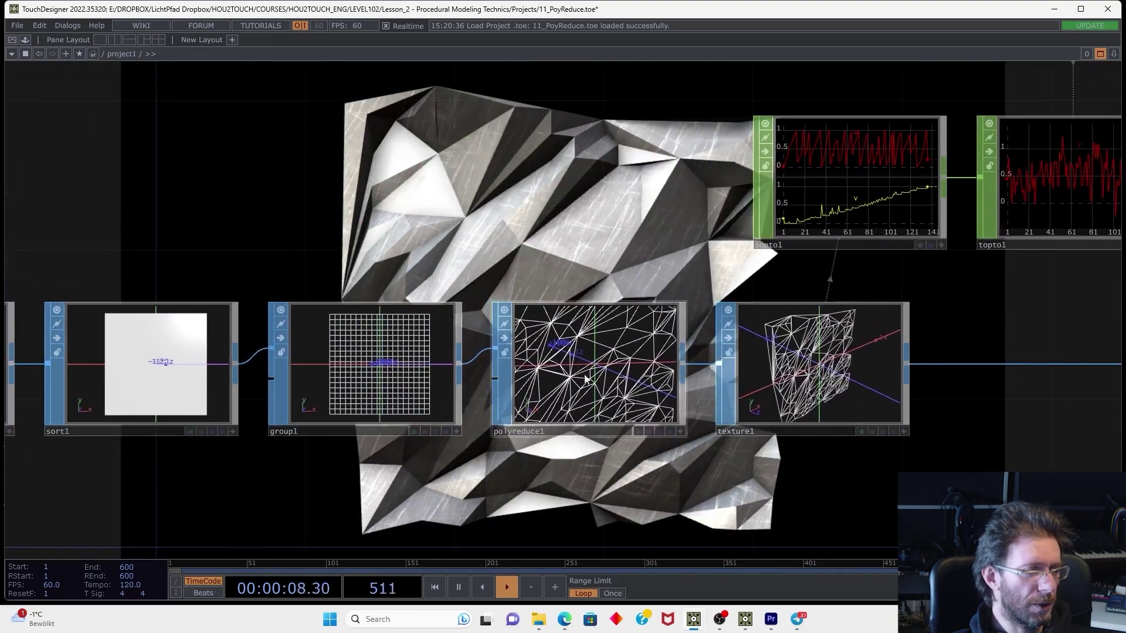
scroll(518, 265, "down", 3)
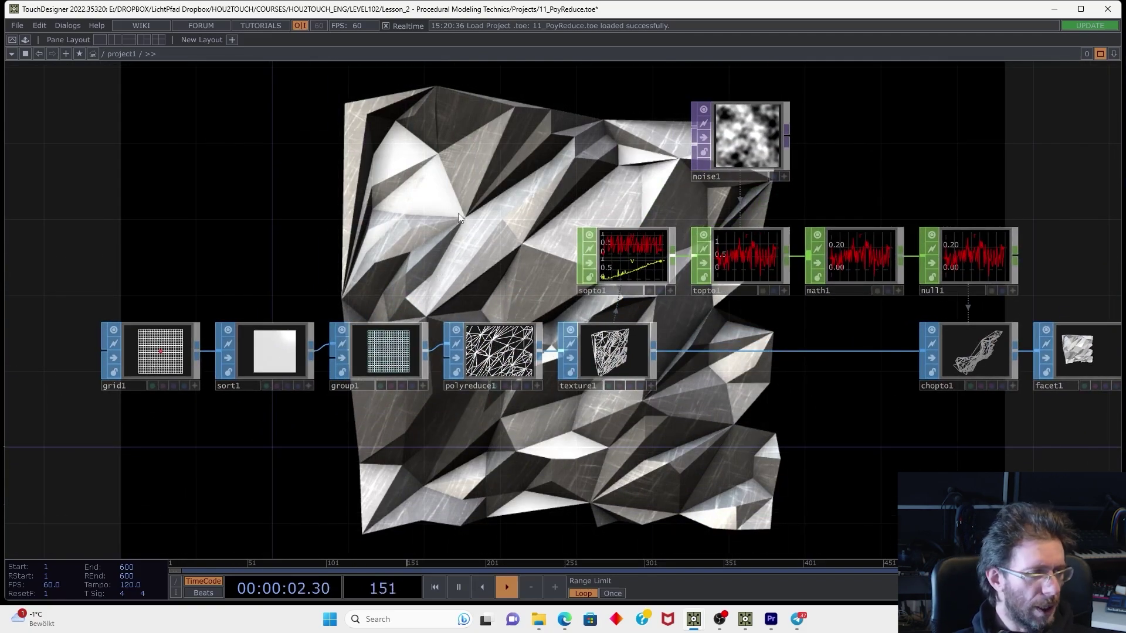
Append a Divide SOP to the Polyreduce output in the example network and display it in wireframe
scroll(590, 376, "up", 5)
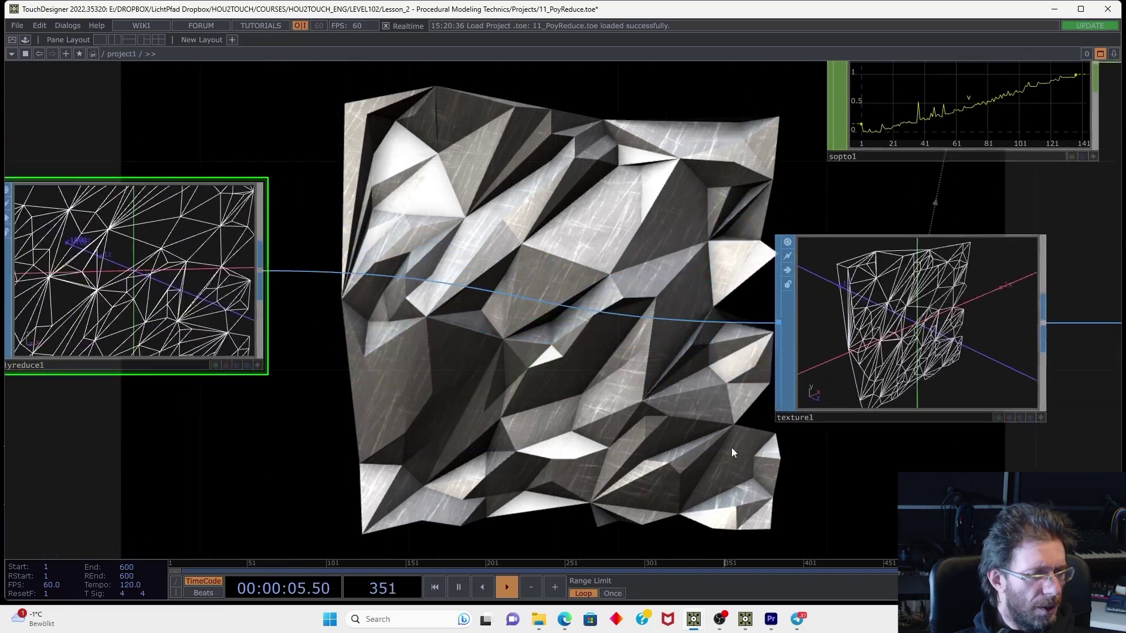
left_click_drag(430, 275, 532, 344)
right_click(515, 352)
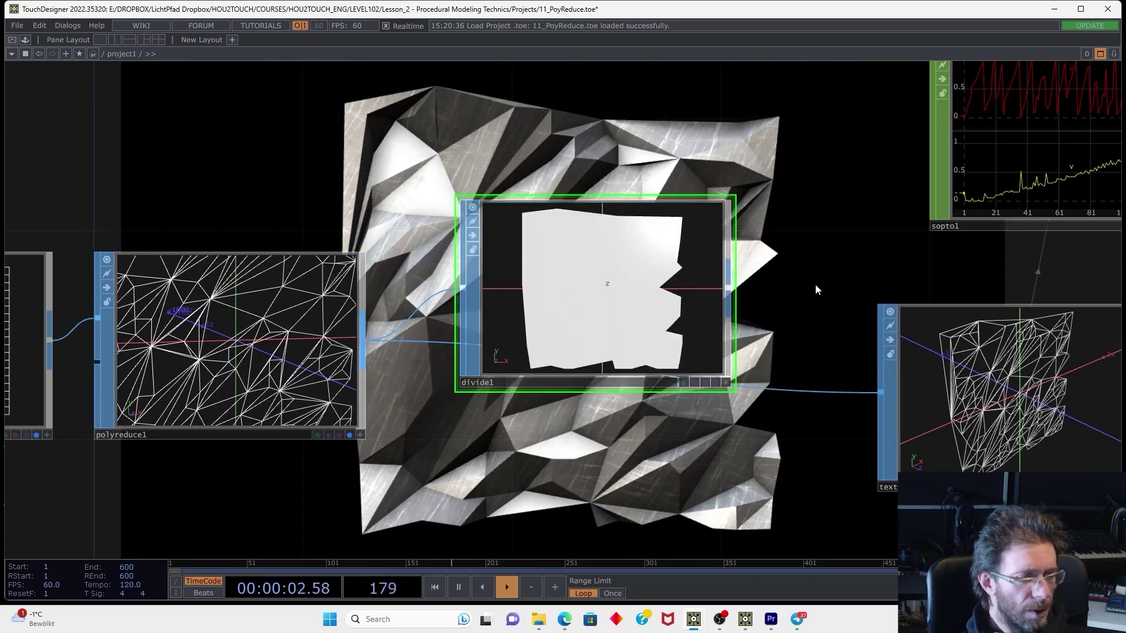
left_click_drag(816, 286, 756, 288)
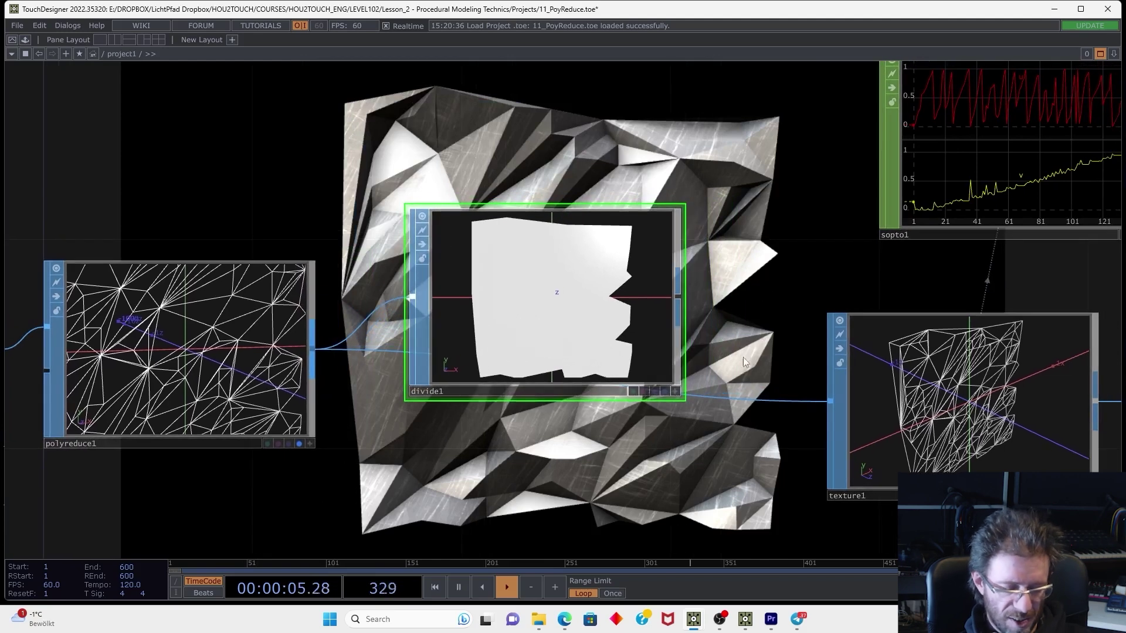
left_click(675, 391)
key("w")
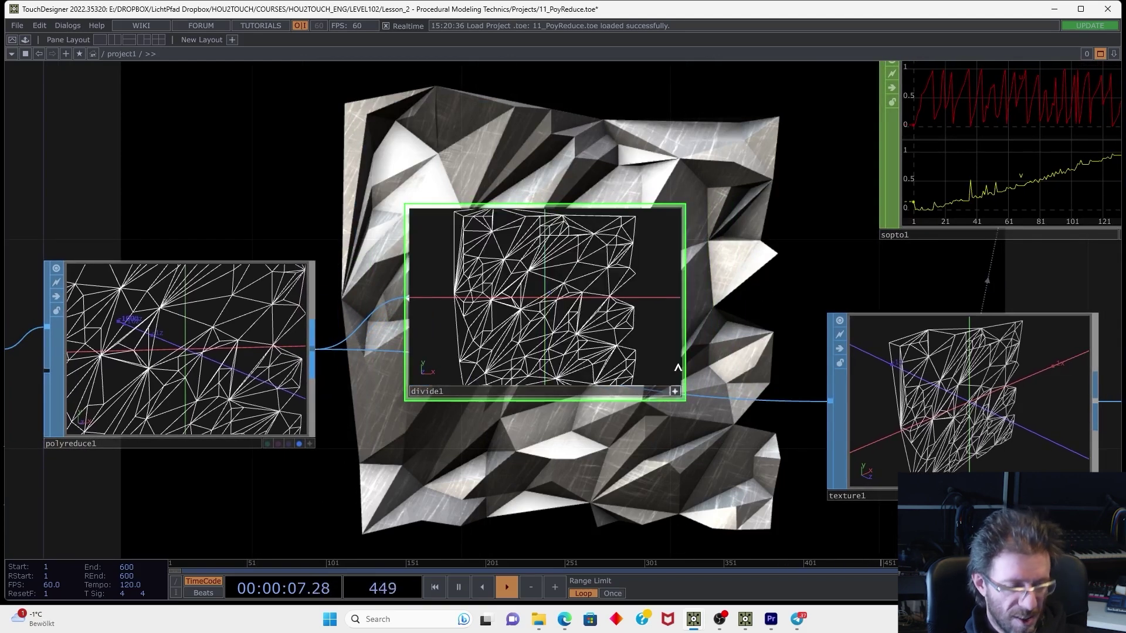
left_click(674, 392)
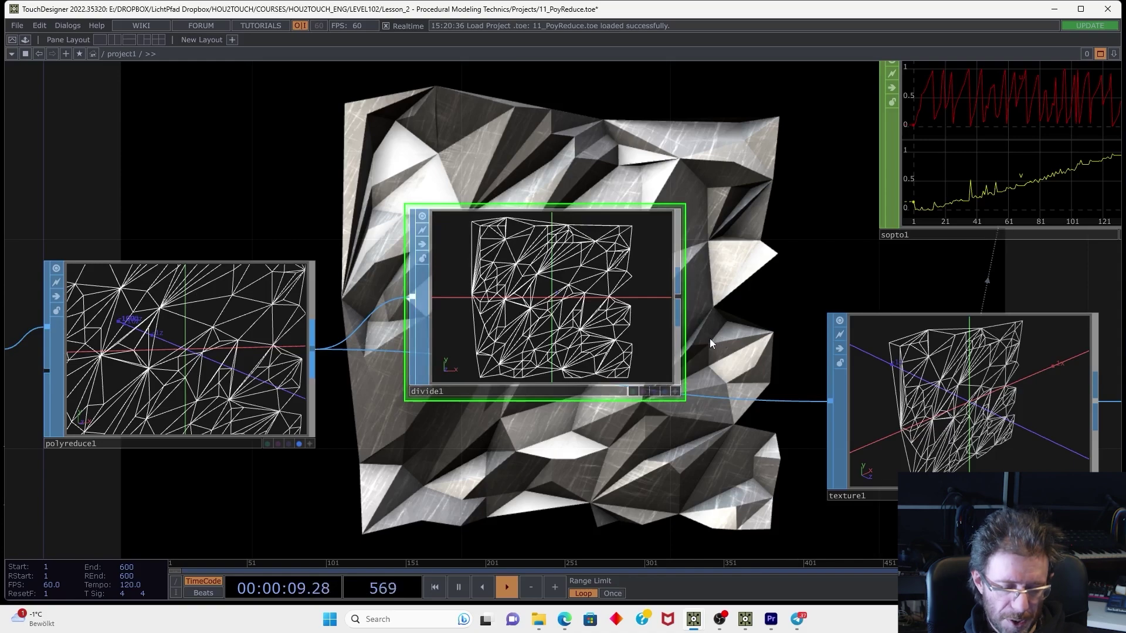
Turn on Compute Dual in the Divide SOP's parameters and inspect the resulting cell pattern
key("p")
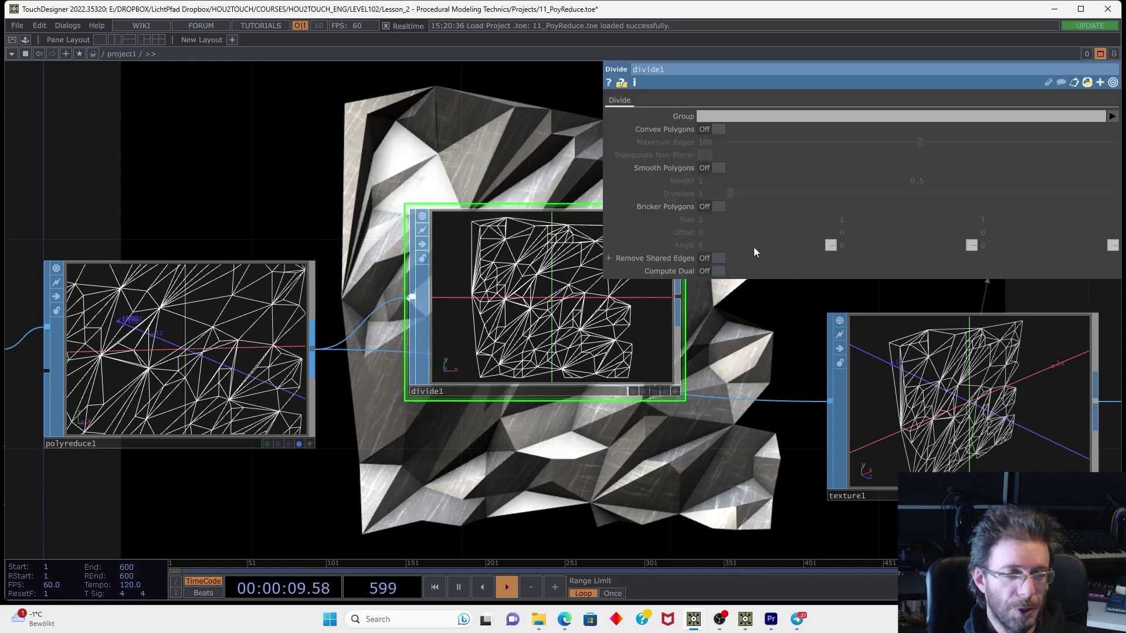
left_click(717, 271)
scroll(503, 355, "up", 5)
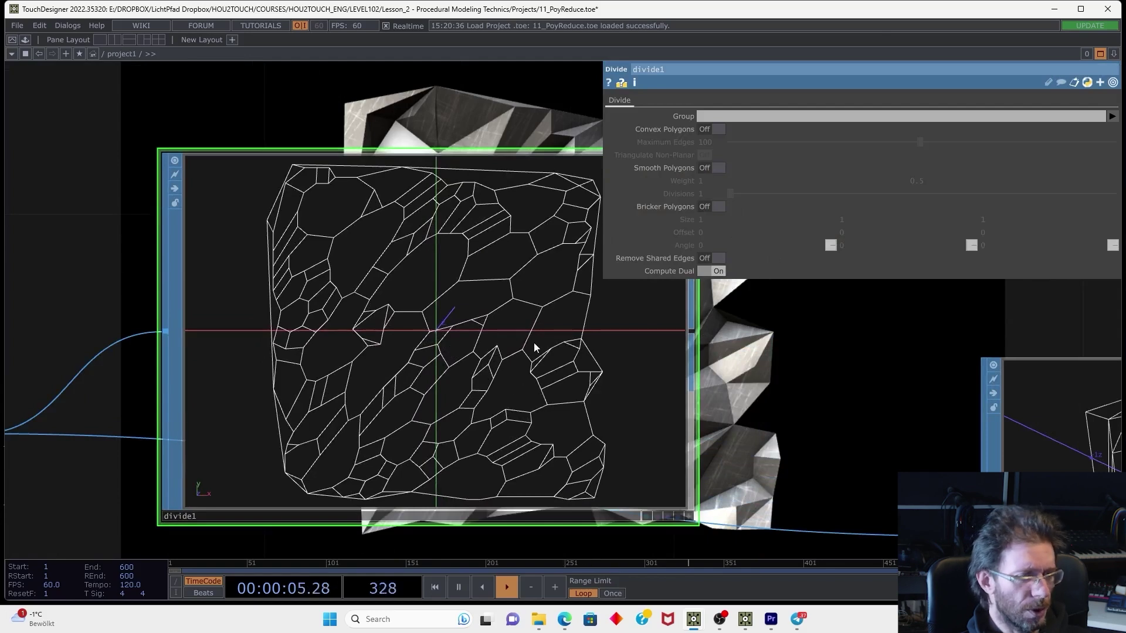
scroll(535, 351, "down", 5)
Set the example Polyreduce's Equalize Edges to 0.002 in the Clean settings and inspect the Divide's cell pattern
left_click(234, 378)
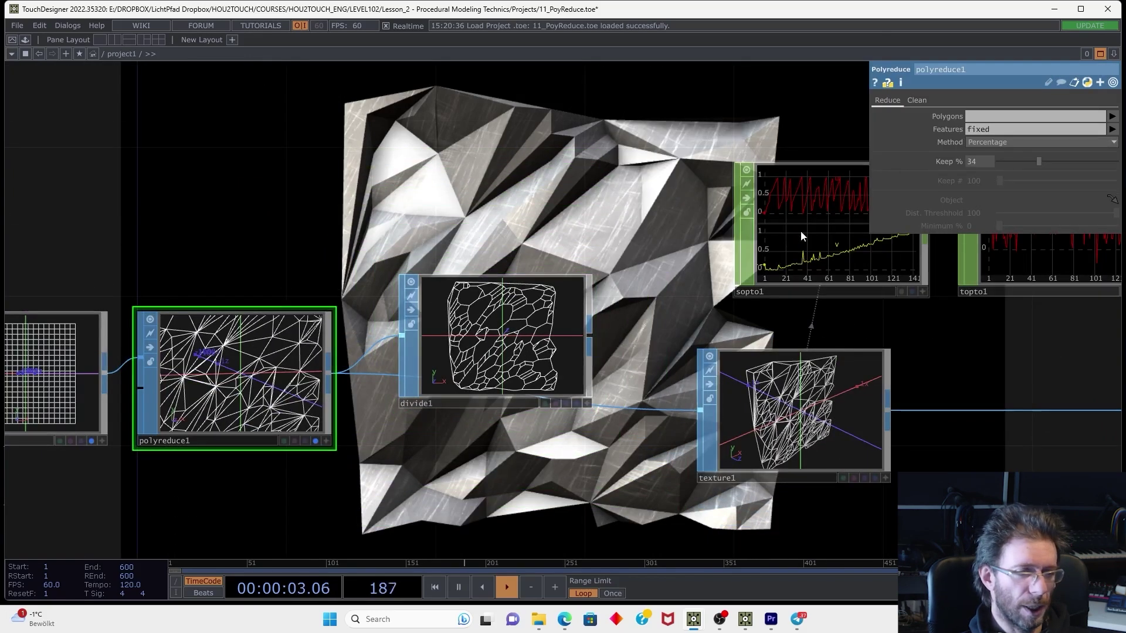
left_click(916, 100)
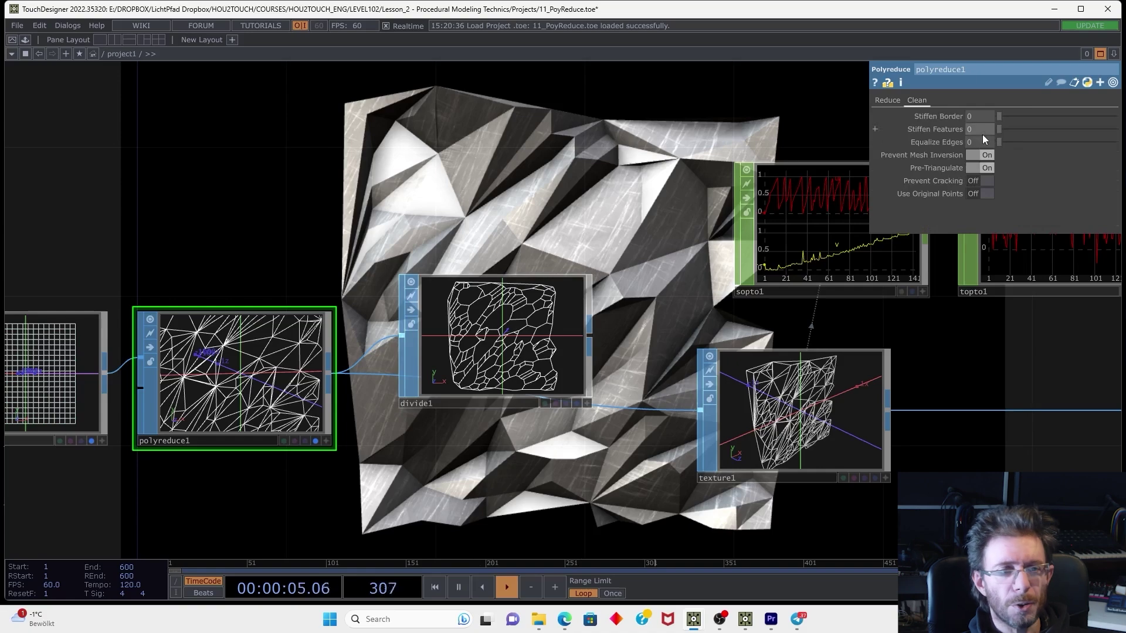
middle_click_drag(980, 169, 991, 169)
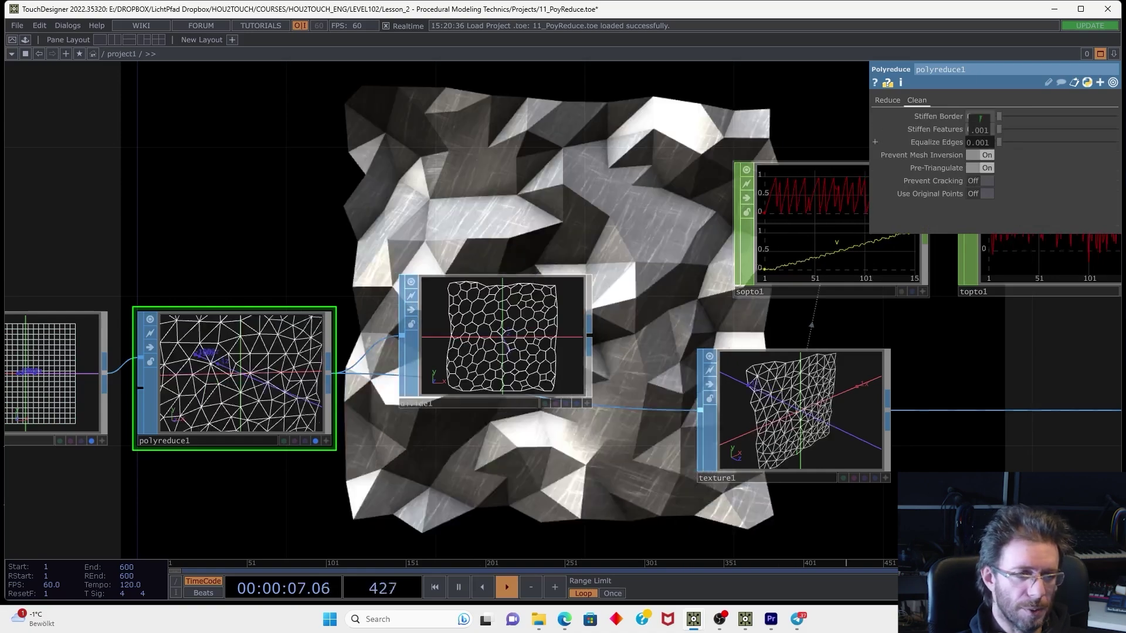
scroll(545, 299, "up", 6)
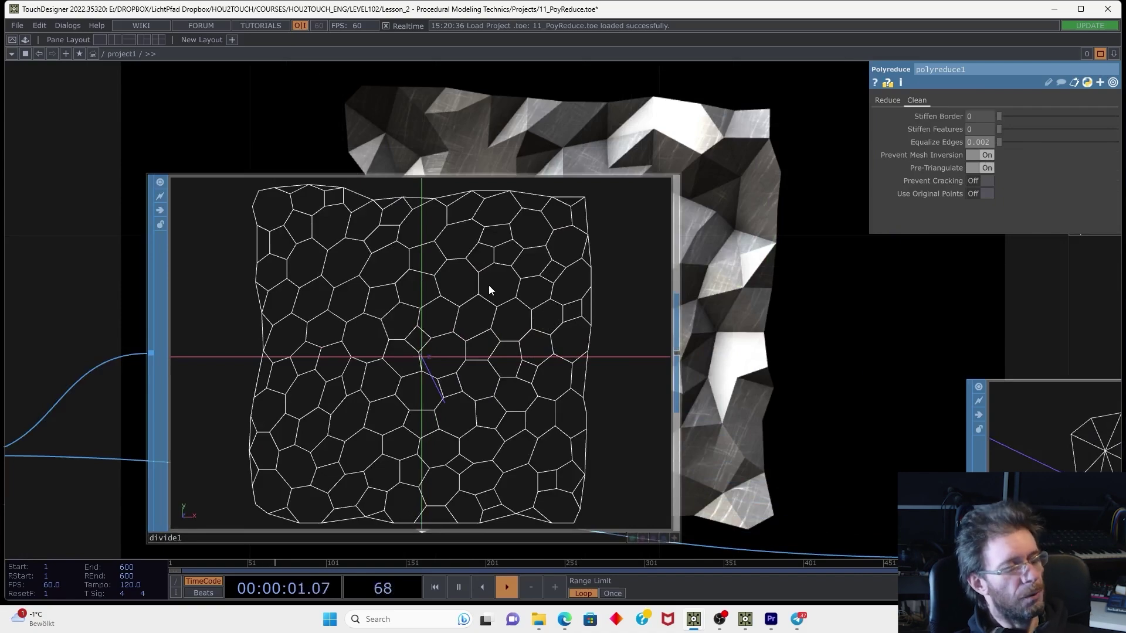
scroll(488, 285, "down", 5)
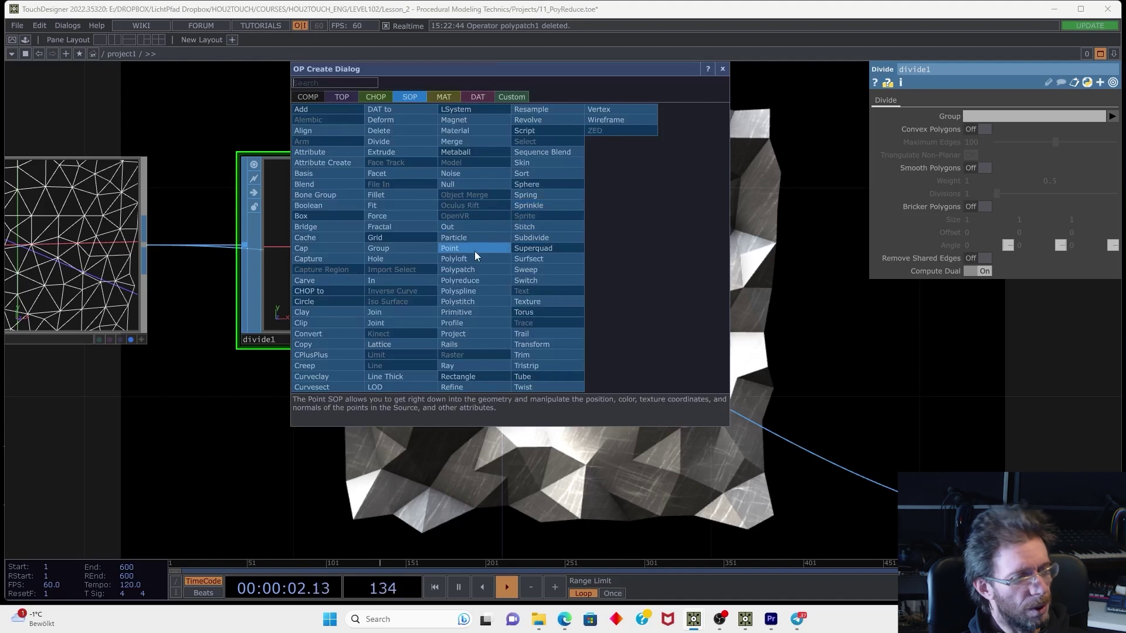
Append a Polyspline SOP to the Divide output
left_click(476, 291)
left_click(687, 256)
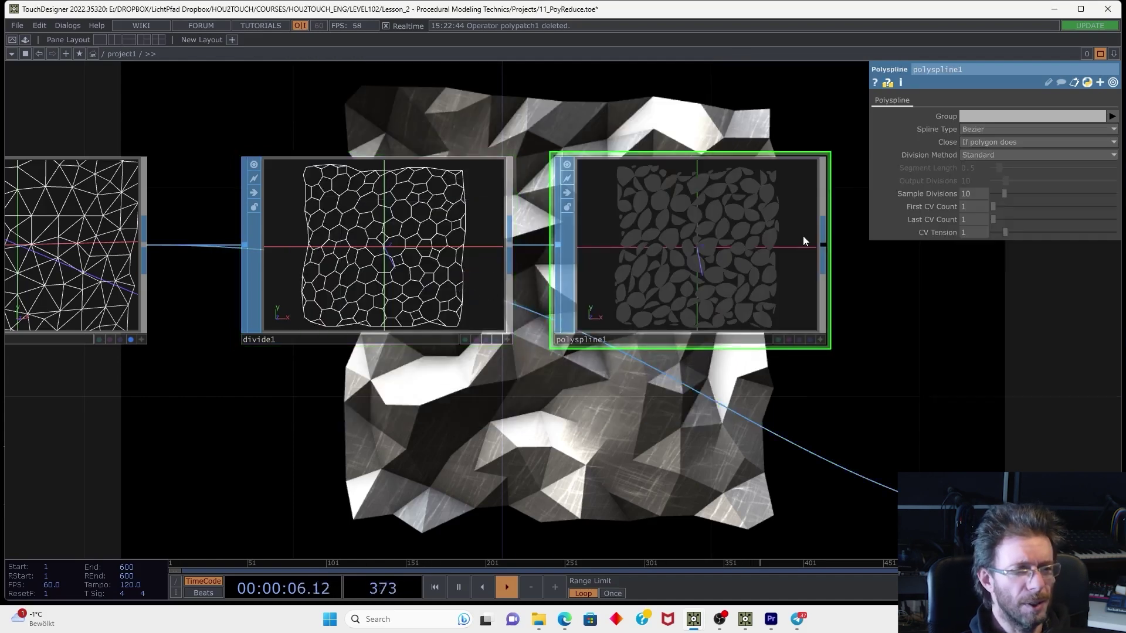
Compare the Cardinal and BSpline types on the Polyspline with its cells displayed in wireframe, ending on BSpline
scroll(803, 236, "up", 3)
left_click(988, 129)
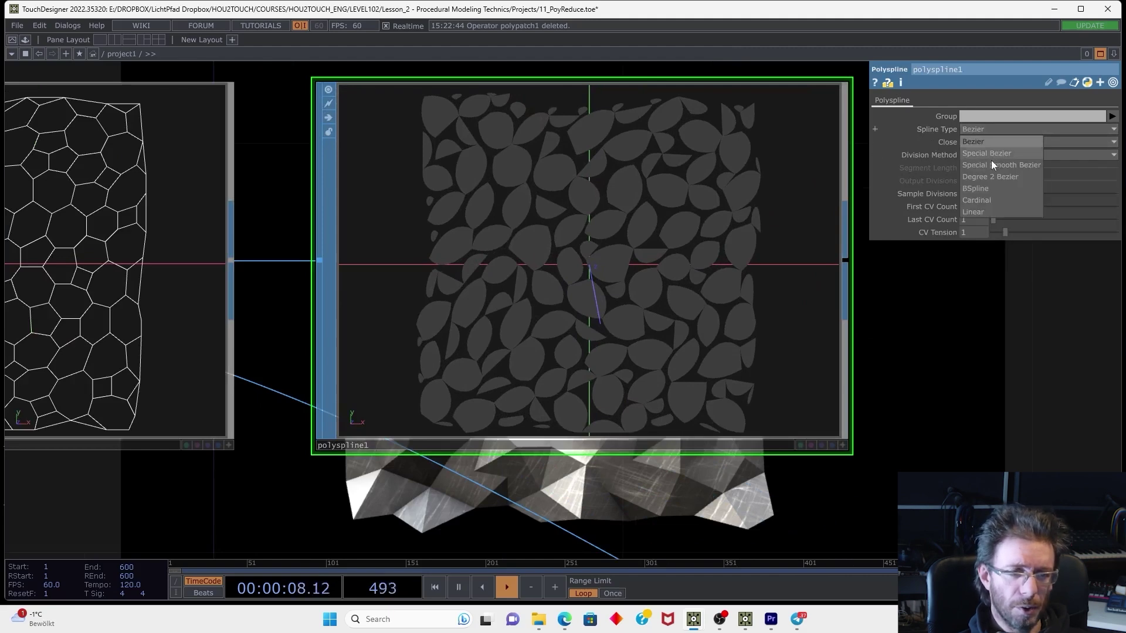
left_click(985, 202)
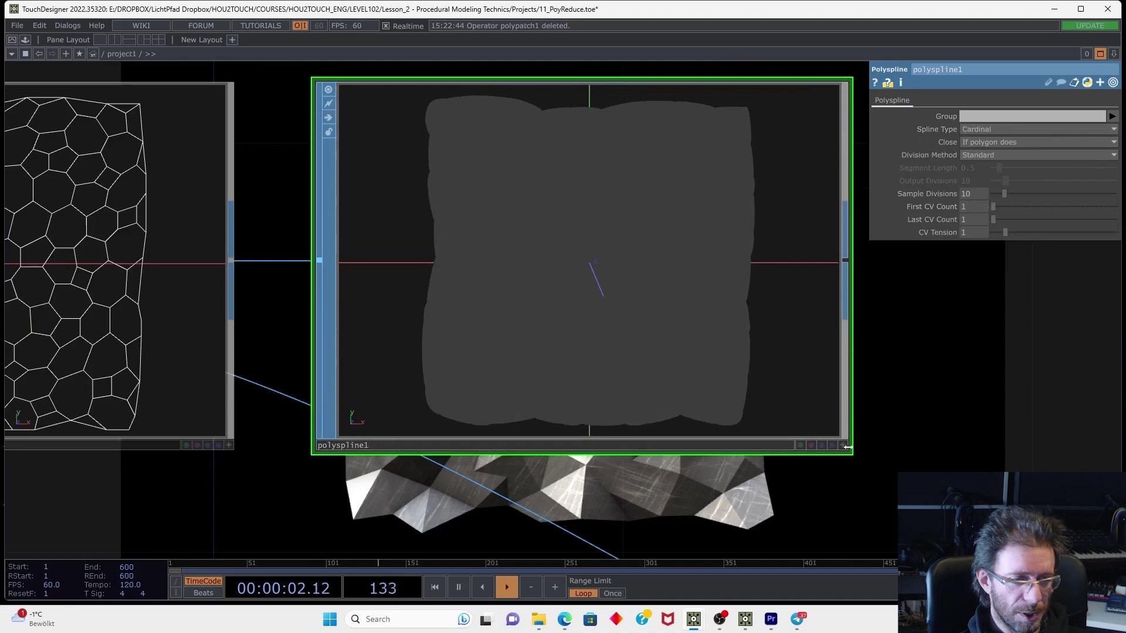
key("w")
mouse_move(639, 352)
left_mouse_down()
mouse_move(649, 364)
mouse_move(688, 345)
left_mouse_up()
left_click(987, 132)
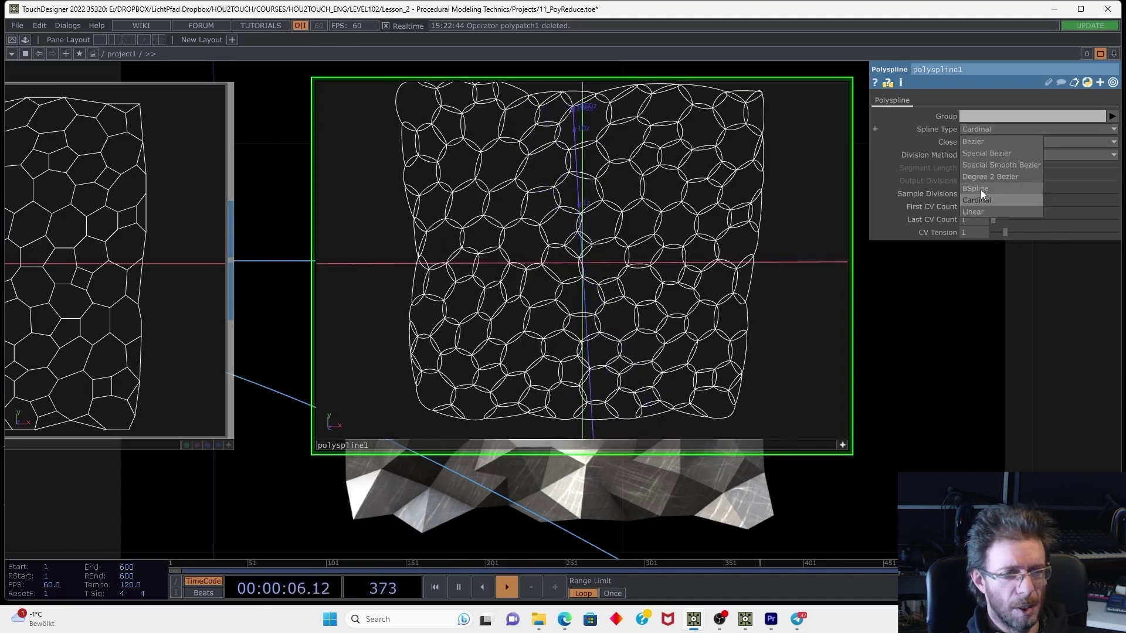
left_click(980, 189)
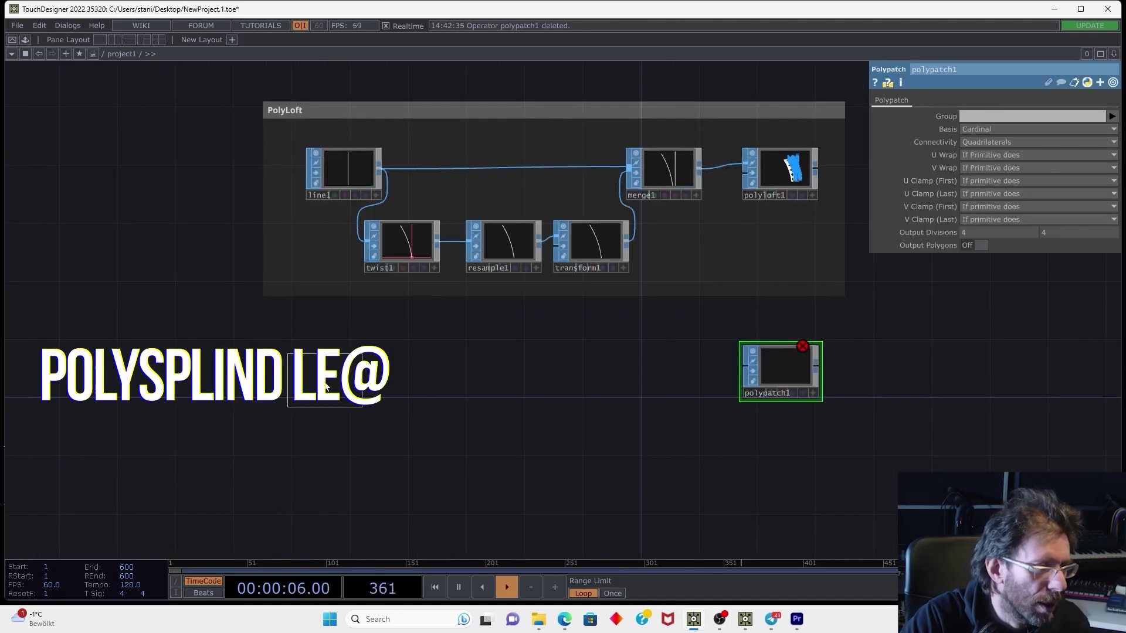
Place an Add SOP below the PolyLoft group and enable Add Points with five point entries, Position 0 to Position 4
left_click(311, 387)
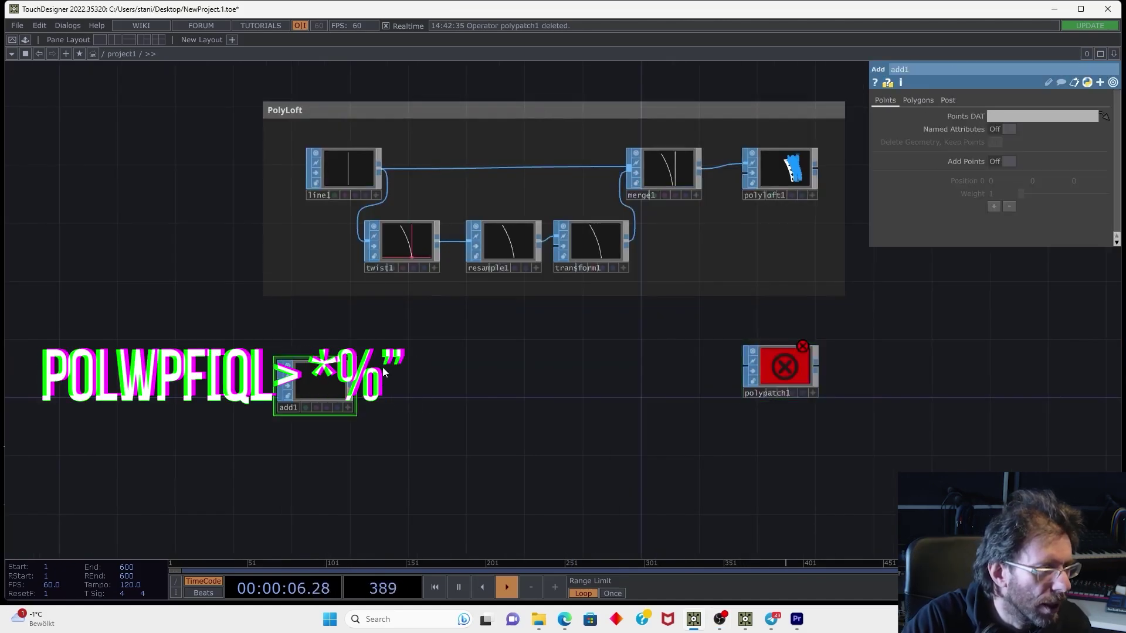
scroll(384, 372, "up", 5)
left_click(1009, 161)
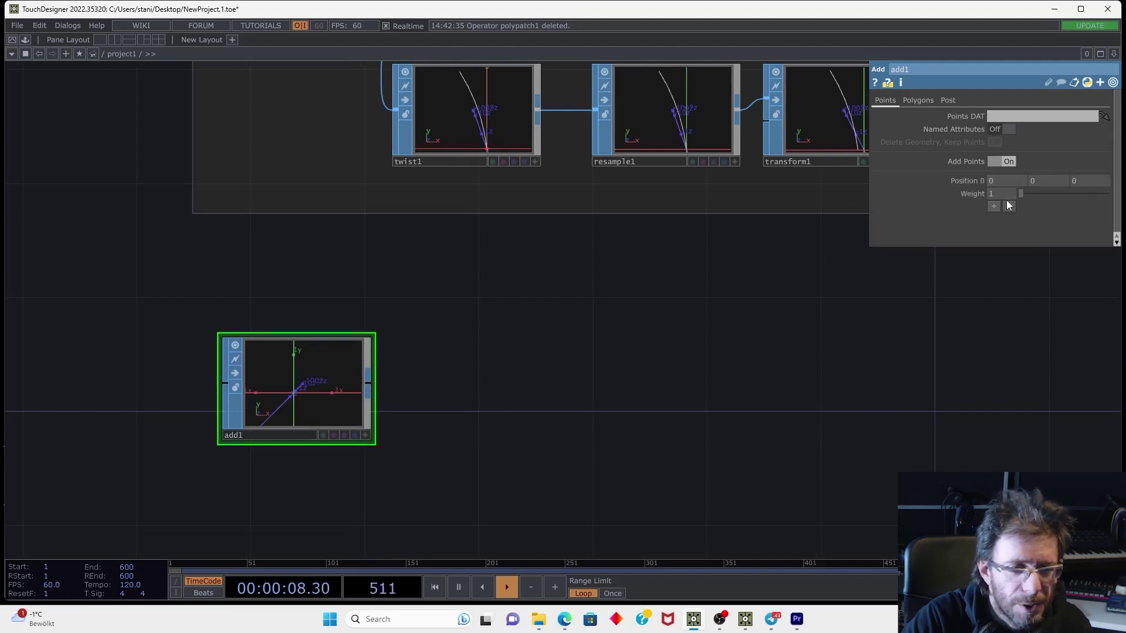
left_click(993, 206)
left_click(993, 233)
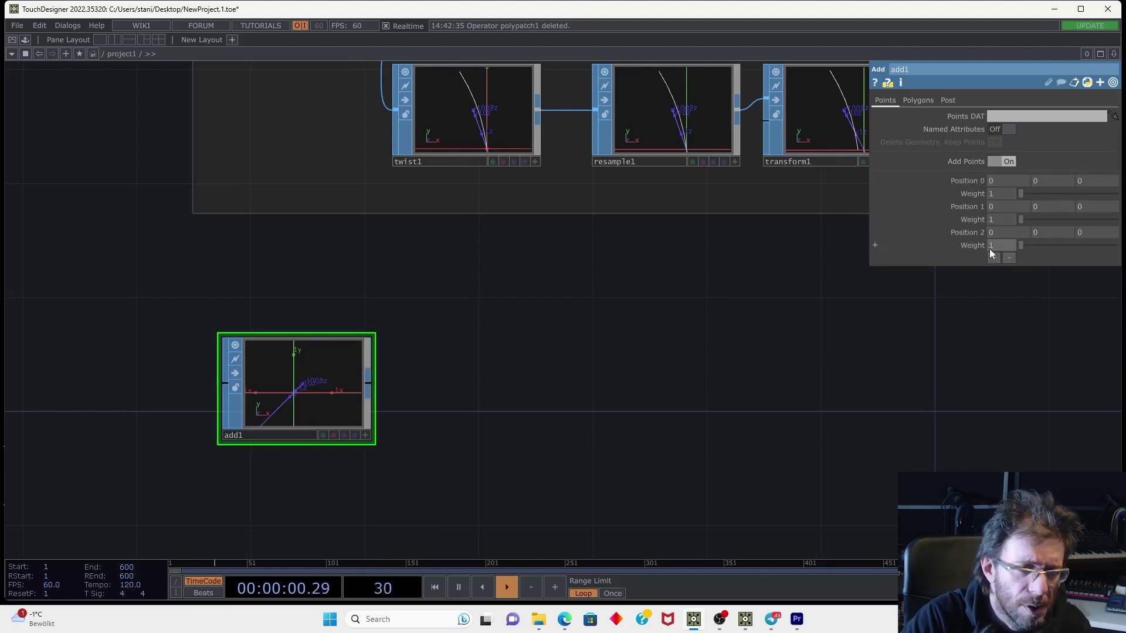
left_click(994, 259)
left_click(994, 285)
Append a second Add SOP to the first and set its polygon Method to By Group
left_click_drag(562, 350, 647, 328)
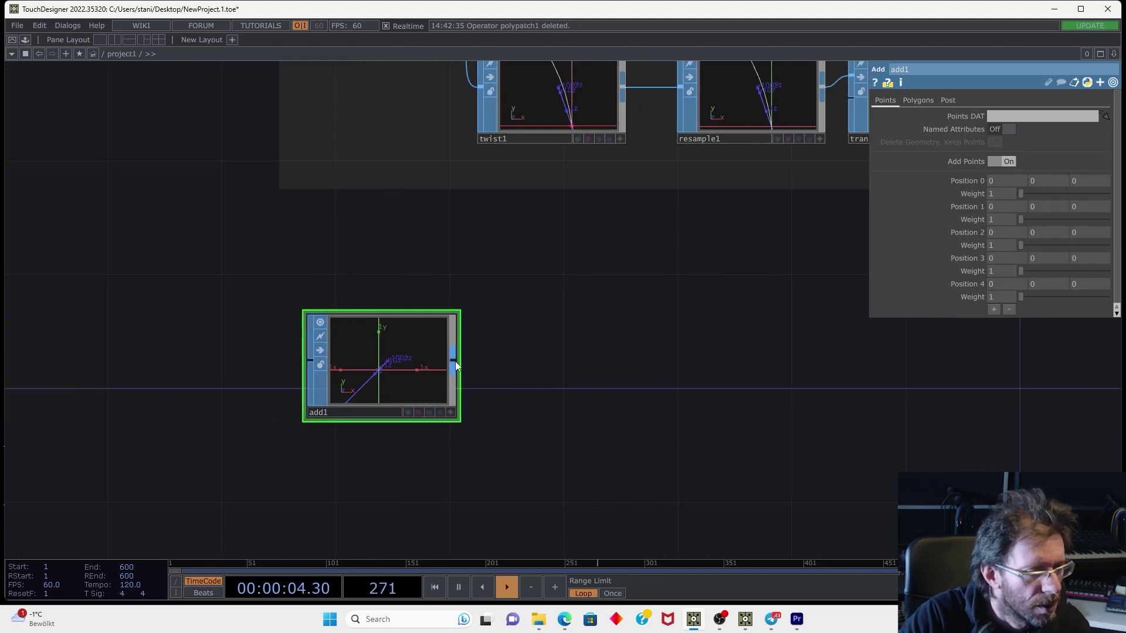
right_click(455, 361)
left_click(246, 225)
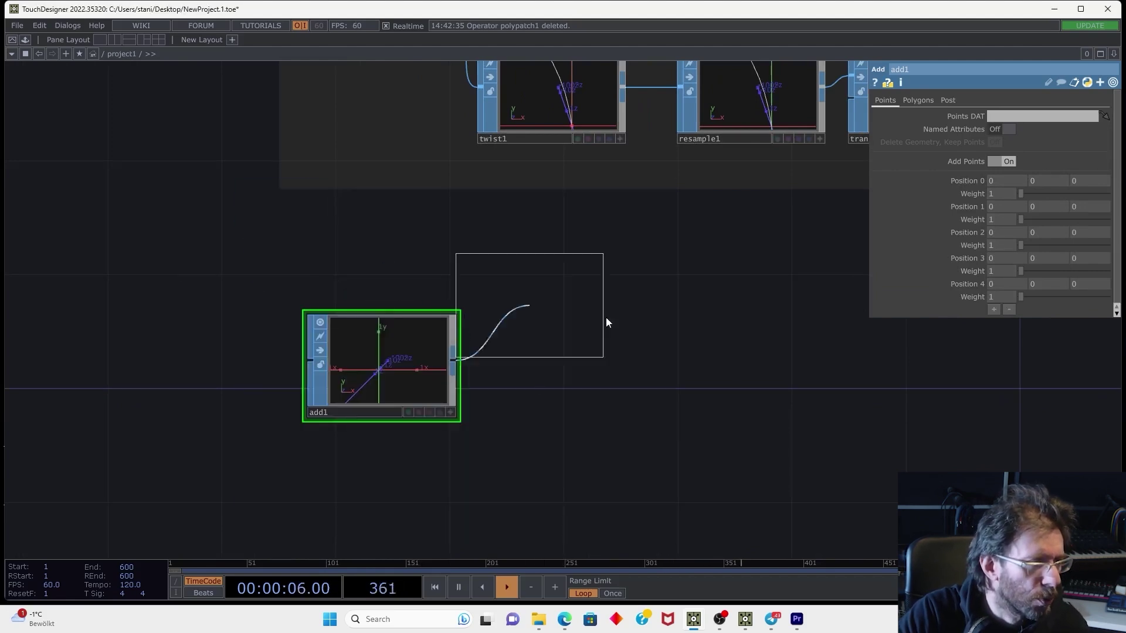
left_click(595, 374)
left_click(918, 100)
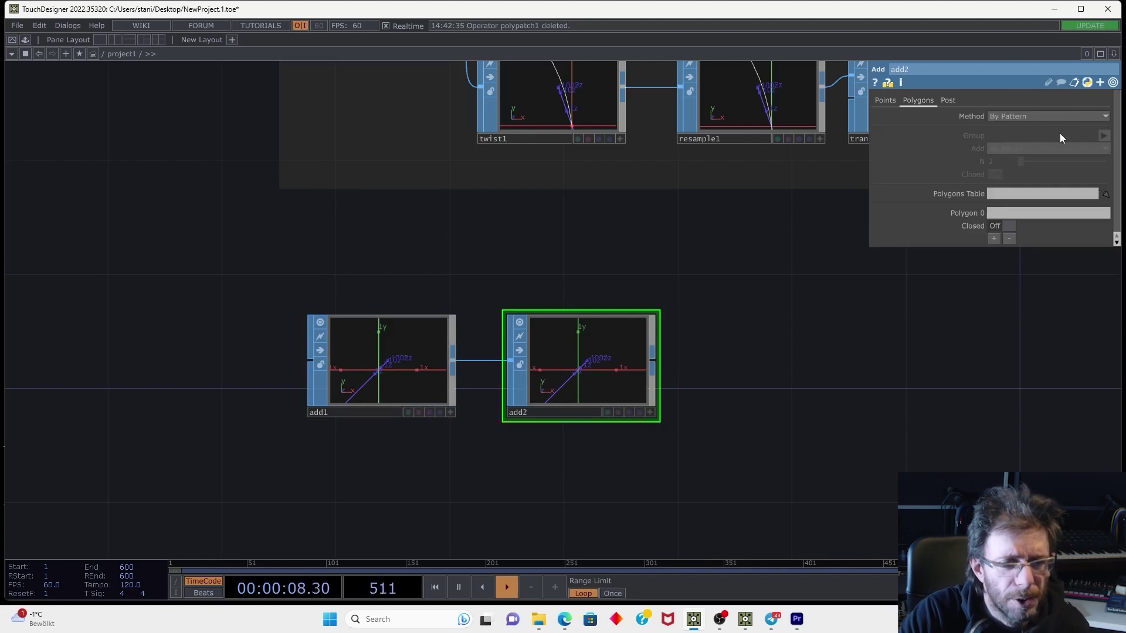
left_click(1009, 116)
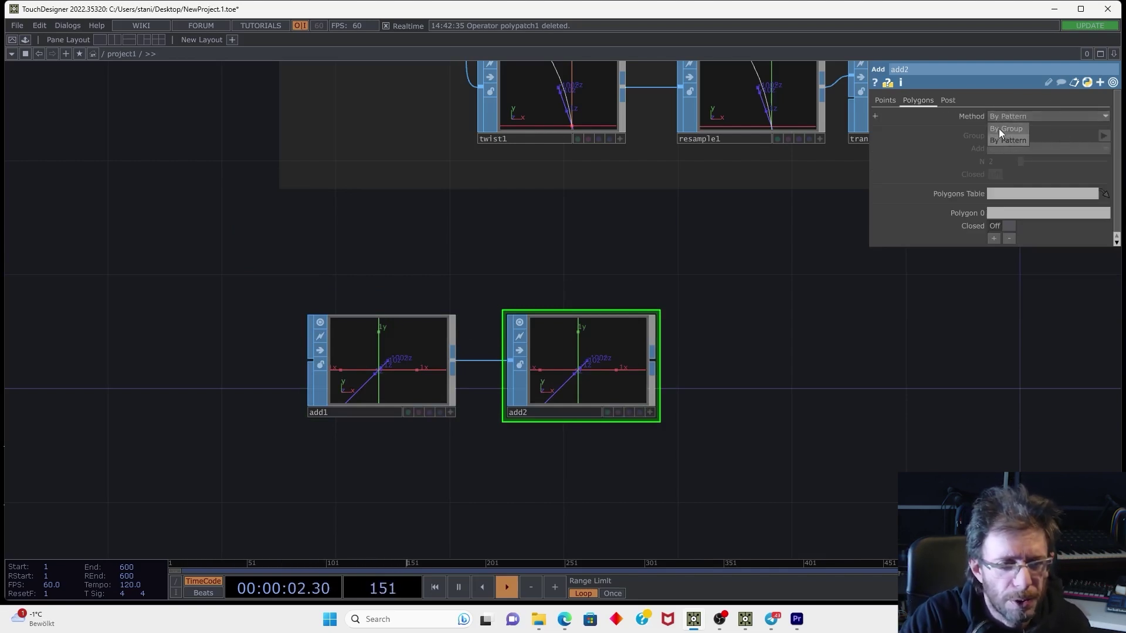
left_click(998, 128)
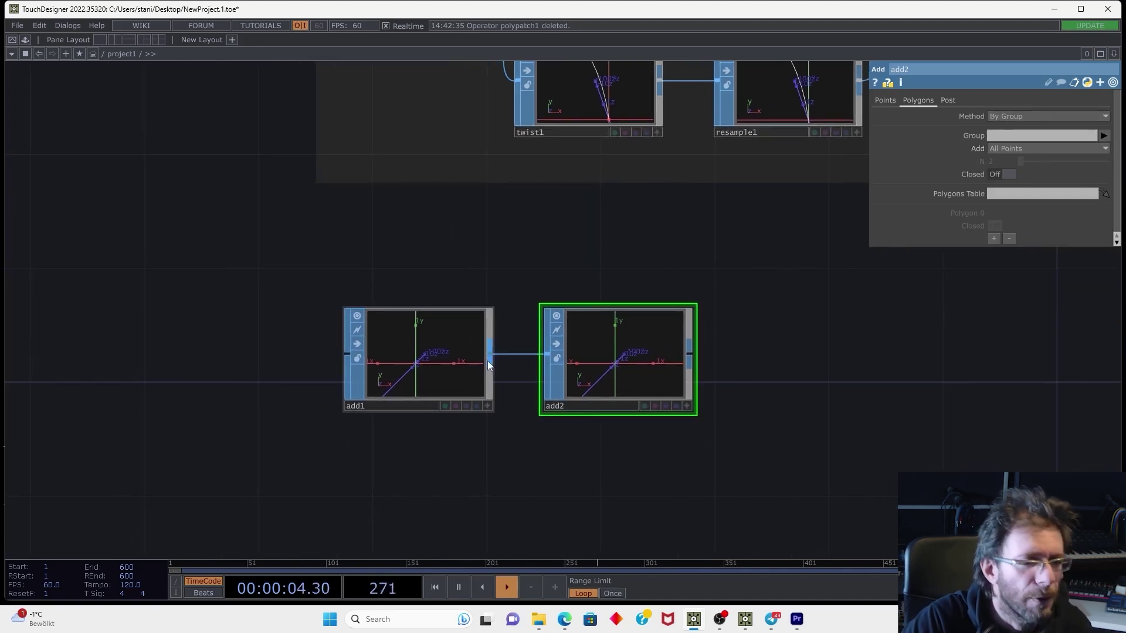
Set the first Add SOP's X/Y positions: point 1 to 0.8/0, point 2 to 0.6/0.6, point 3 to 0.6/1.2, point 4 to 1.5/1.8
left_click(479, 358)
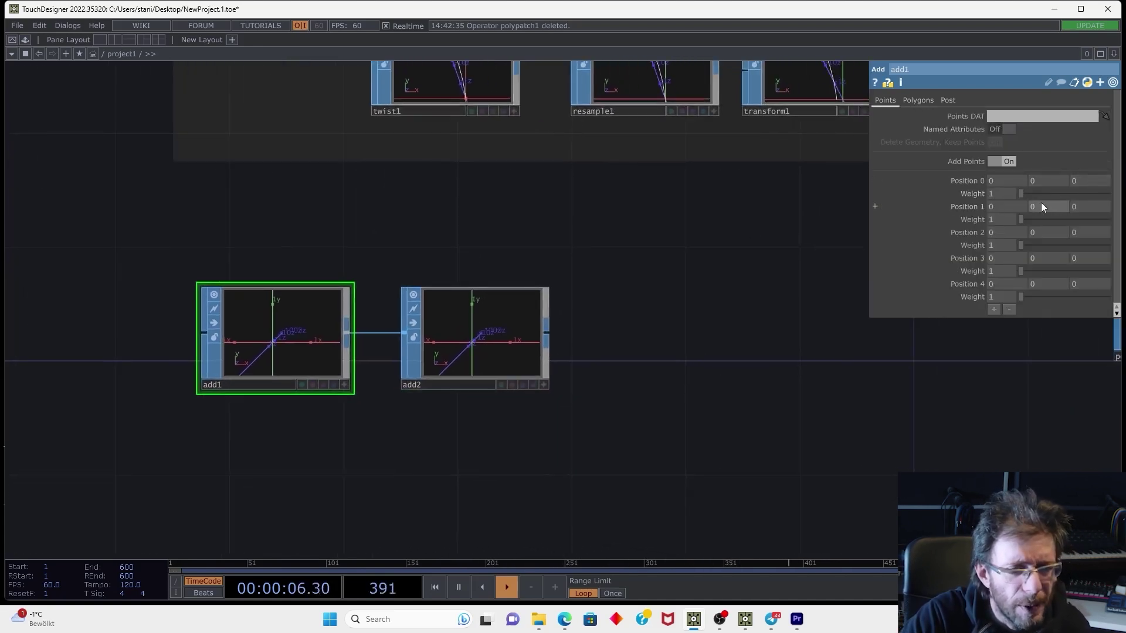
middle_click_drag(1001, 207, 1032, 193)
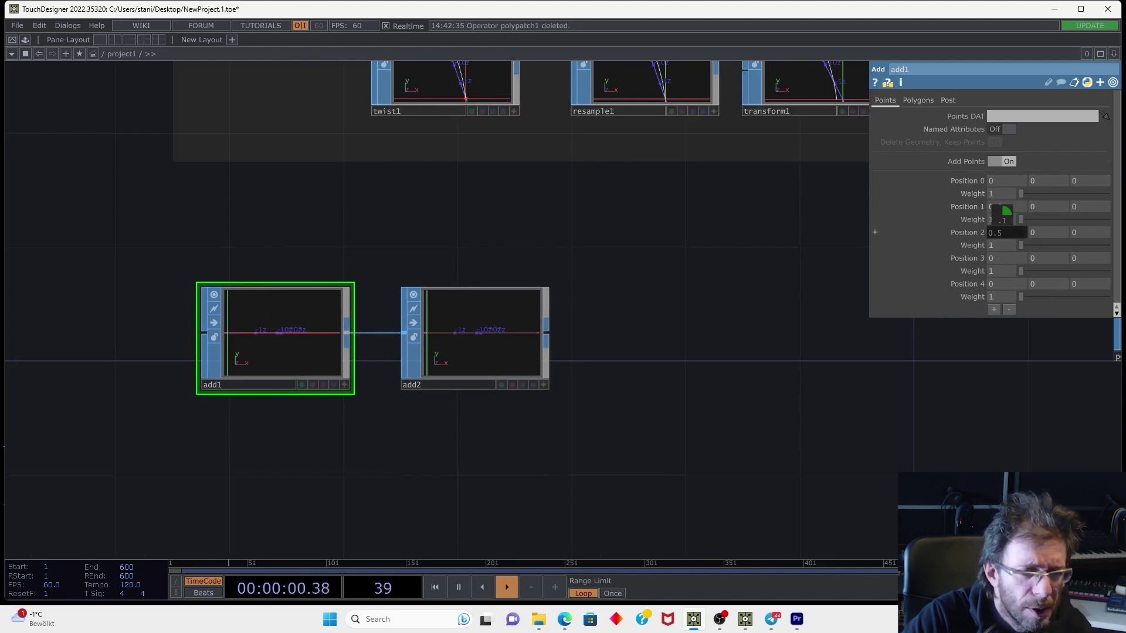
mouse_move(1052, 233)
middle_mouse_down()
mouse_move(1052, 217)
mouse_move(1057, 238)
mouse_move(1004, 259)
mouse_move(1031, 240)
middle_mouse_up()
middle_click_drag(1048, 259, 1103, 241)
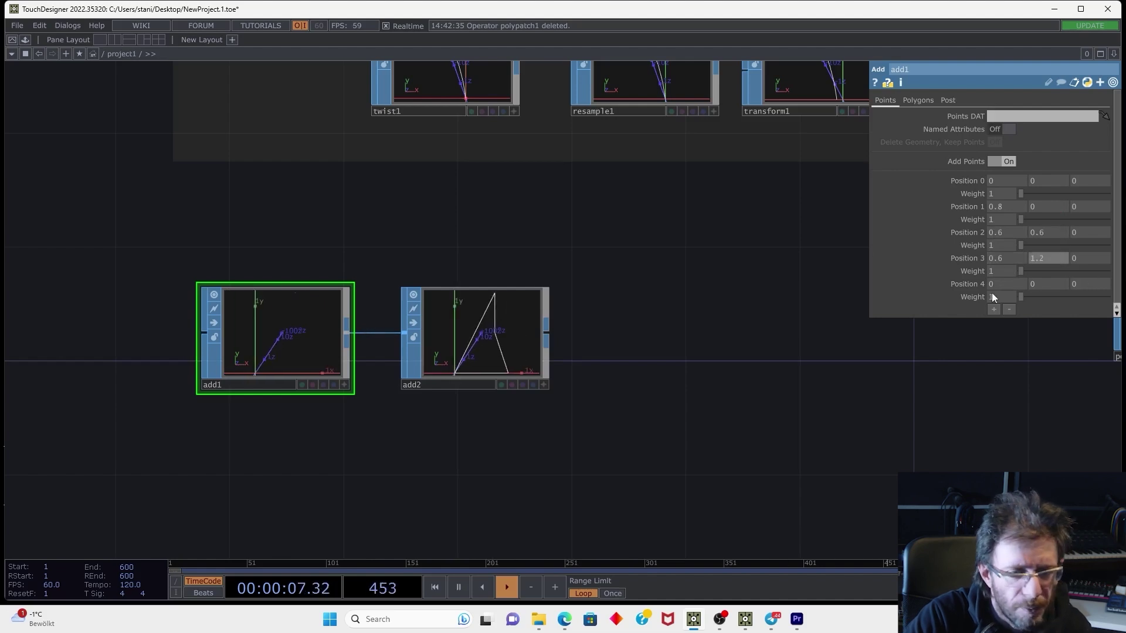
middle_click_drag(1001, 287, 1006, 285)
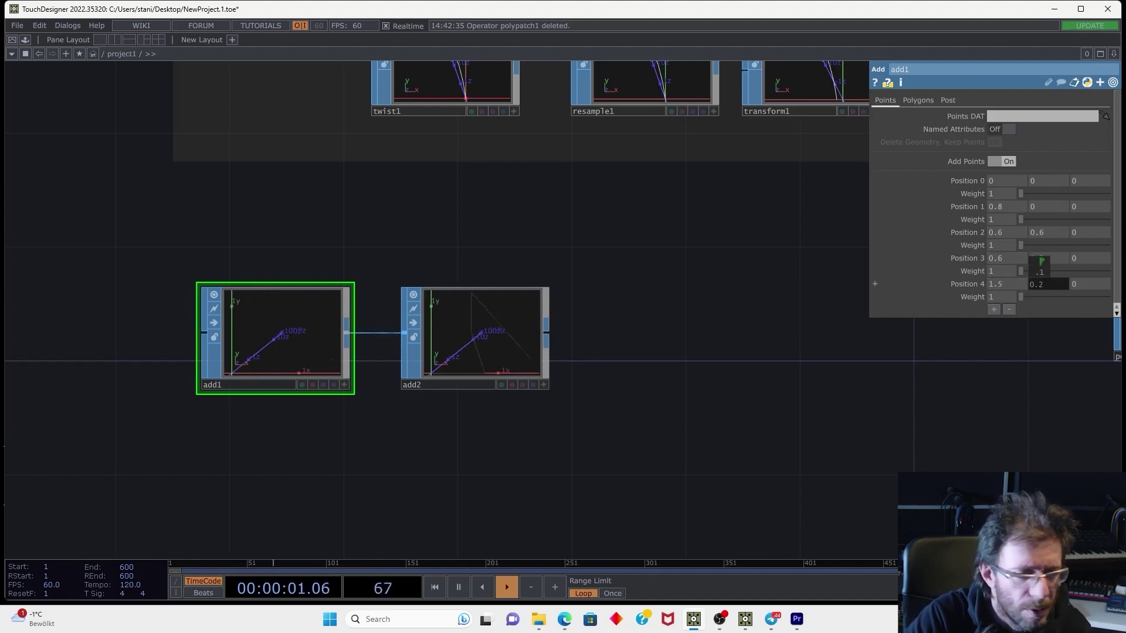
middle_click_drag(1037, 286, 1054, 265)
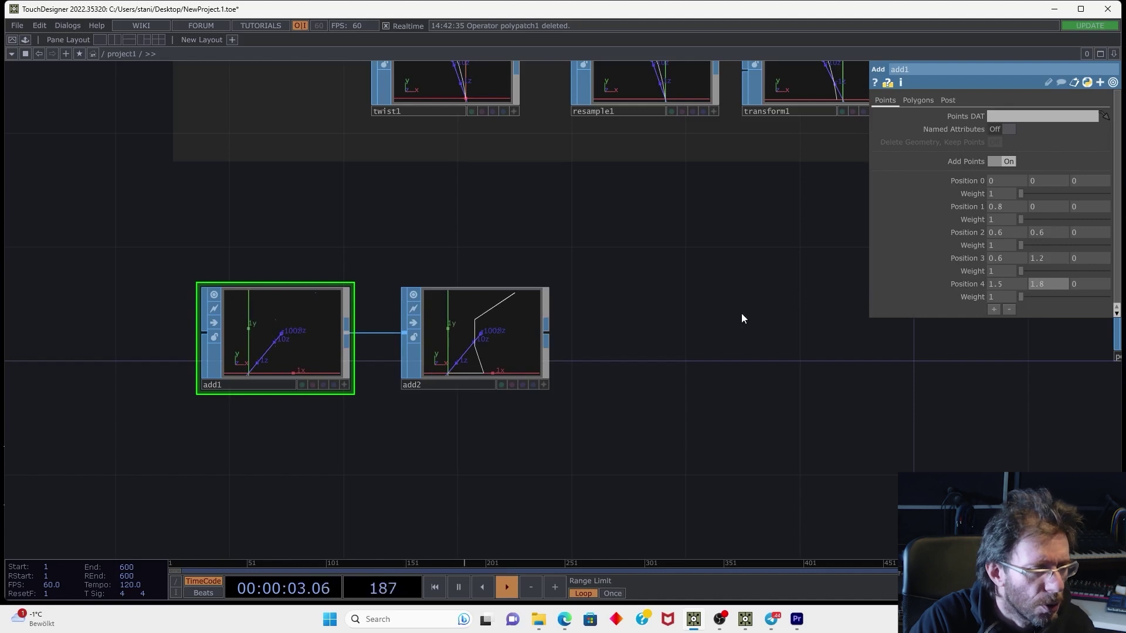
Connect the second Add SOP's output to the Polyspline SOP
left_click_drag(742, 314, 663, 350)
left_click_drag(562, 367, 456, 371)
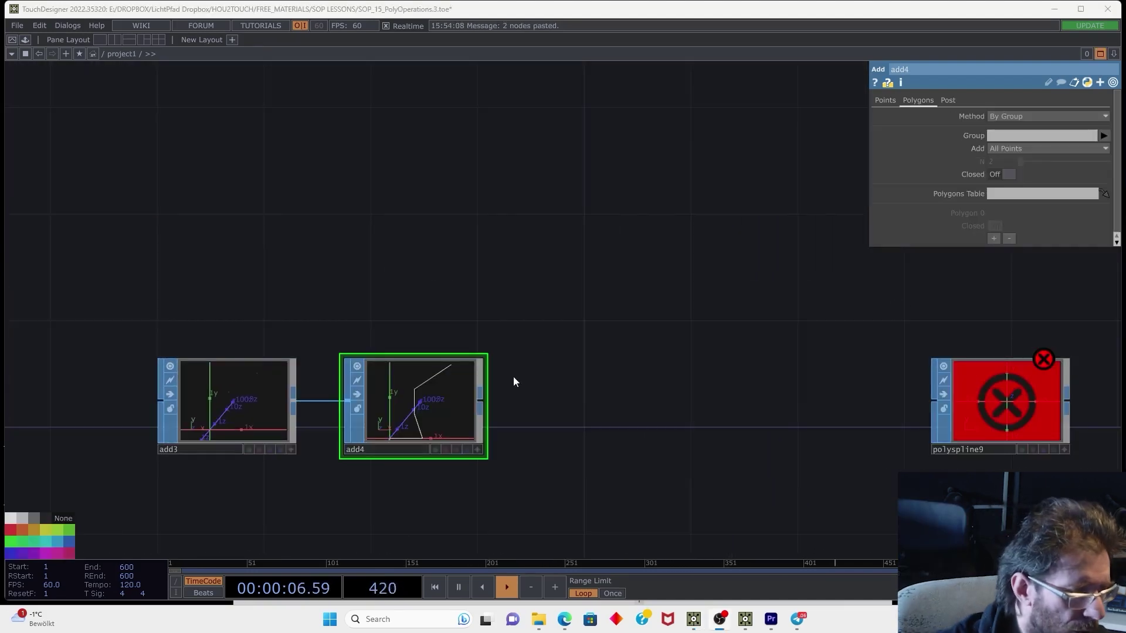
left_click_drag(482, 400, 912, 407)
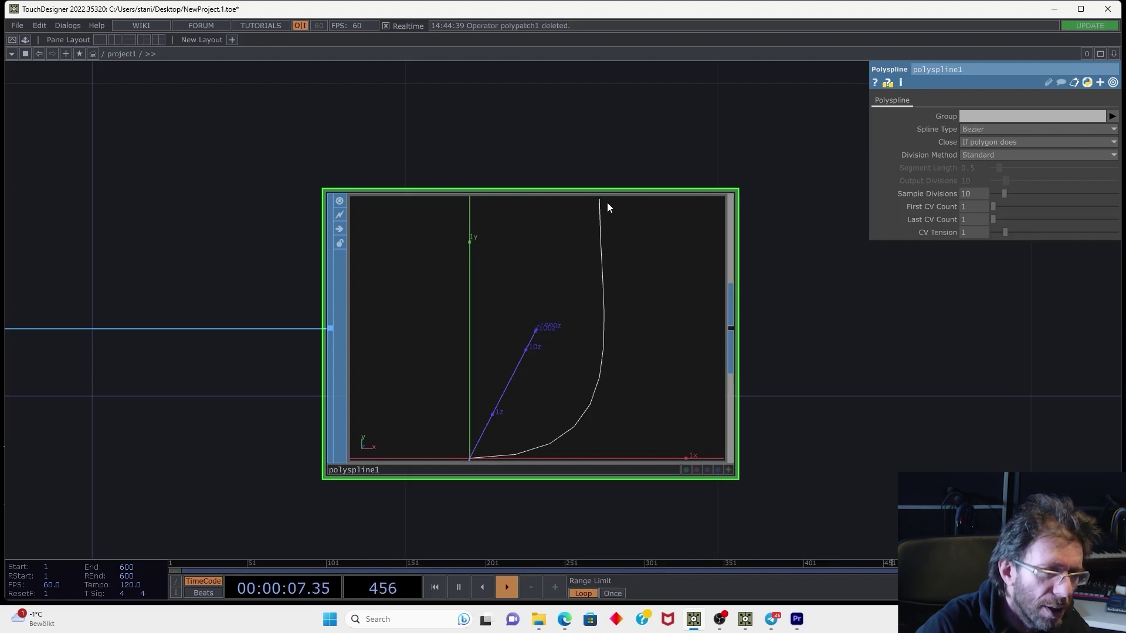
Try the Special Bezier, Special Smooth Bezier, Degree 2 Bezier and BSpline types on the Polyspline and compare the curves
left_click(978, 128)
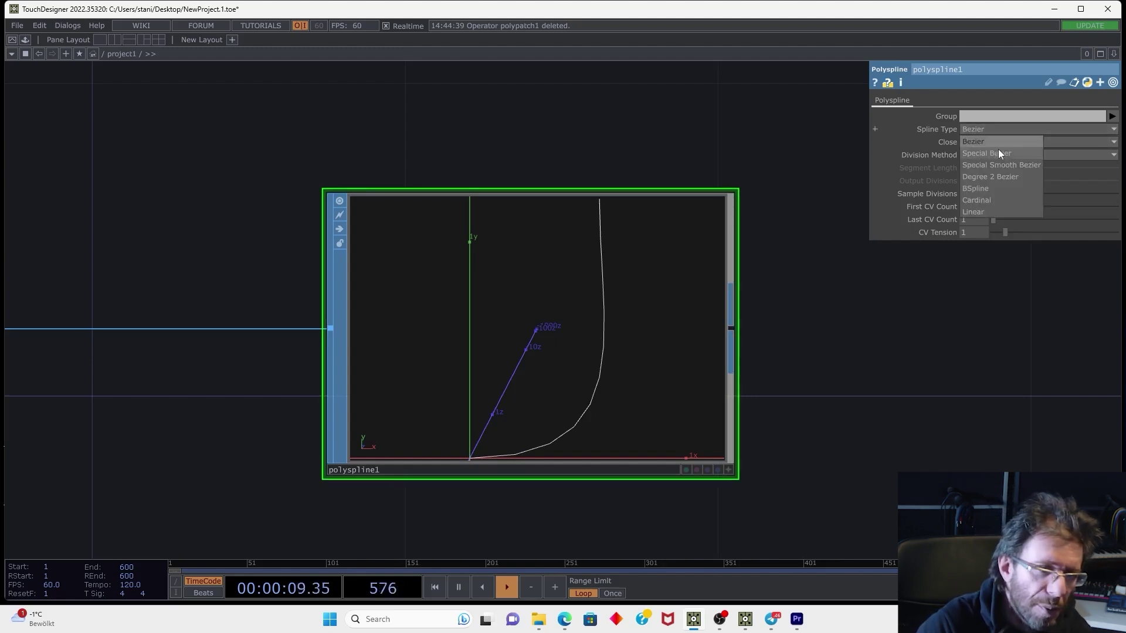
left_click(998, 151)
left_click(991, 130)
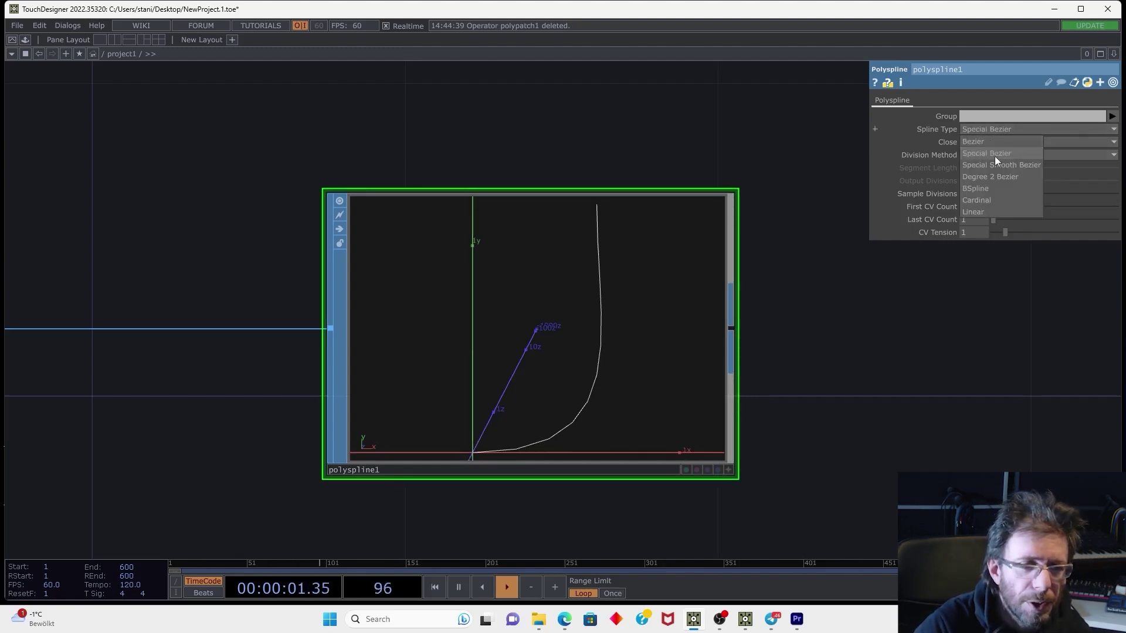
left_click(994, 162)
left_click(1004, 133)
left_click(998, 176)
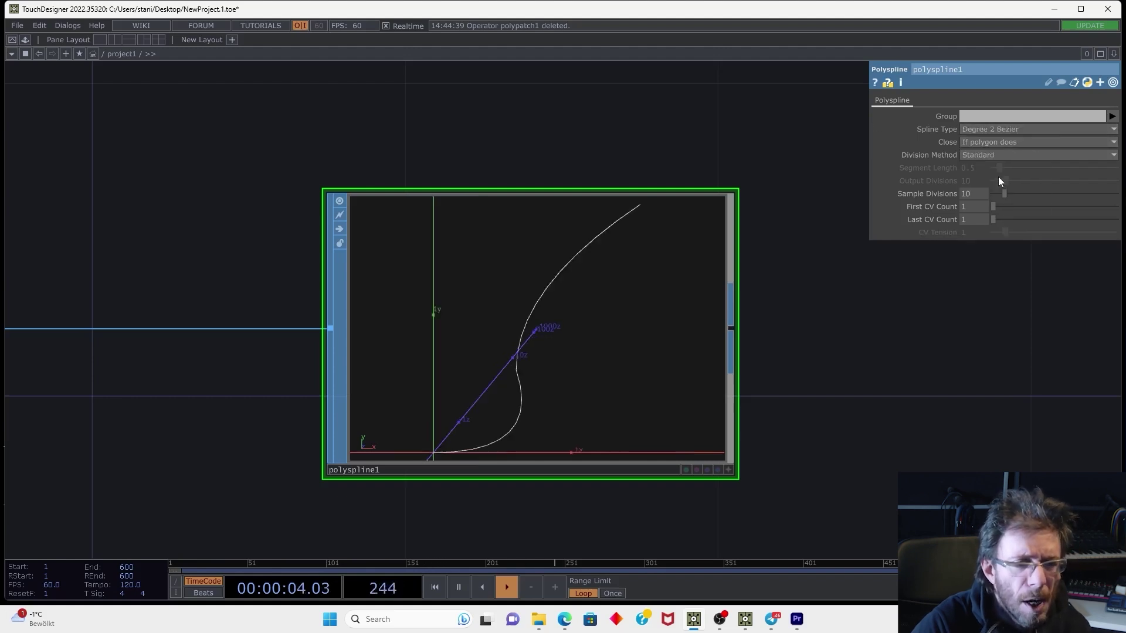
left_click(1001, 134)
left_click(990, 185)
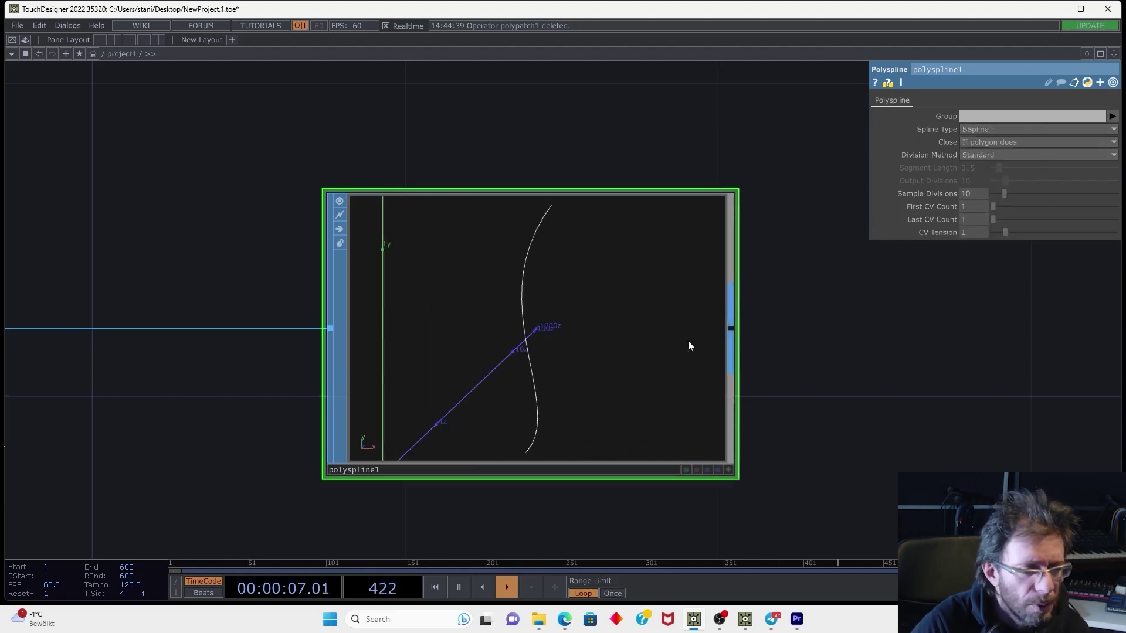
Set the Polyspline's Spline Type back to Bezier and its CV Tension to 1.29
scroll(666, 350, "down", 2)
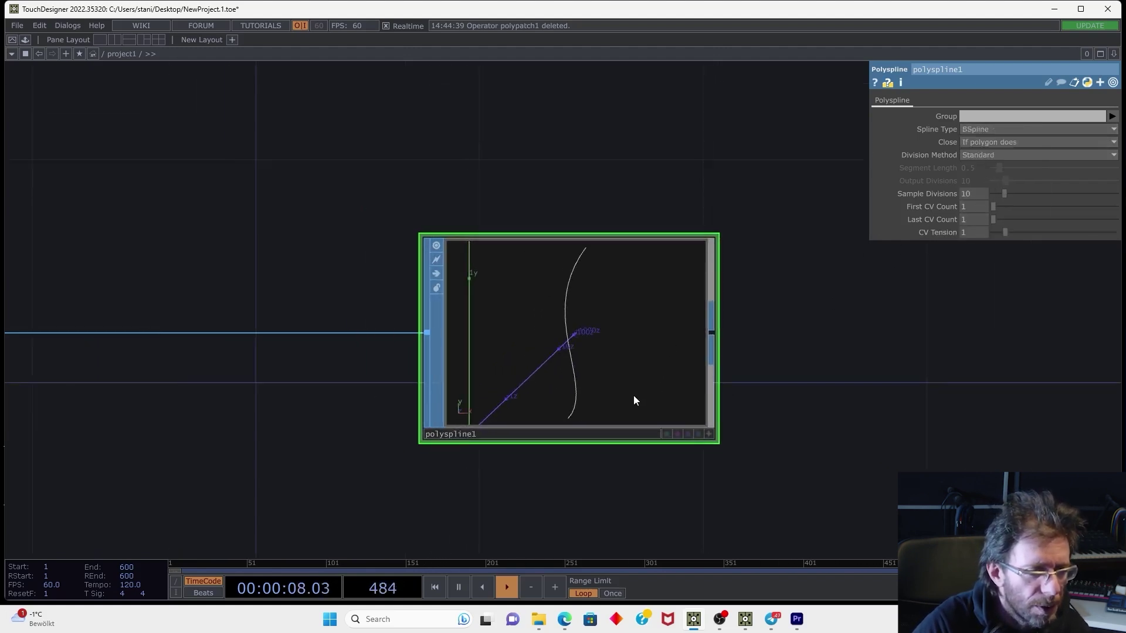
left_click(979, 129)
left_click(978, 142)
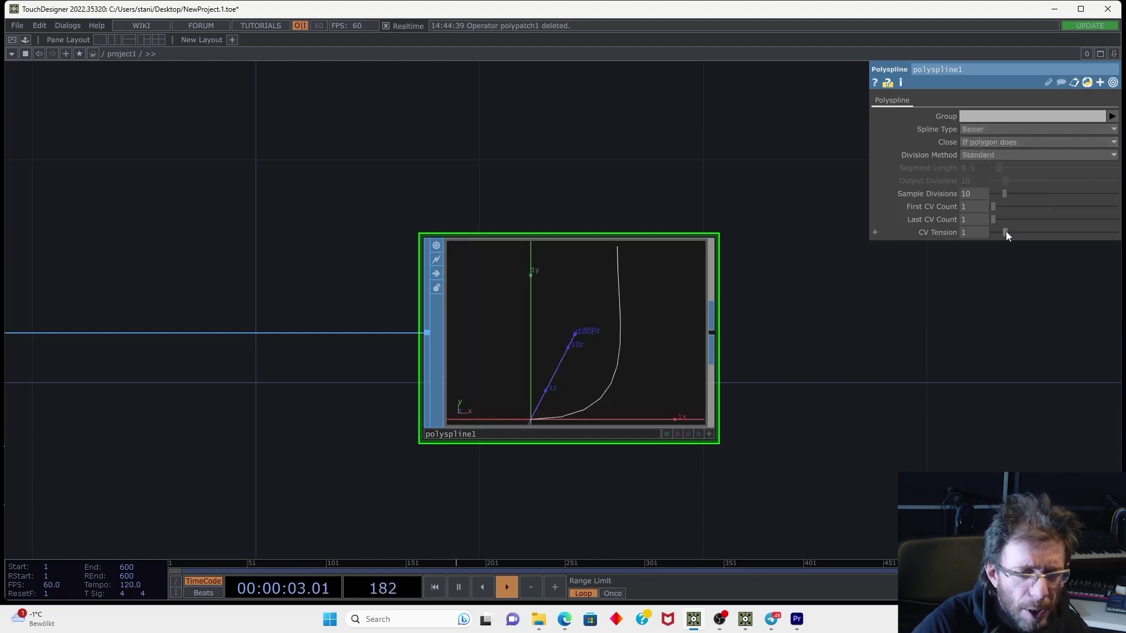
mouse_move(1006, 233)
left_mouse_down()
mouse_move(1025, 232)
mouse_move(999, 233)
mouse_move(1010, 234)
left_mouse_up()
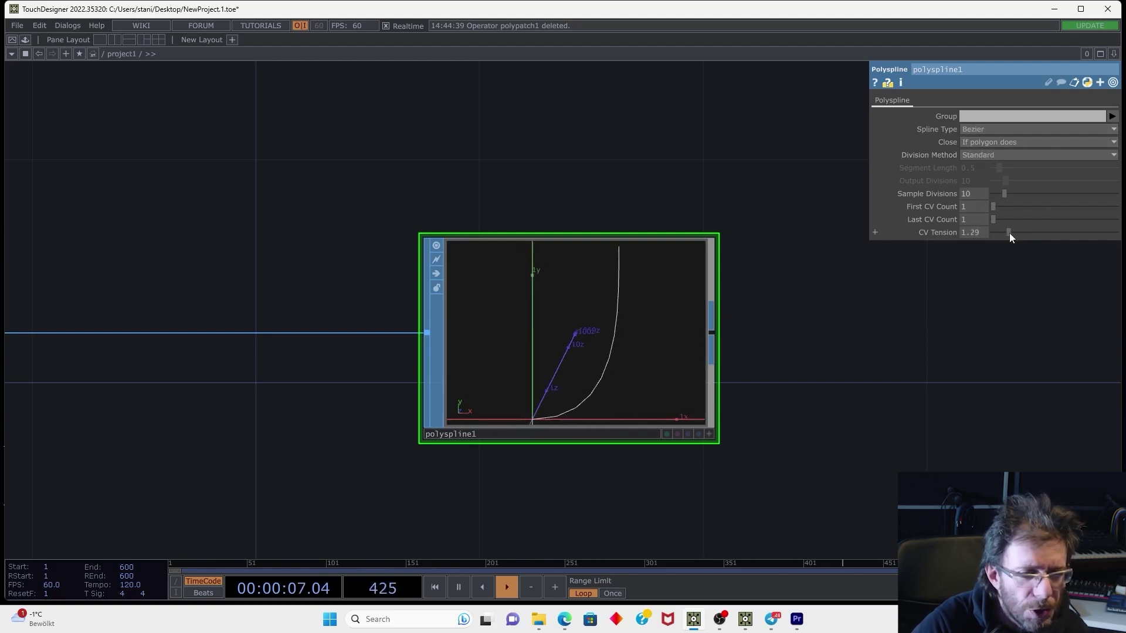
Set the Polyspline's Sample Divisions to 44 and Last CV Count to 2
left_click_drag(1008, 194, 1065, 207)
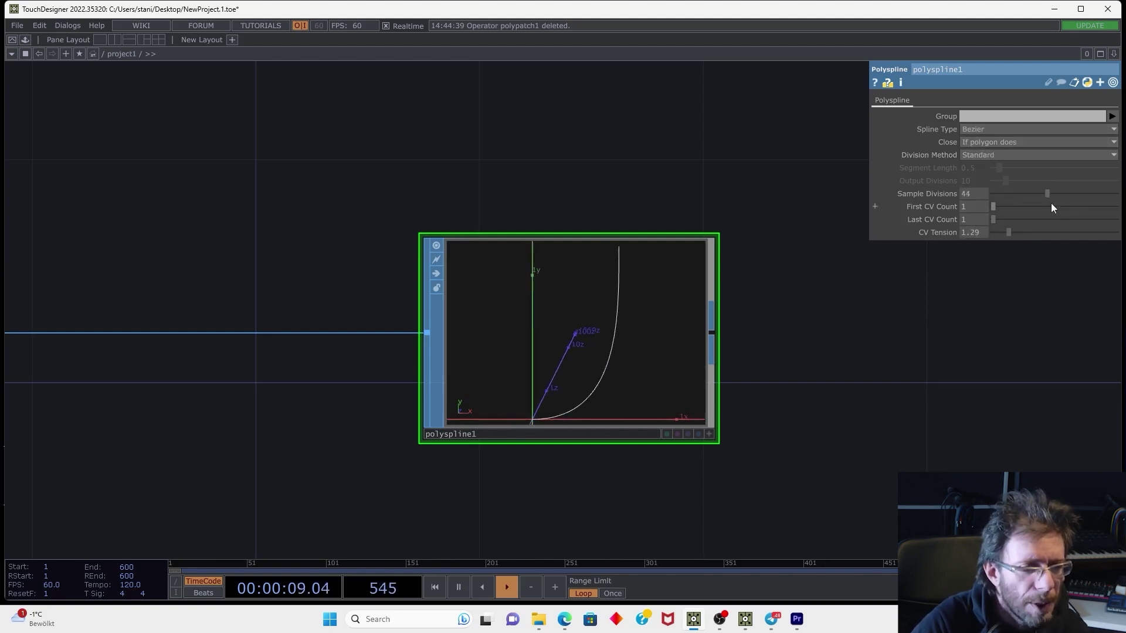
left_click_drag(996, 206, 1057, 222)
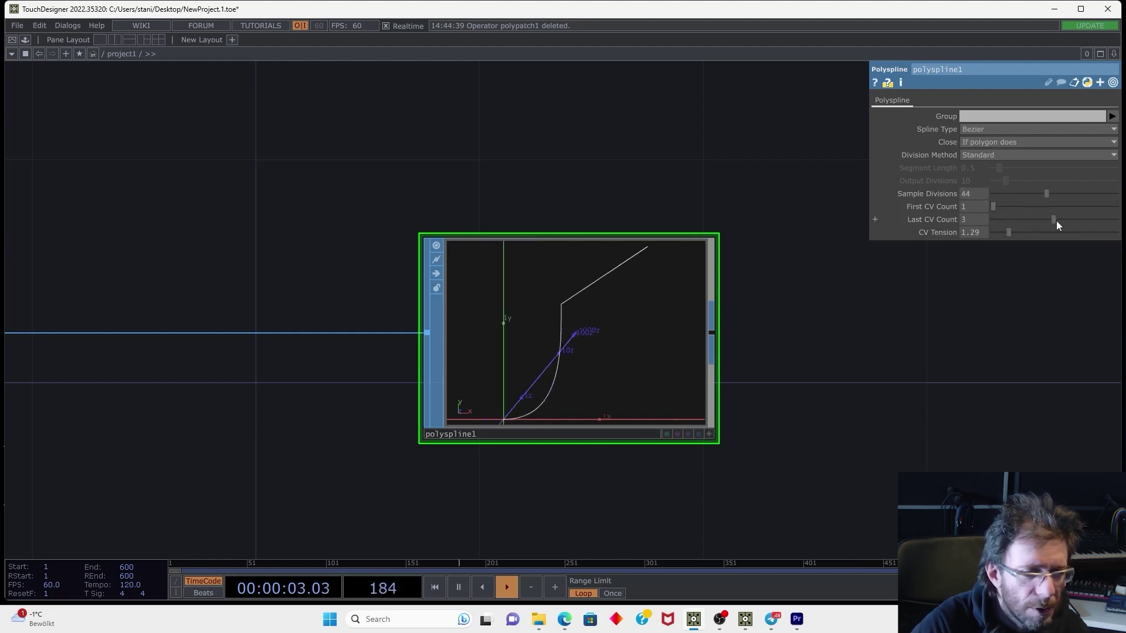
left_click_drag(1042, 220, 1024, 221)
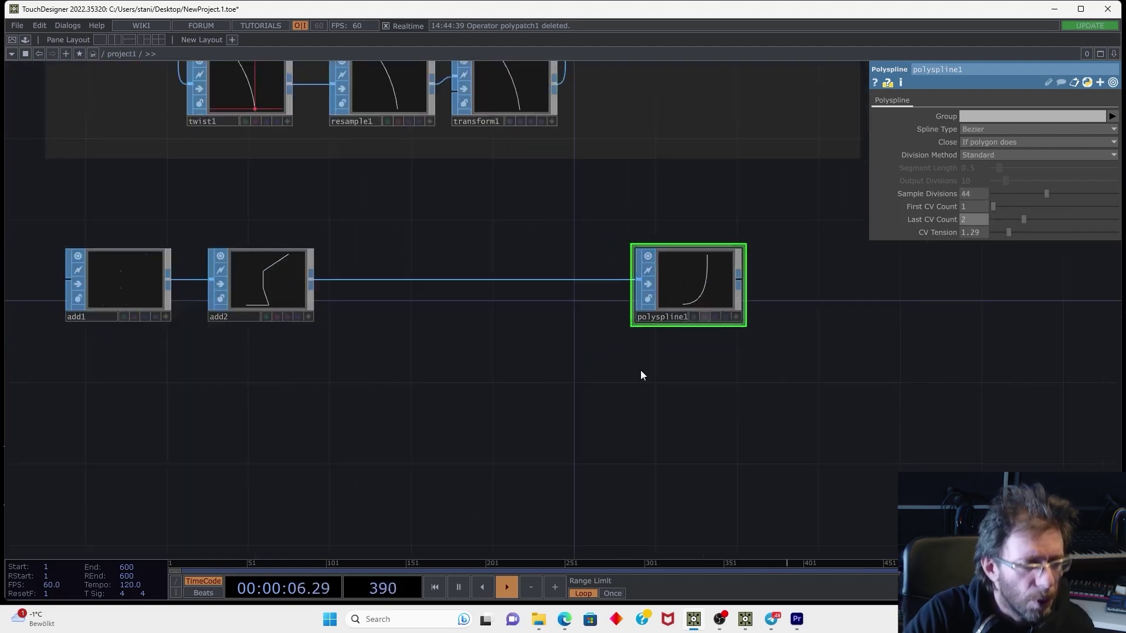
Select both Add nodes and the Polyspline node and move them together farther below the PolyLoft group
left_click_drag(528, 379, 595, 347)
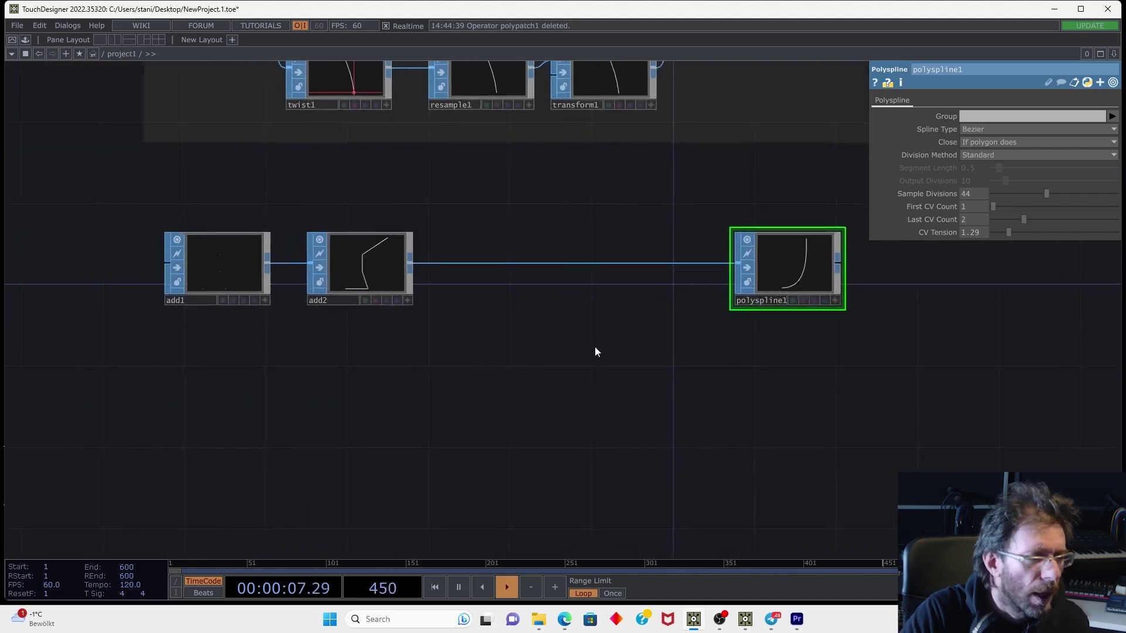
left_click_drag(508, 351, 495, 382)
right_click_drag(189, 414, 730, 278)
left_click_drag(752, 293, 795, 439)
left_click_drag(715, 304, 720, 255)
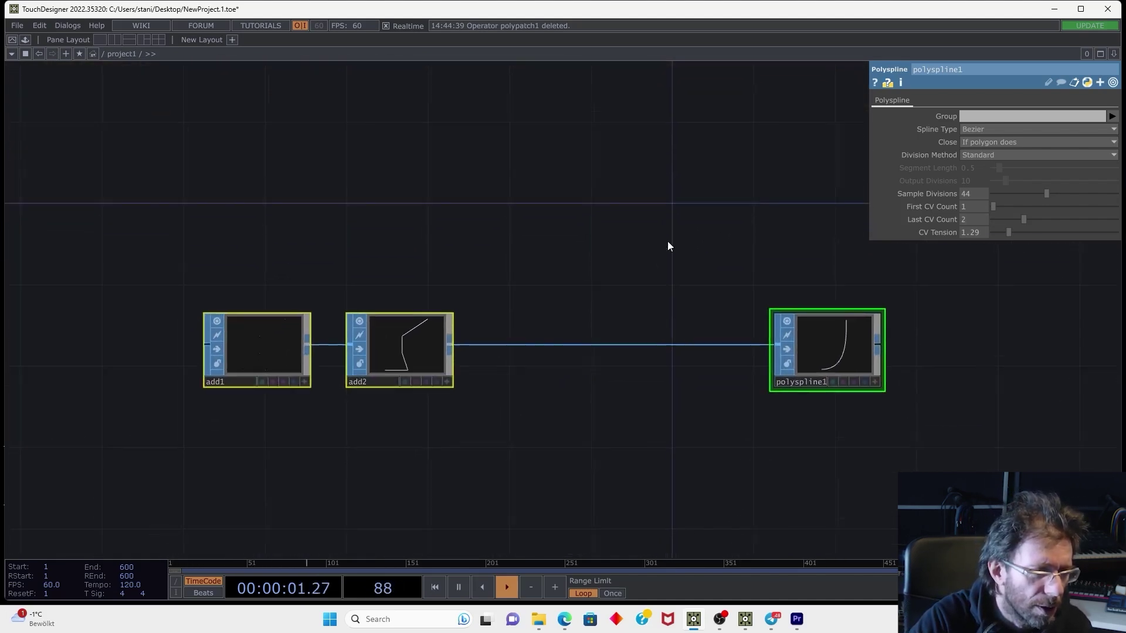
Place a Sphere SOP below the Add nodes, with Primitive Type set to Polygon and Frequency set to 1
key("Tab")
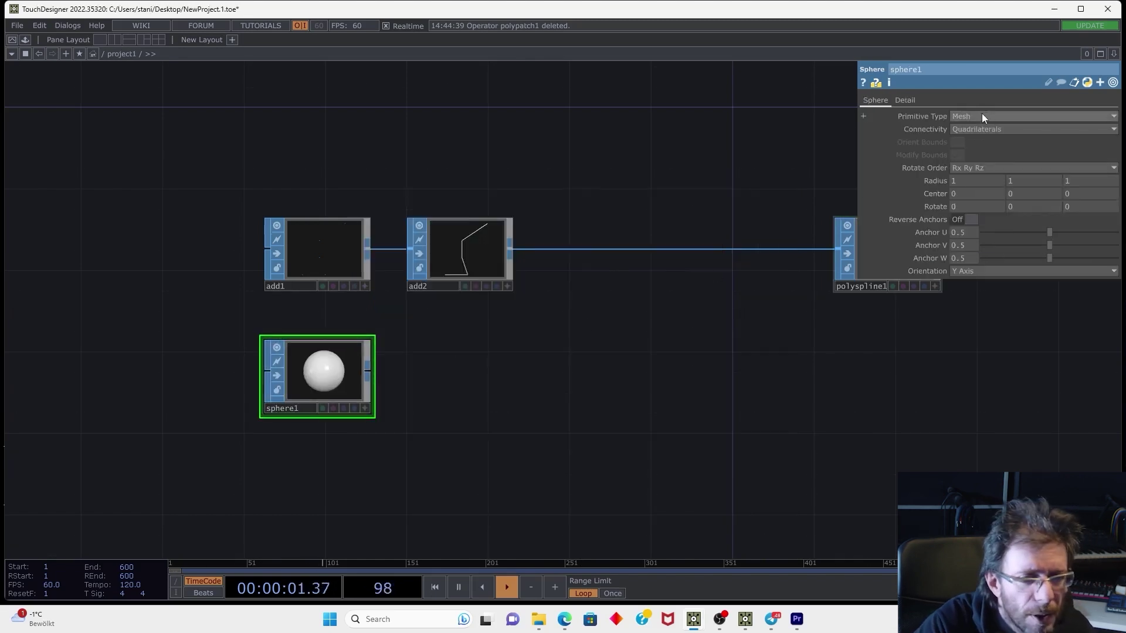
left_click(982, 114)
left_click(961, 132)
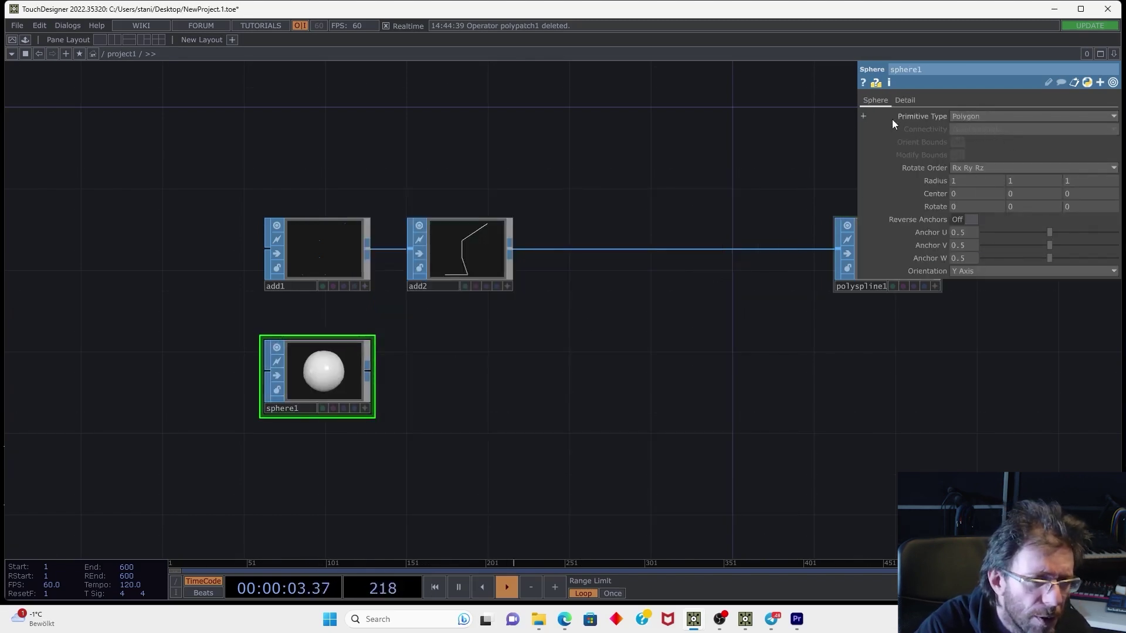
left_click(905, 100)
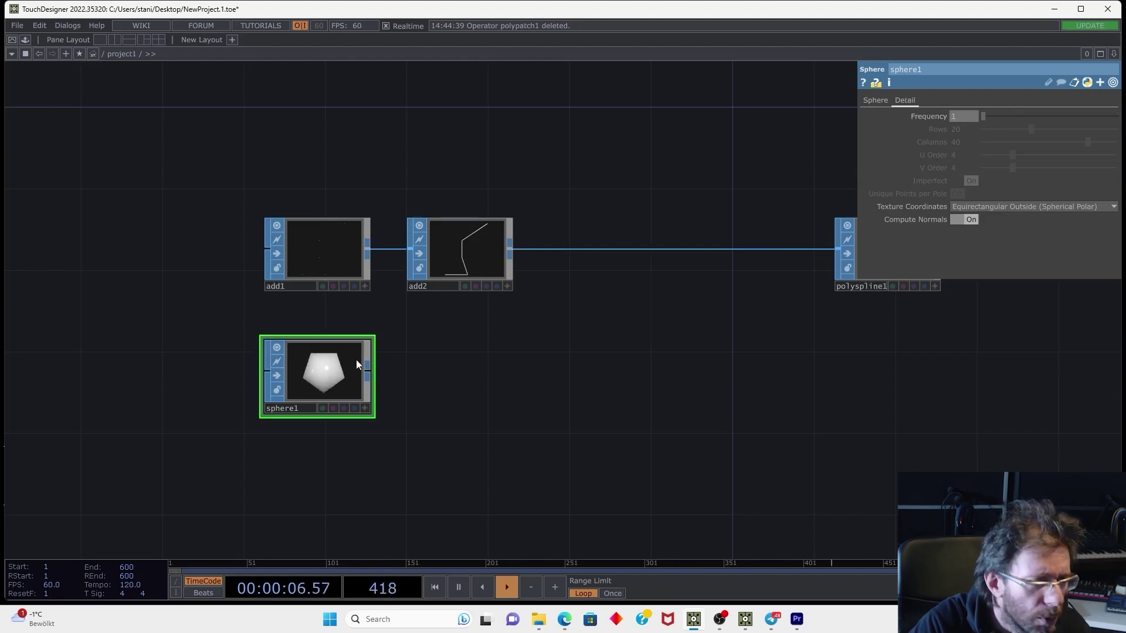
Append a Polyspline SOP to the polygon sphere and inspect its shape up close
scroll(390, 357, "up", 3)
key("Tab")
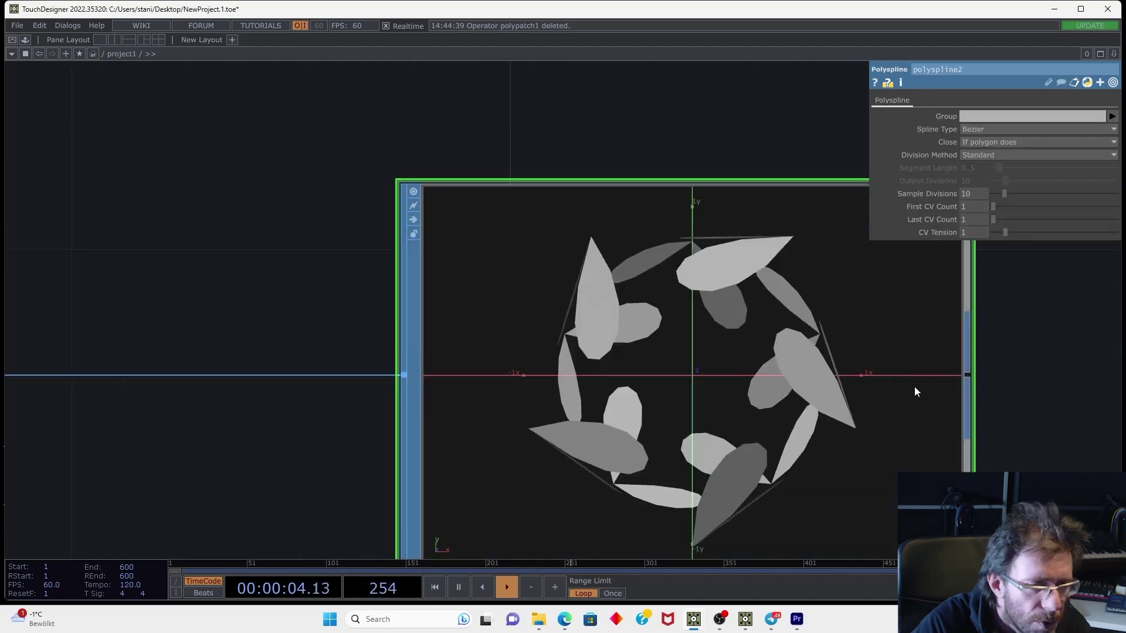
Inspect the sphere's Polyspline from different angles and set its Close option to On
left_click_drag(948, 429, 858, 349)
left_click(873, 491)
left_click_drag(829, 462, 643, 368)
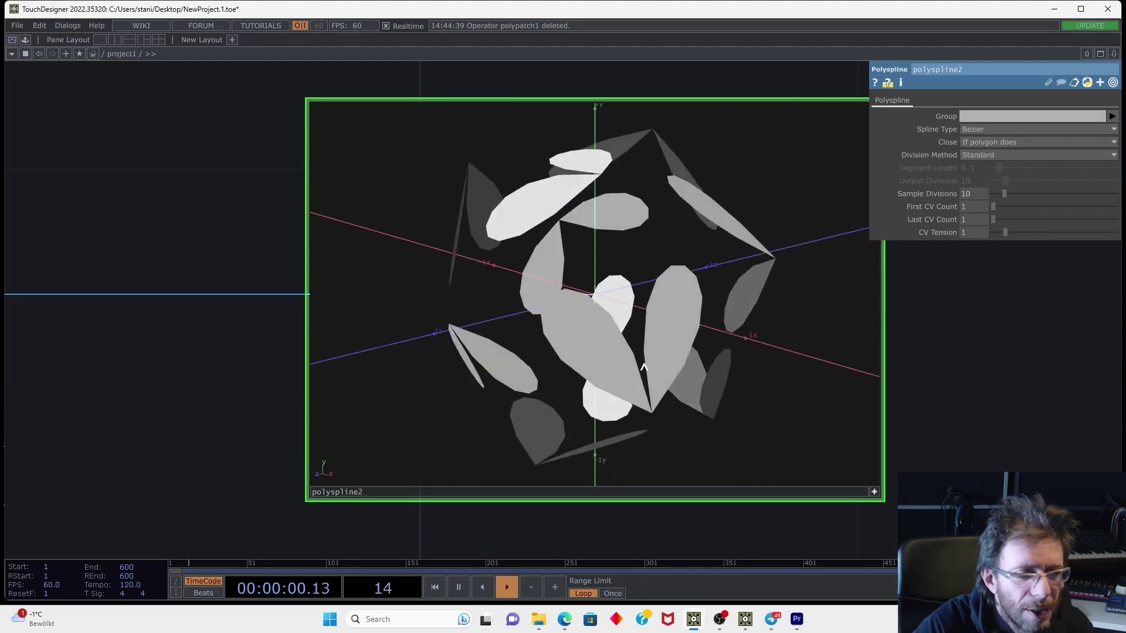
left_click(977, 141)
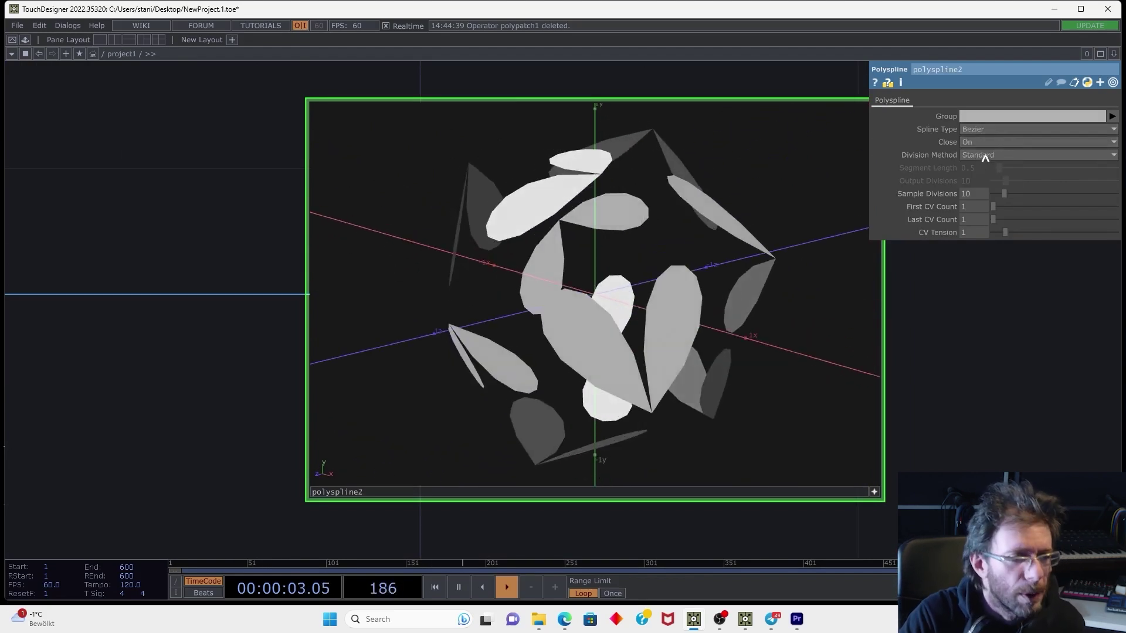
left_click(985, 152)
left_click(984, 142)
left_click(985, 166)
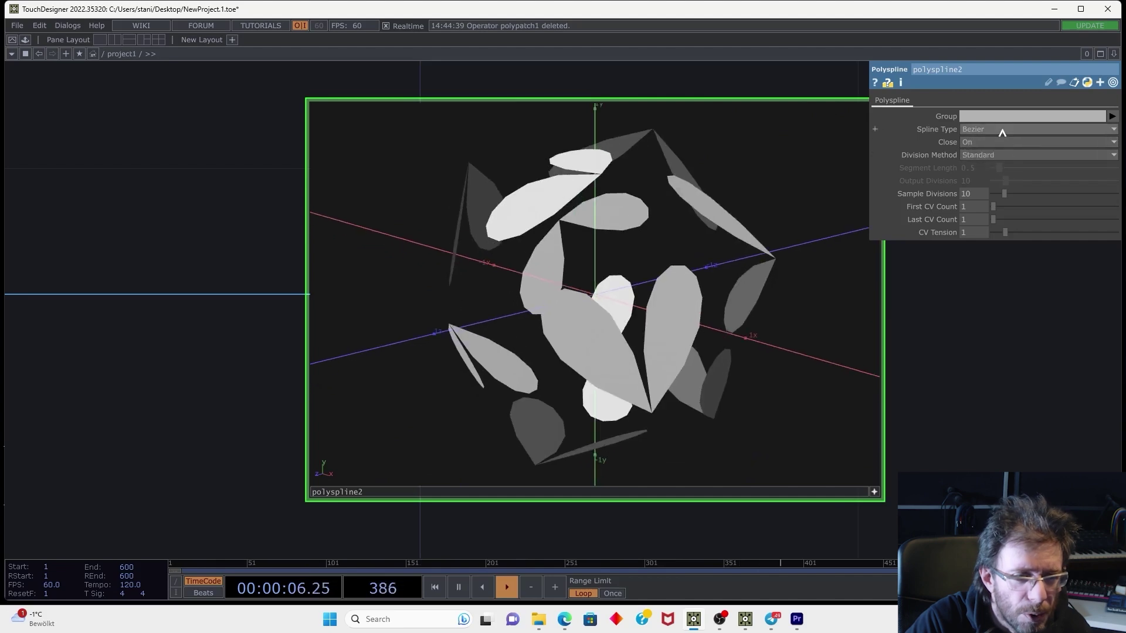
Compare the Special Bezier, Special Smooth Bezier and Degree 2 Bezier spline types on the sphere's Polyspline, and finish with BSpline
left_click(995, 156)
left_click(995, 169)
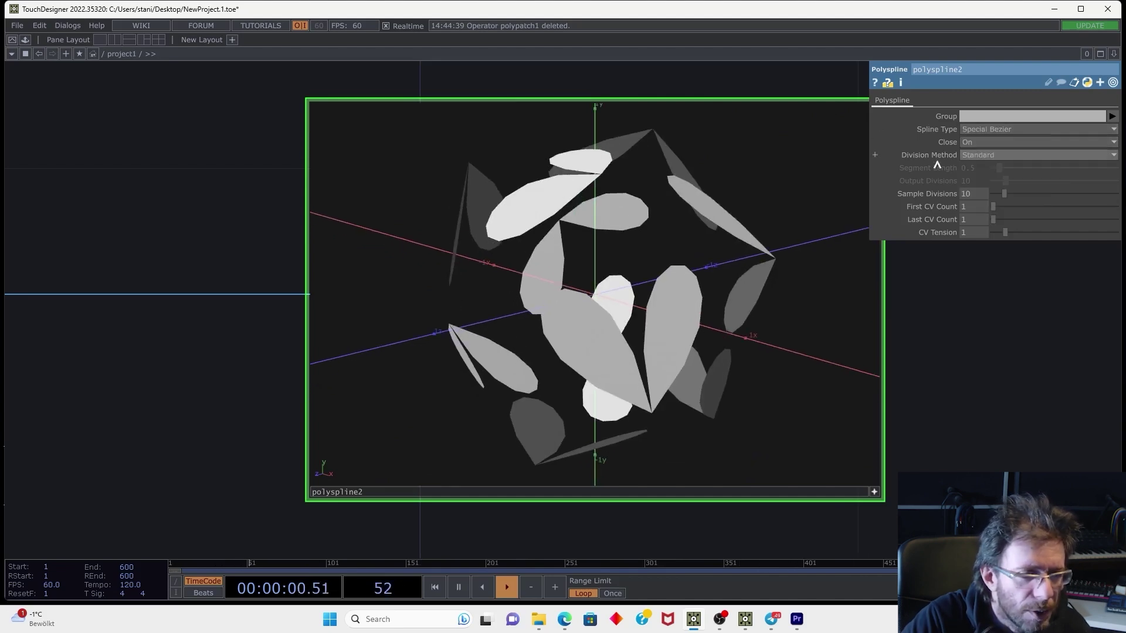
left_click(997, 129)
left_click(985, 166)
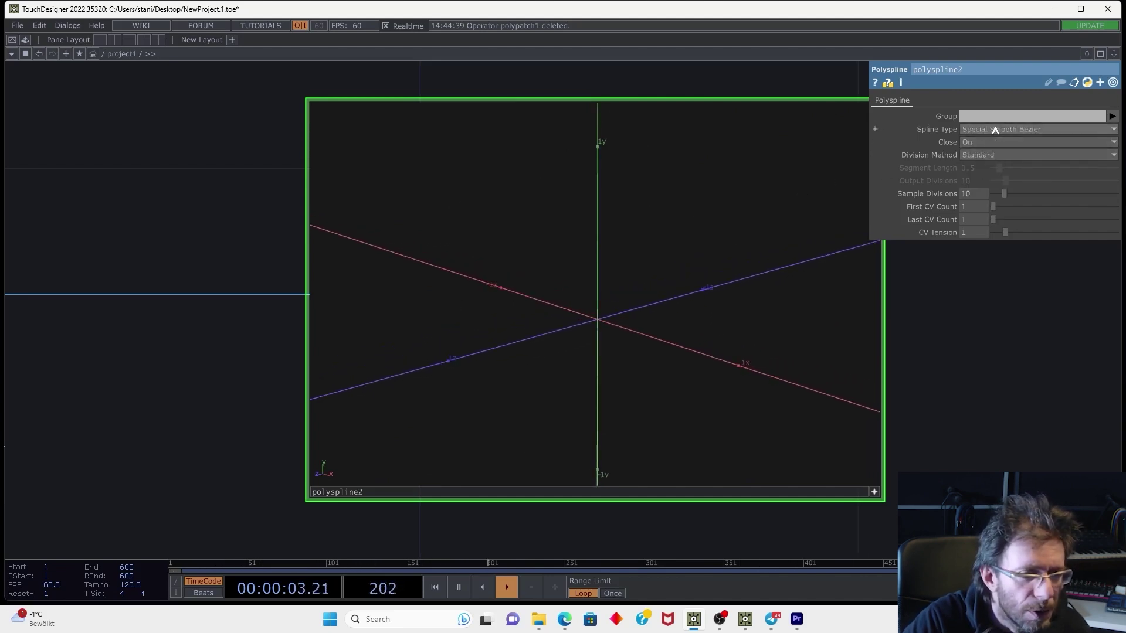
left_click(997, 129)
left_click(991, 177)
left_click(997, 129)
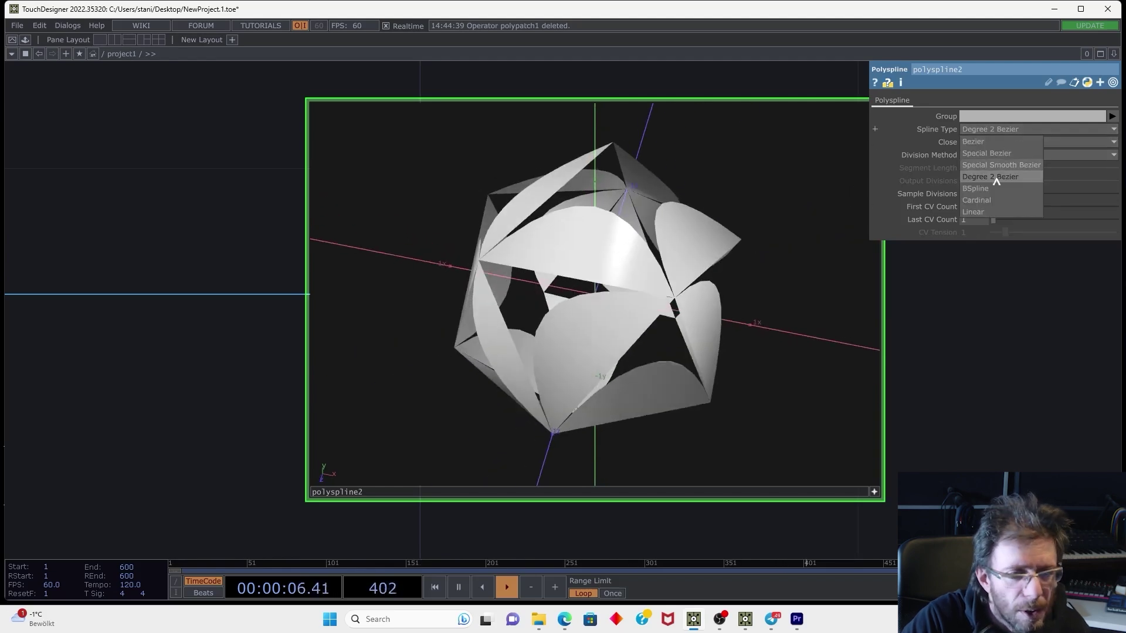
left_click(998, 190)
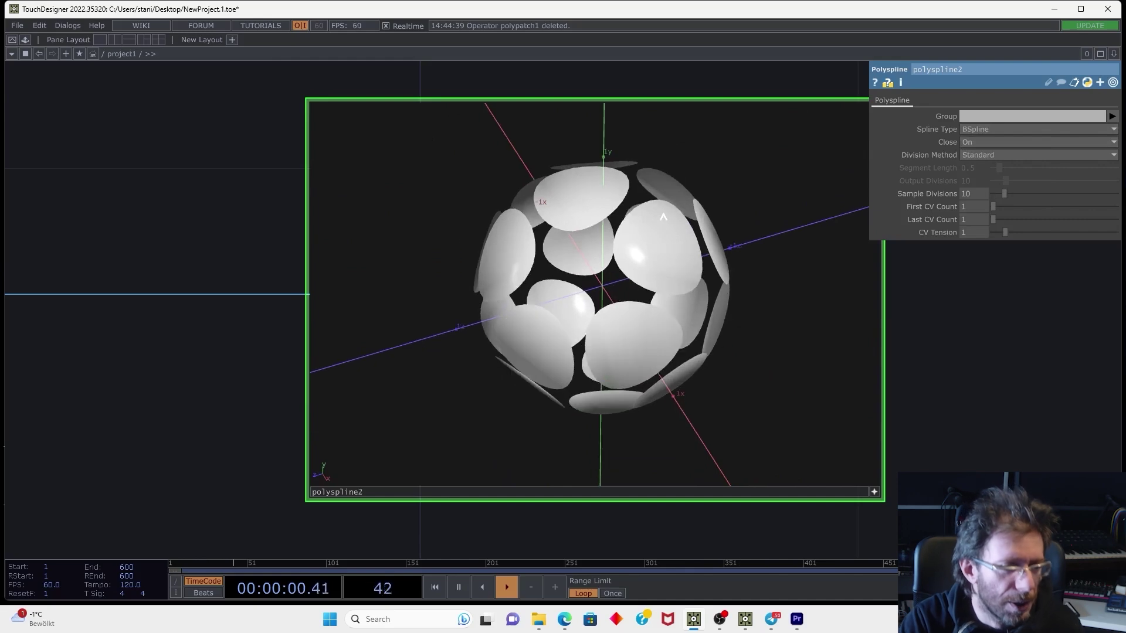
Move the sphere's Polyspline node farther away from the Sphere node
scroll(877, 379, "down", 5)
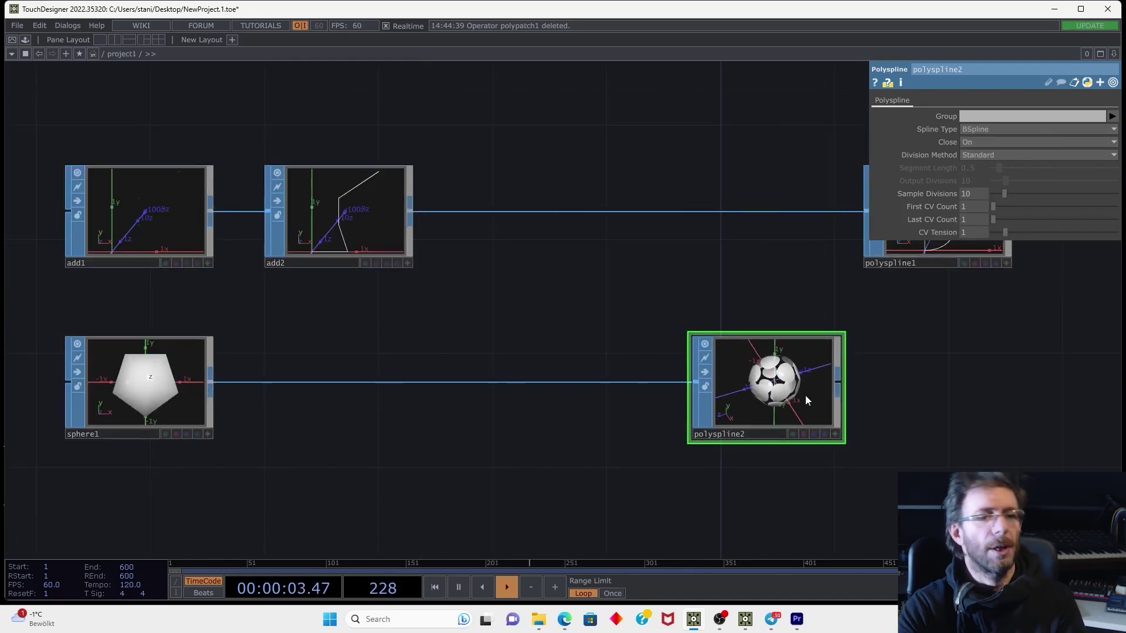
left_click_drag(805, 395, 979, 395)
left_click_drag(392, 485, 487, 407)
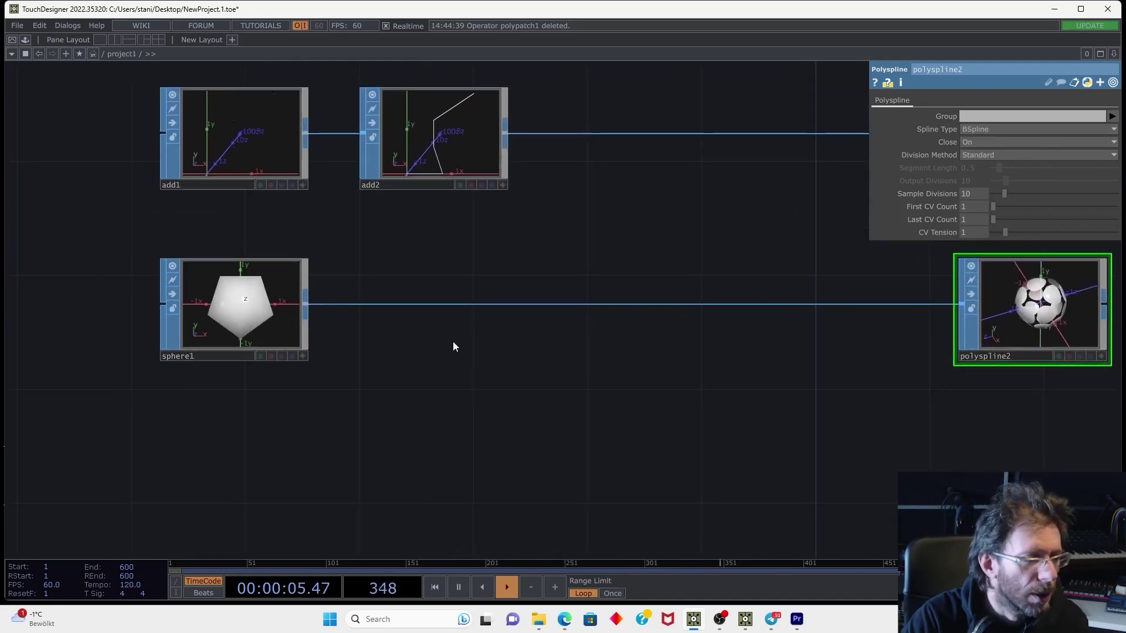
Place a Rectangle SOP below the sphere and append a Polyspline SOP to it, beneath the sphere's Polyspline
key("Tab")
type("r")
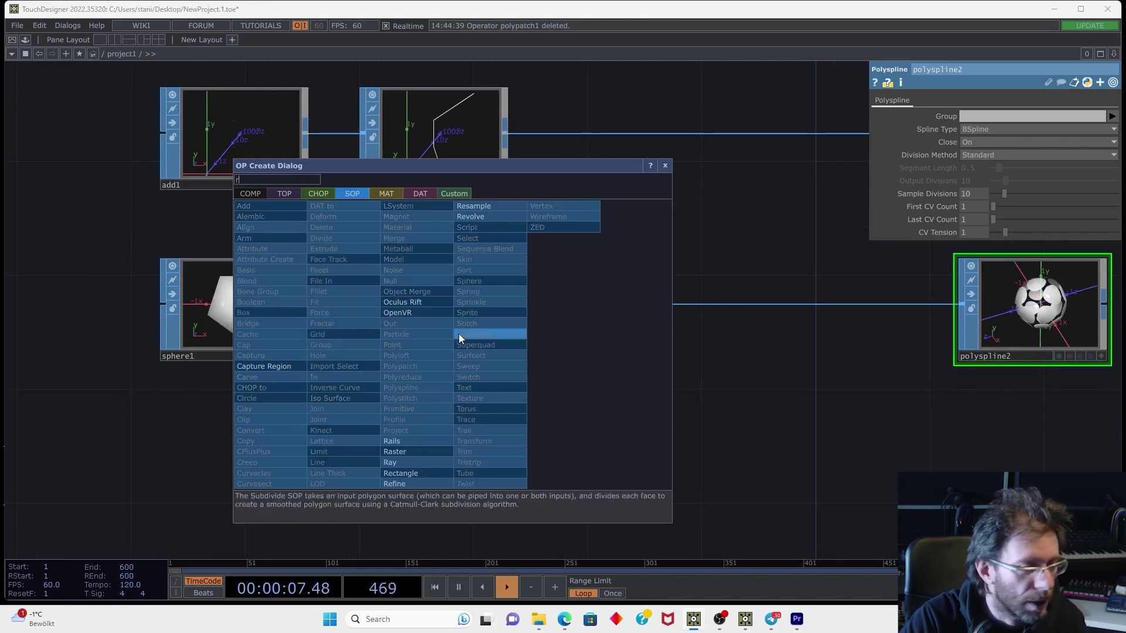
left_click(403, 472)
left_click(223, 447)
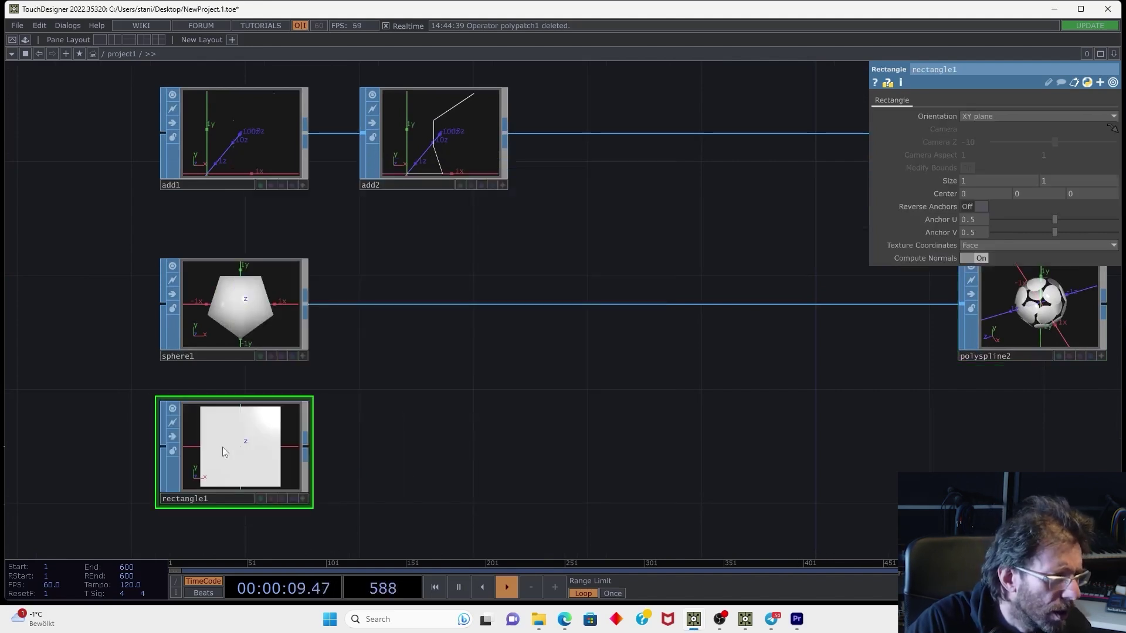
key("Tab")
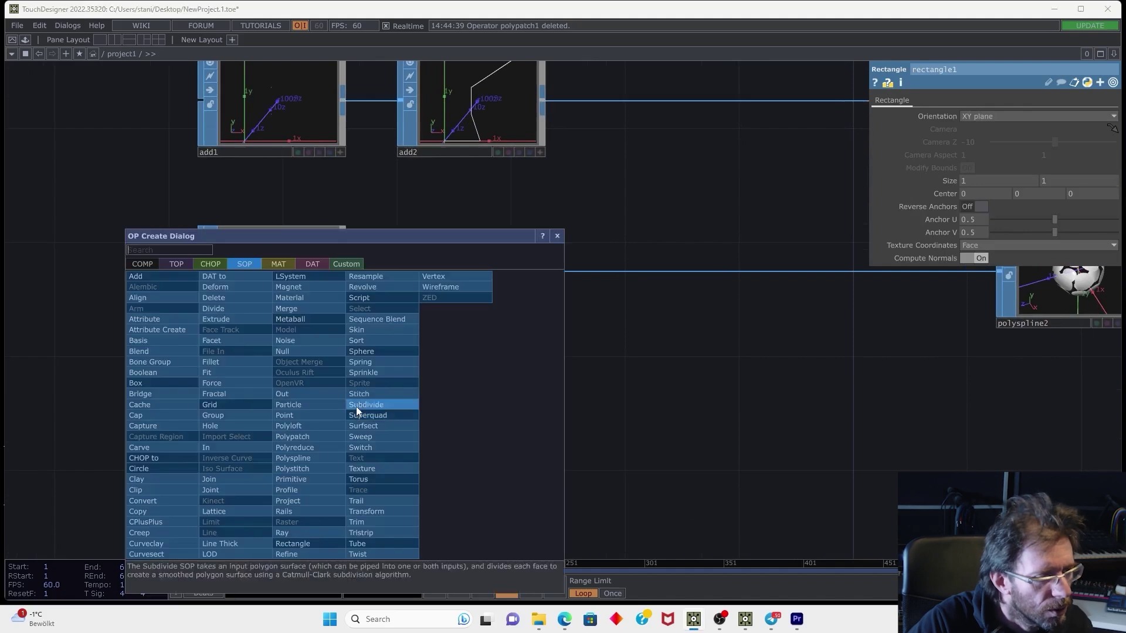
left_click(311, 459)
left_click(1033, 427)
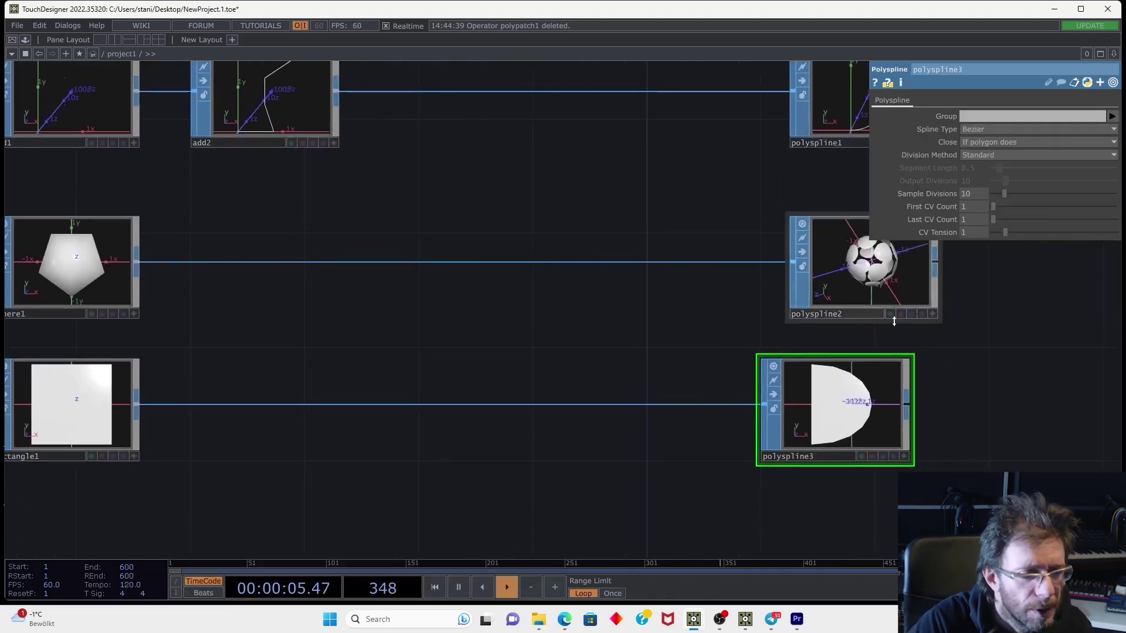
Duplicate the rectangle's Polyspline and set the copy's Spline Type to Special Smooth Bezier
left_click_drag(928, 333, 906, 290)
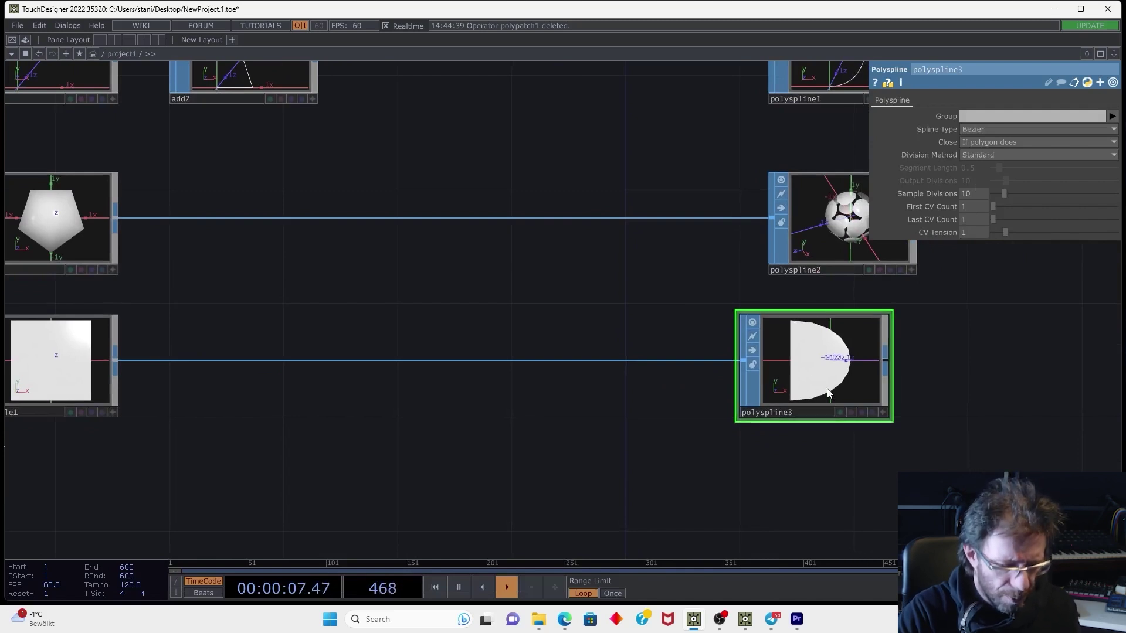
key("ctrl+c")
key("ctrl+v")
left_click(991, 131)
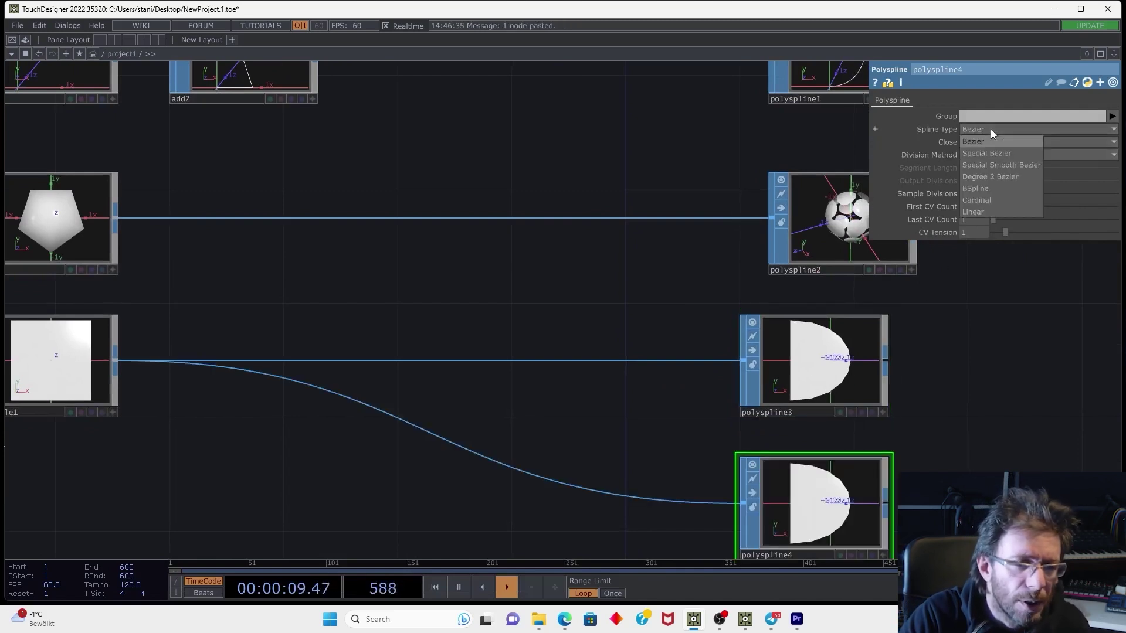
left_click(983, 153)
left_click(982, 131)
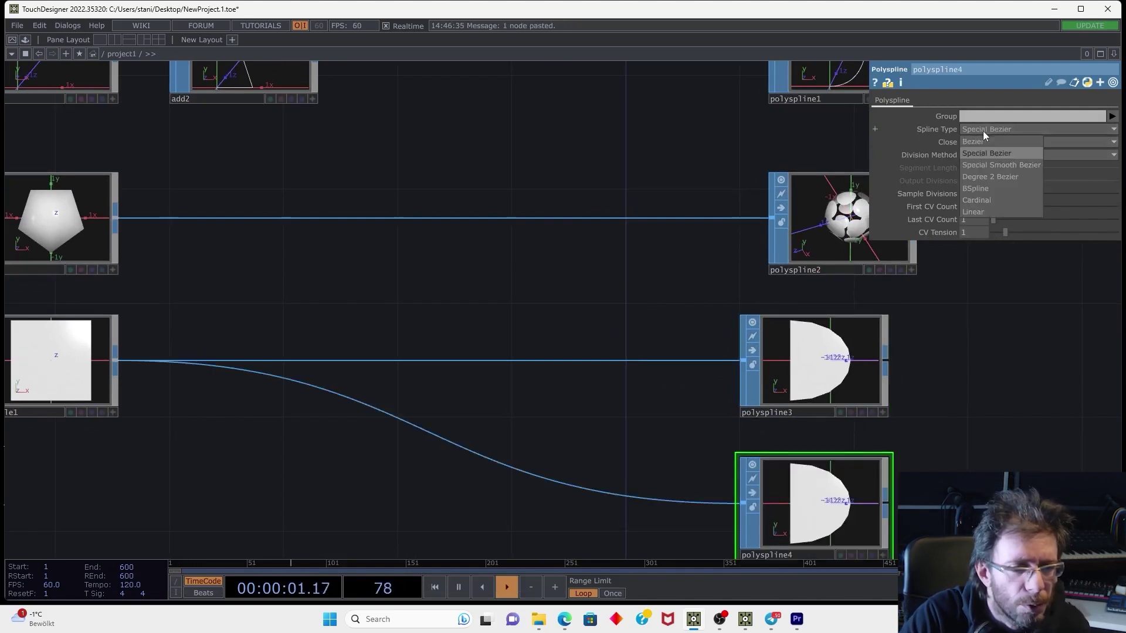
left_click(976, 167)
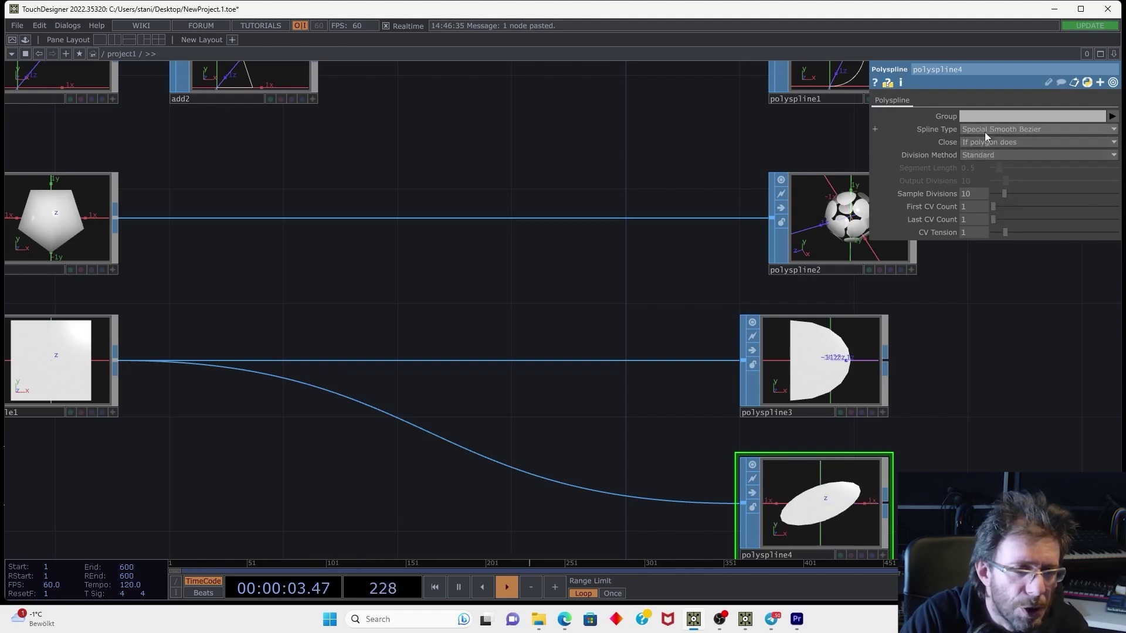
Duplicate the Special Smooth Bezier Polyspline and set the new copy's Spline Type to Degree 2 Bezier
left_click_drag(931, 433, 921, 361)
key("ctrl+c")
key("ctrl+v")
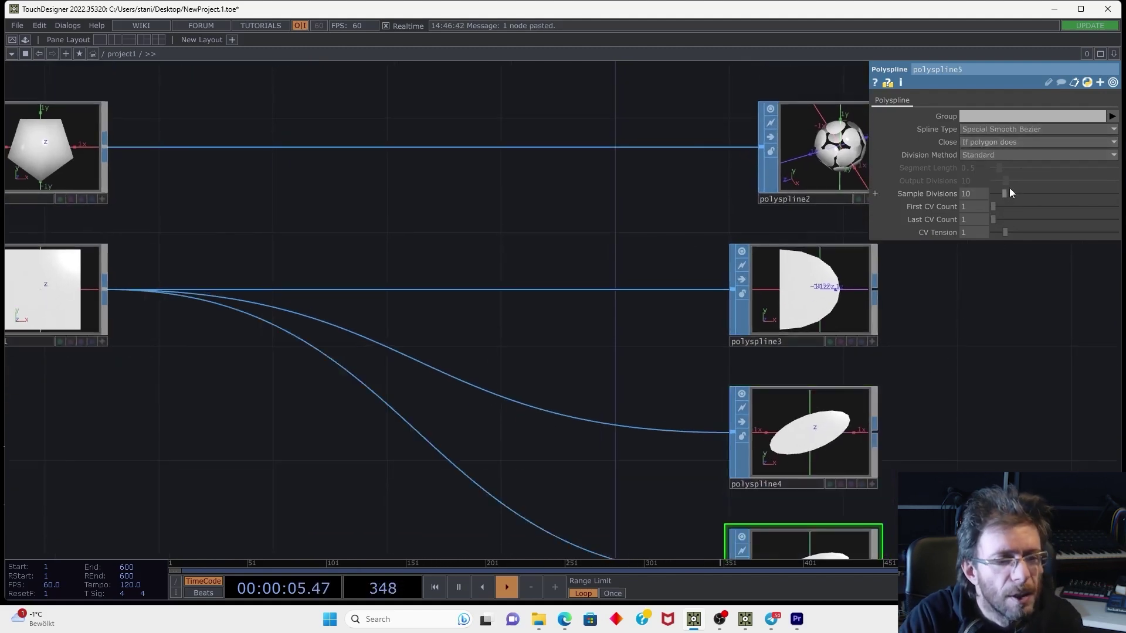
left_click(1036, 129)
left_click(995, 178)
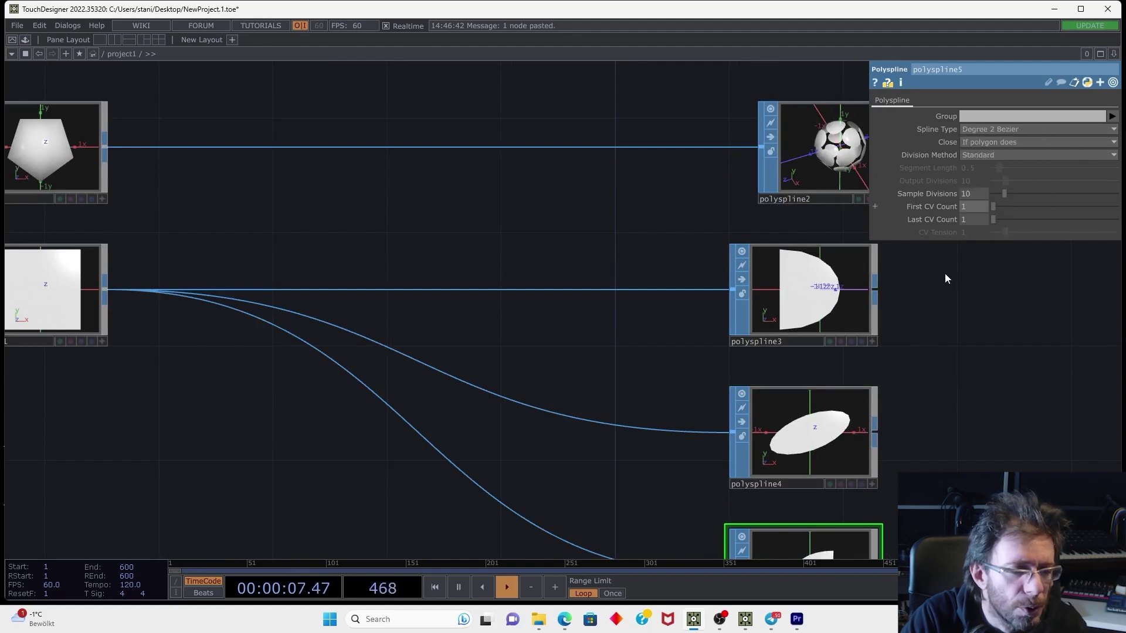
Add another Polyspline copy below the Degree 2 Bezier one and set its Spline Type to BSpline
scroll(915, 274, "down", 5)
key("ctrl+v")
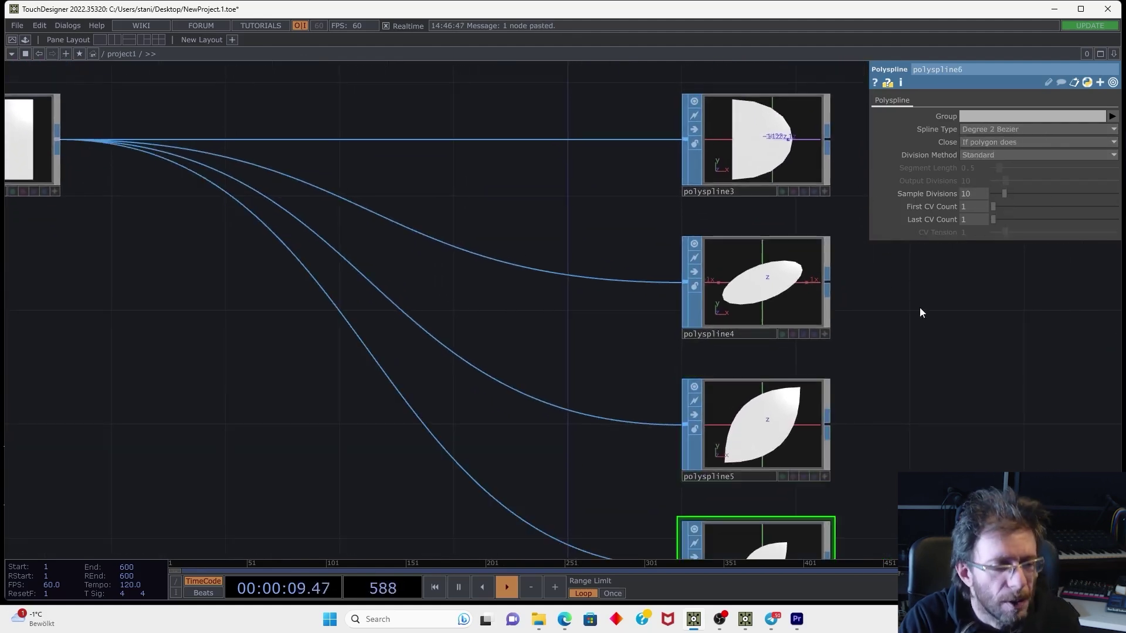
scroll(919, 307, "down", 3)
left_click(1006, 130)
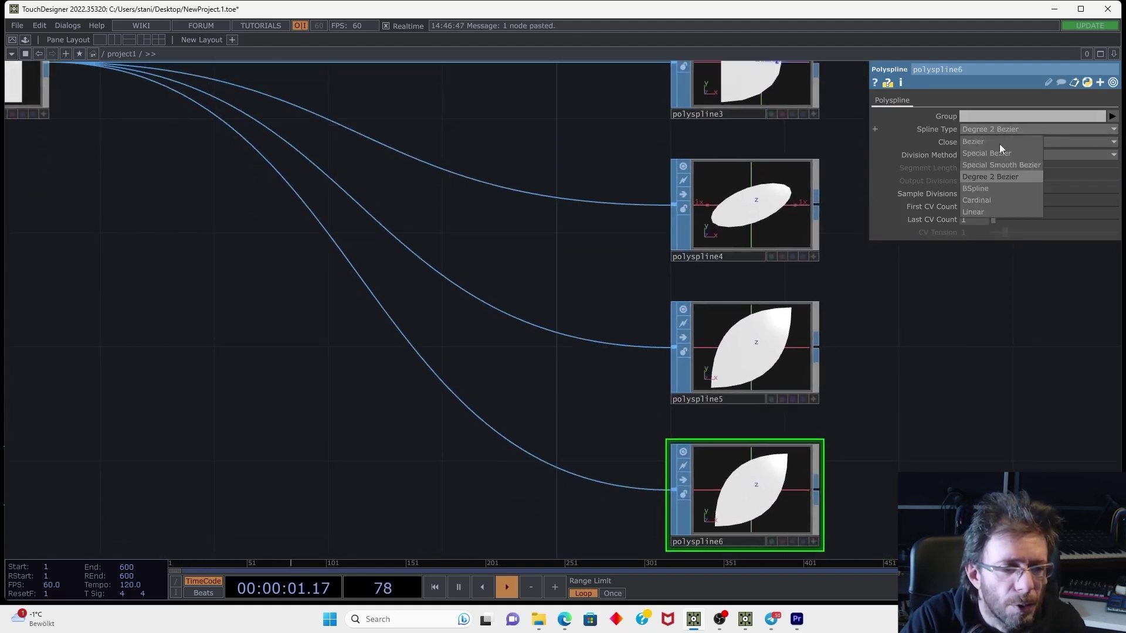
left_click(979, 189)
Add one more Polyspline copy below the BSpline one and set its Spline Type to Cardinal
scroll(916, 272, "down", 3)
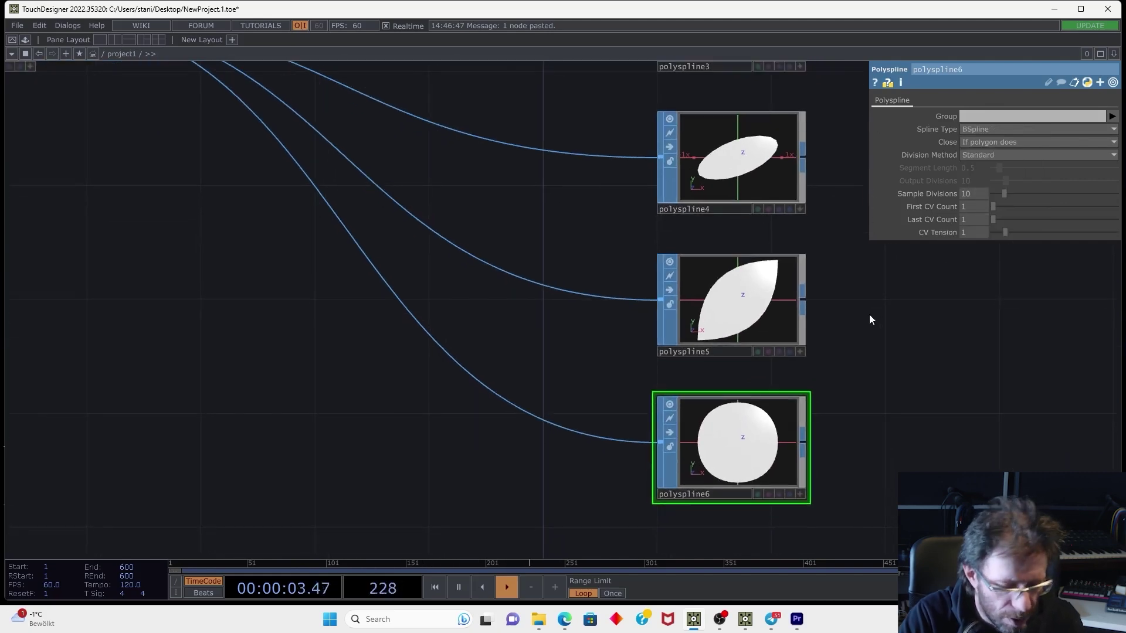
key("ctrl+v")
left_click(1000, 130)
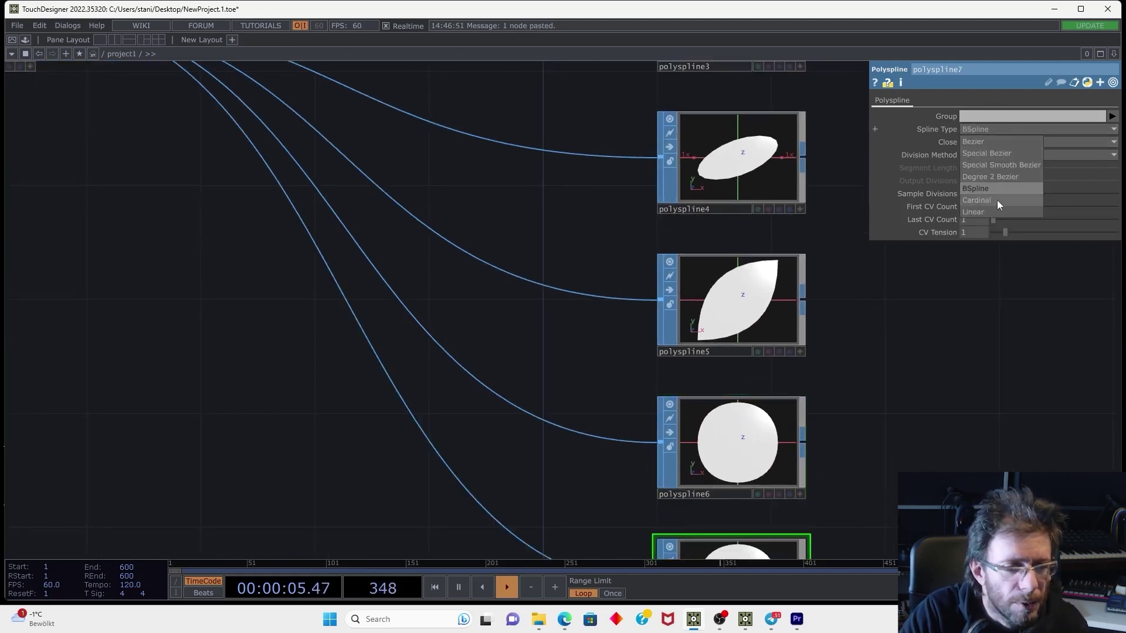
left_click(976, 200)
scroll(839, 455, "down", 6)
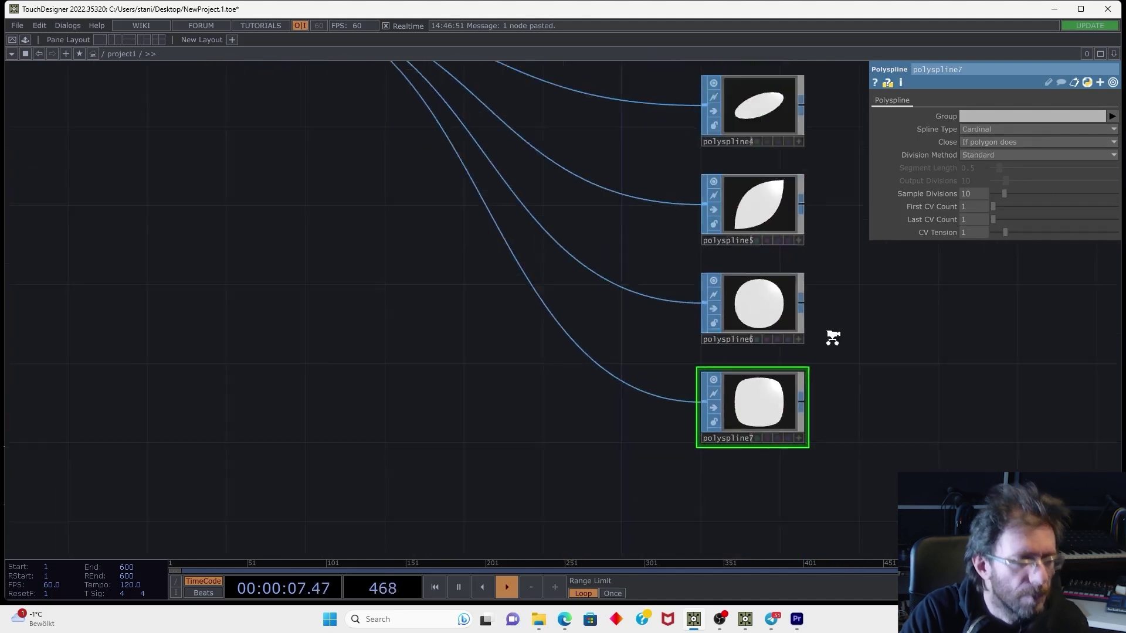
left_click_drag(391, 175, 381, 345)
left_click_drag(605, 330, 587, 329)
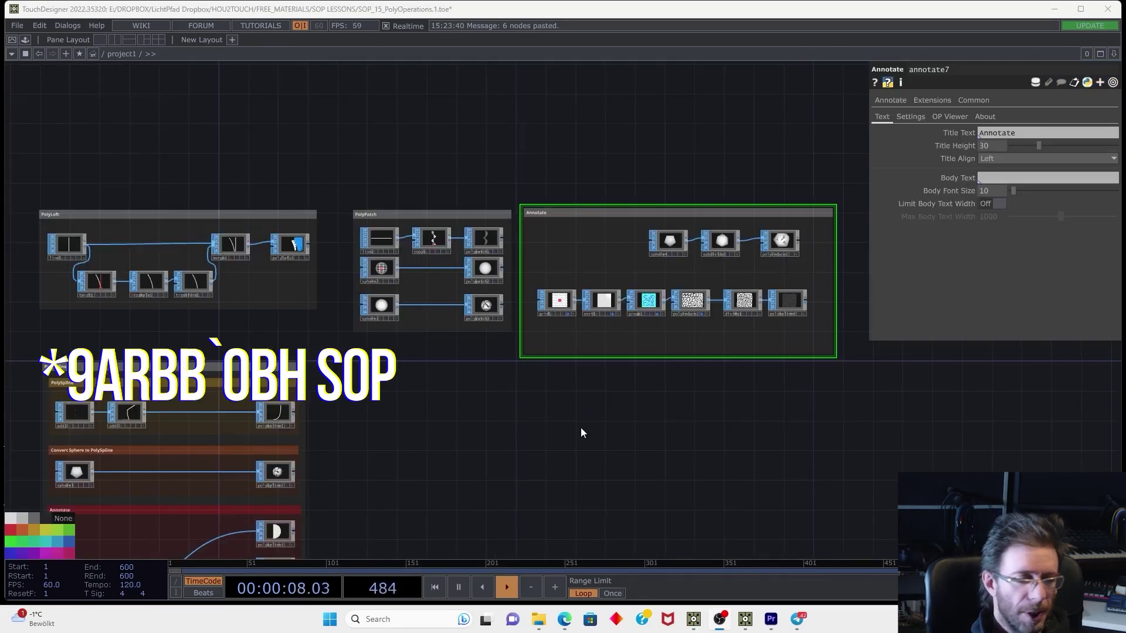
Place a Polystitch SOP in the empty area beside the PolySpline group
left_click_drag(540, 446, 520, 284)
key("Tab")
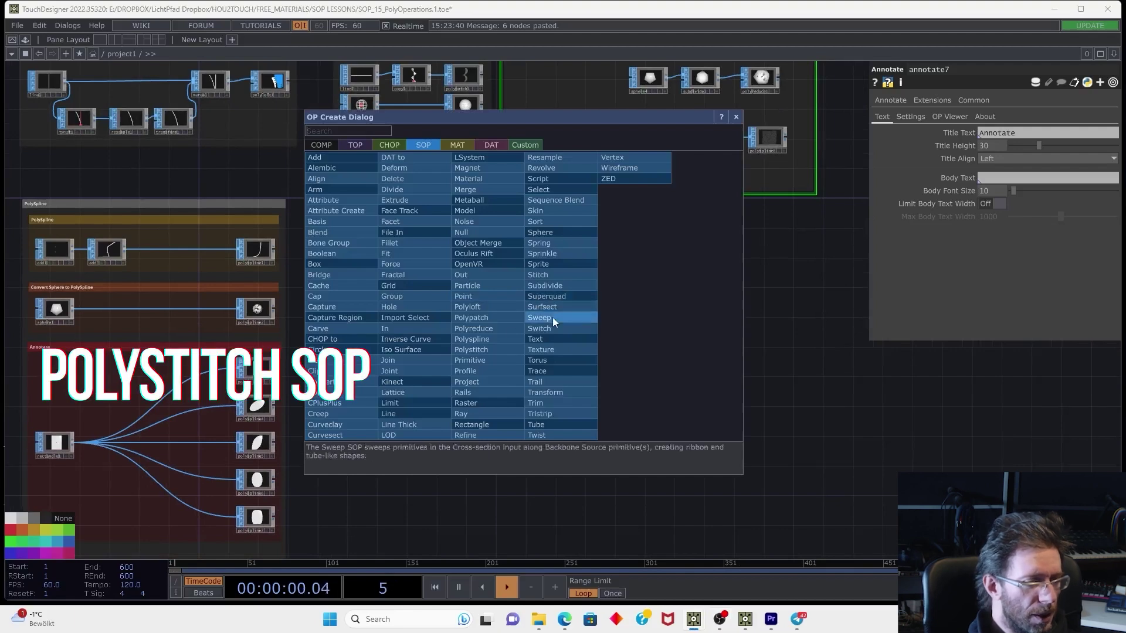
left_click(478, 350)
left_click(610, 339)
scroll(508, 305, "up", 5)
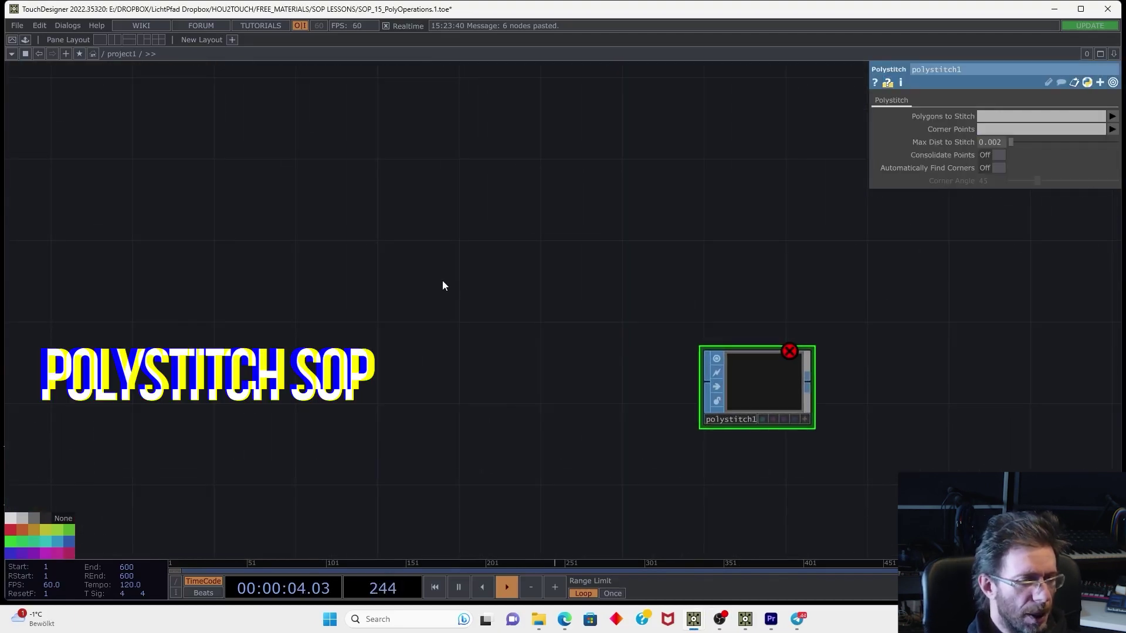
Place a Grid SOP to the left of the Polystitch node
key("Tab")
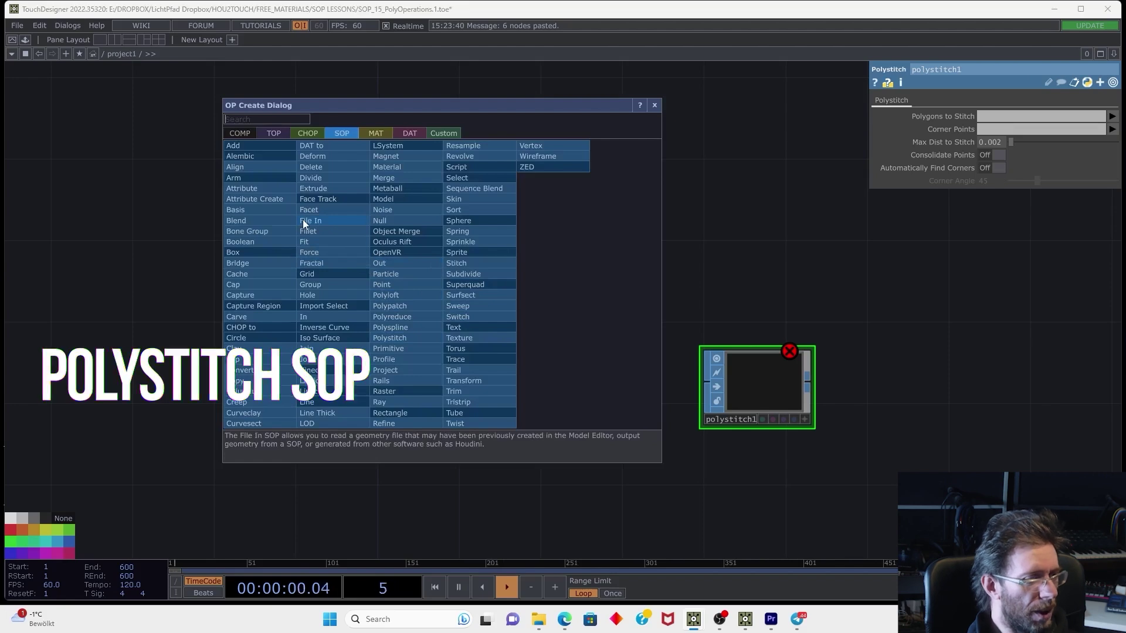
left_click(332, 273)
scroll(367, 396, "up", 3)
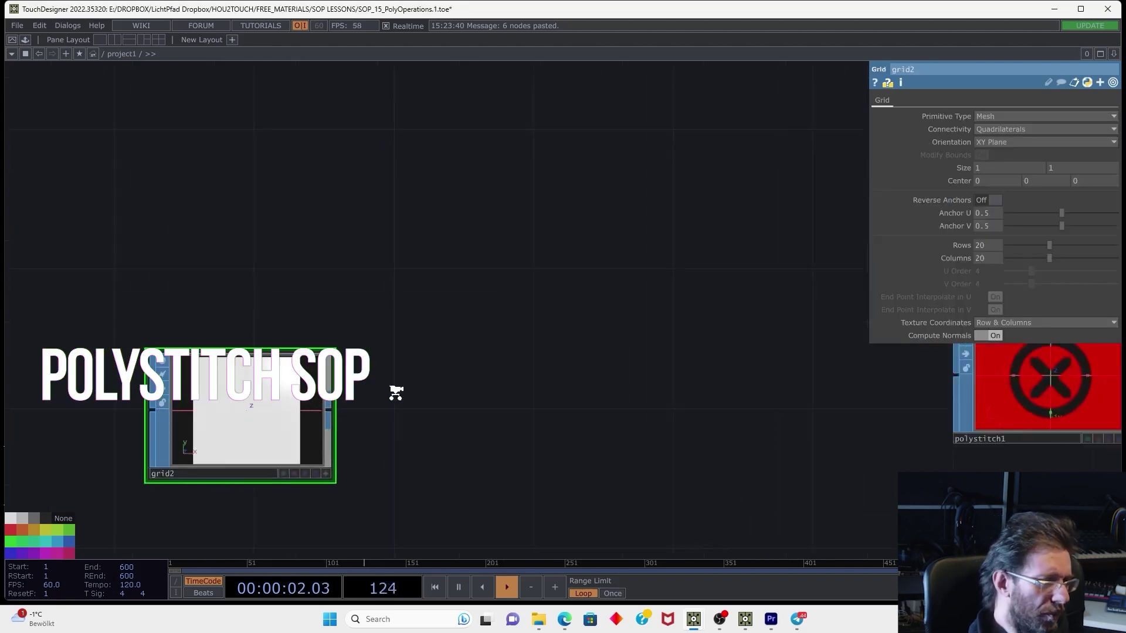
Split the network pane left/right, turn the right pane into a geometry viewer and frame the grid in it
left_click(1113, 53)
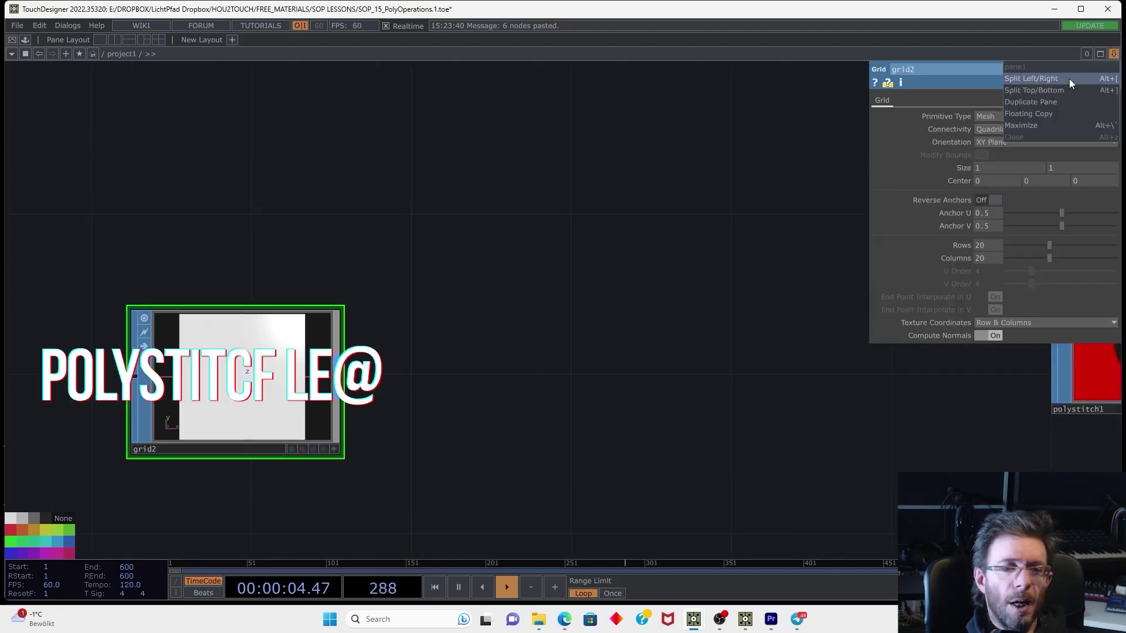
left_click(1068, 78)
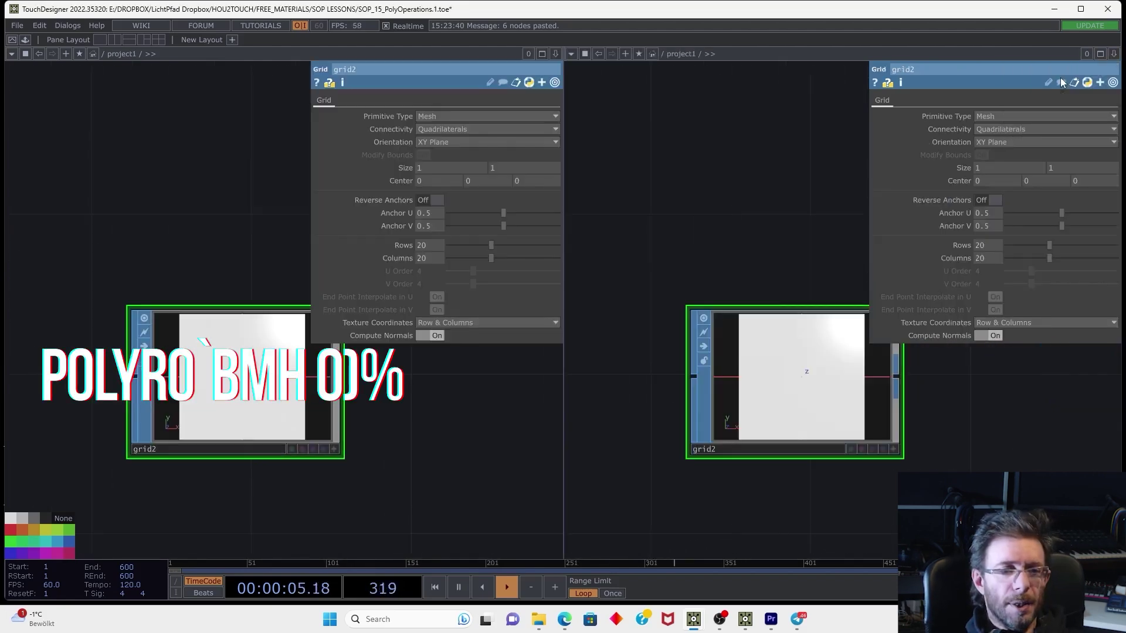
left_click(570, 54)
left_click(589, 87)
left_click_drag(891, 271, 847, 254)
key("h")
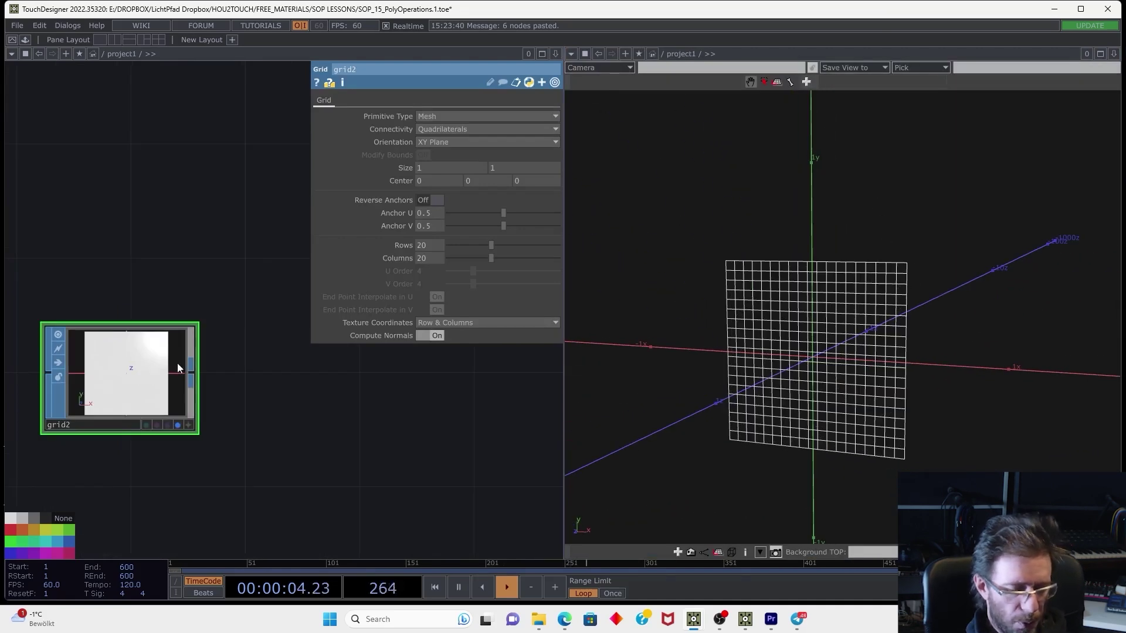
Place a second Grid SOP directly above the existing grid node
key("Tab")
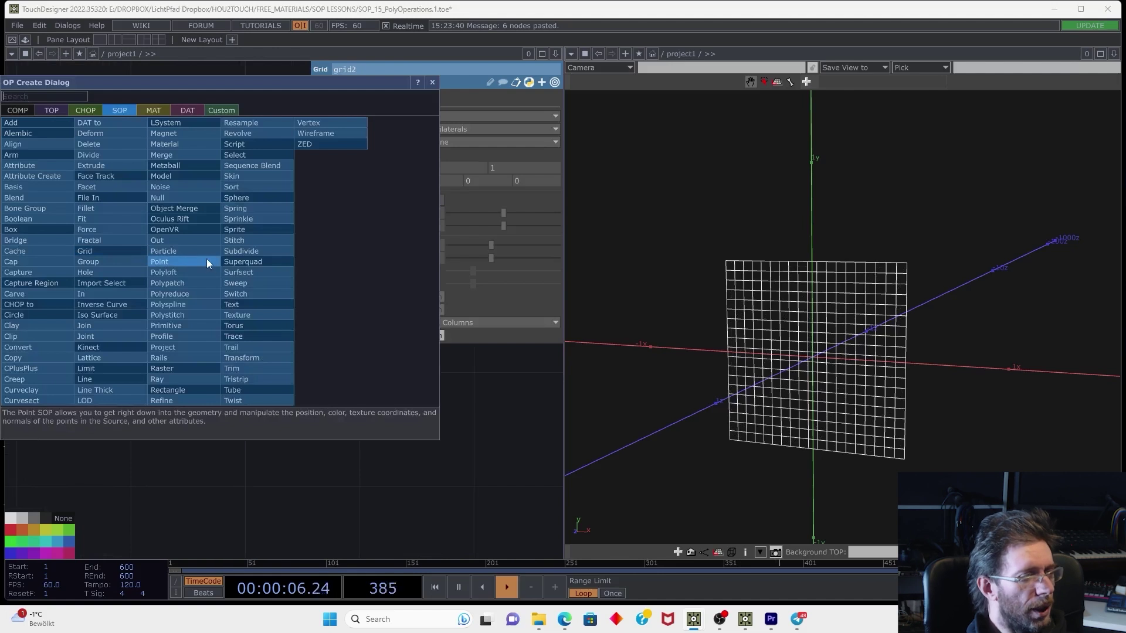
type("gr")
left_click(100, 251)
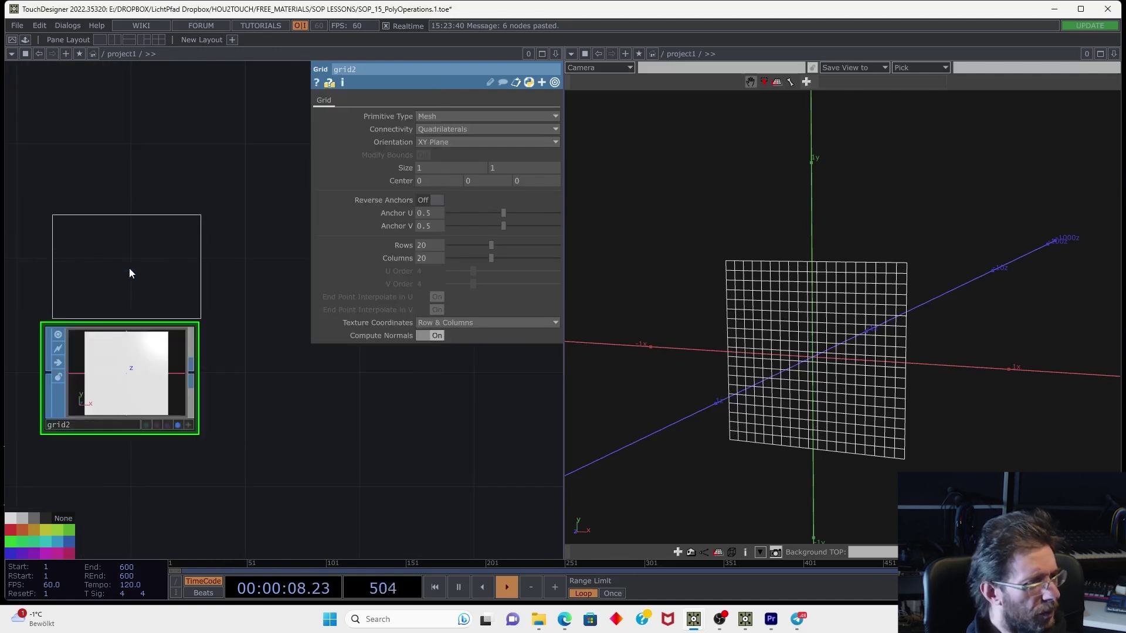
left_click(130, 245)
Set the new grid's size to 0.7 by 0.7 with 7 rows, 8 columns and a Z center of 0, and display it
middle_click_drag(402, 172, 401, 155)
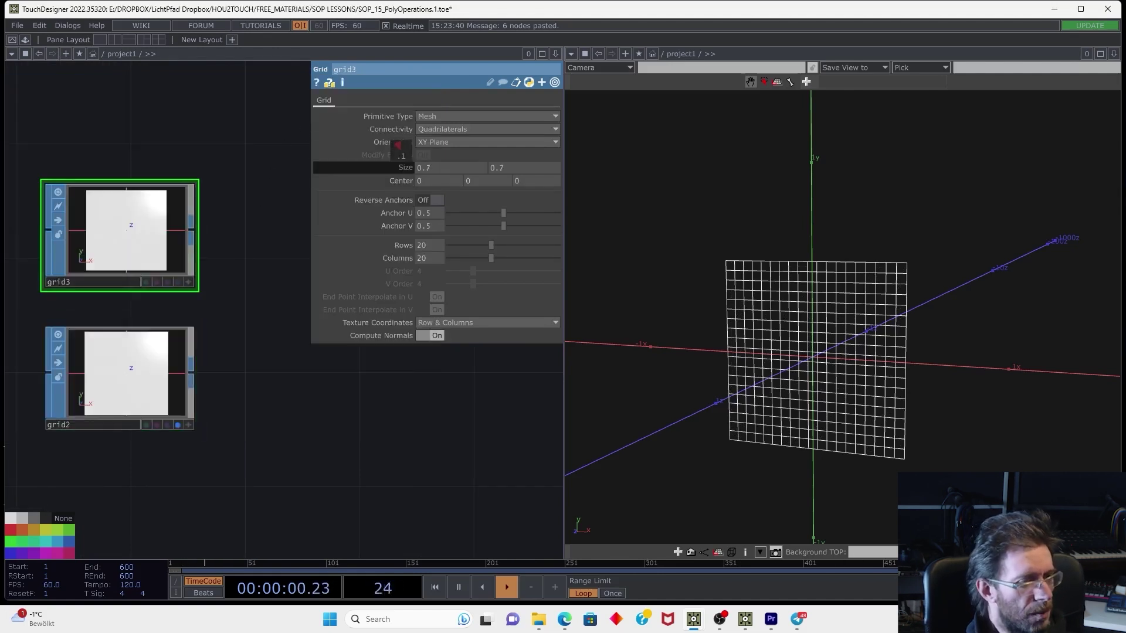
left_click(462, 242)
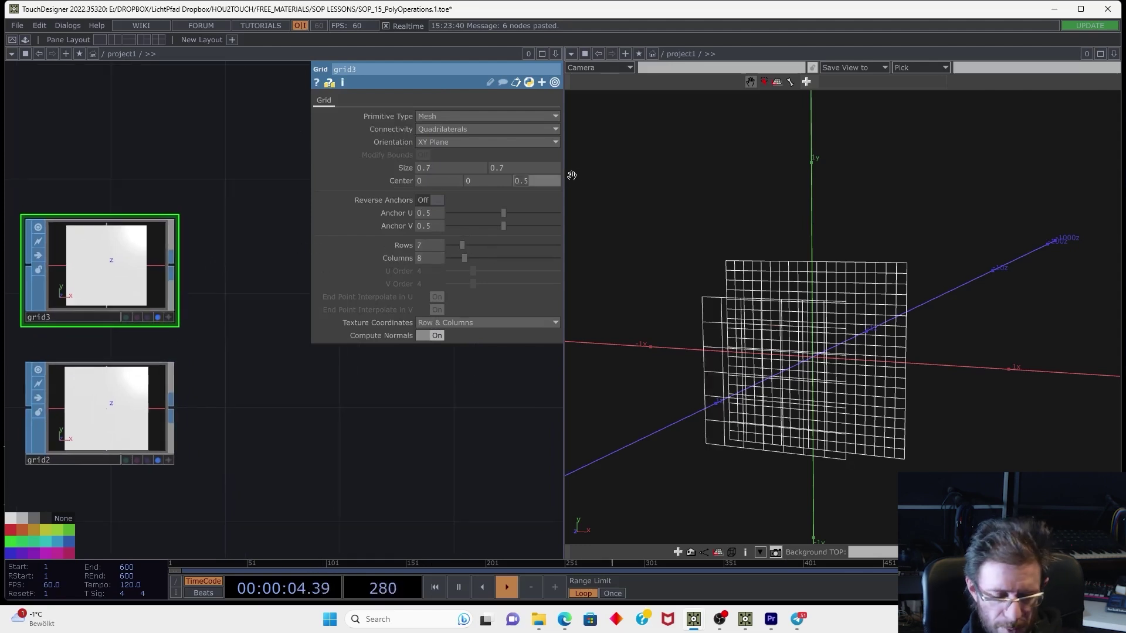
type("0")
key("Return")
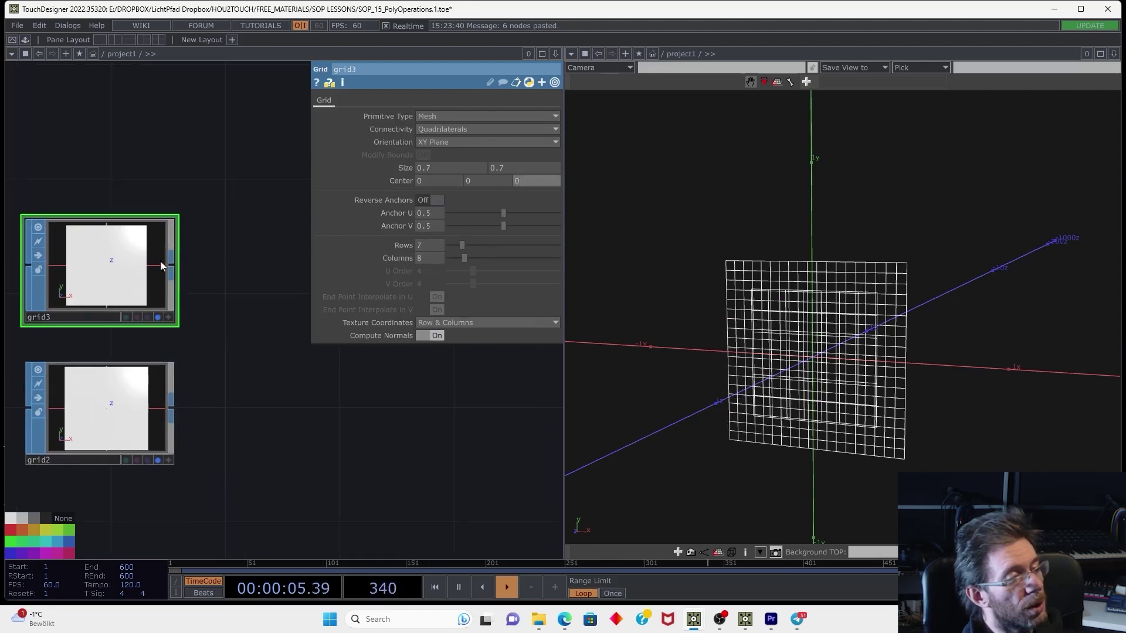
Append a Transform SOP to the output of the smaller upper grid
scroll(180, 265, "down", 2)
left_click(176, 266)
type("tr")
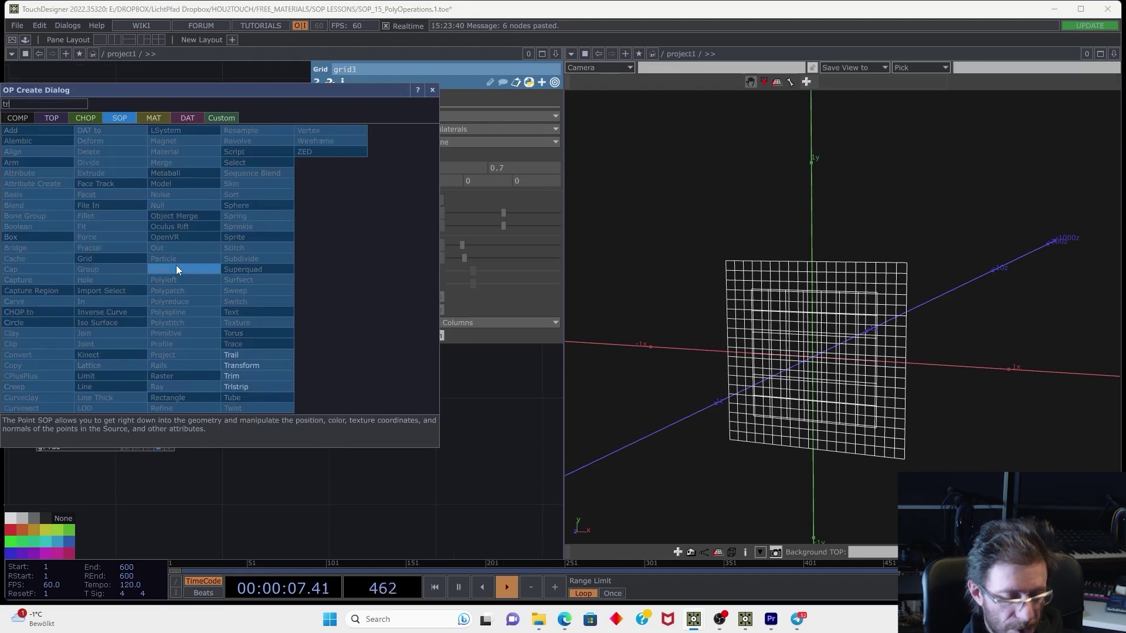
left_click(254, 367)
left_click(268, 271)
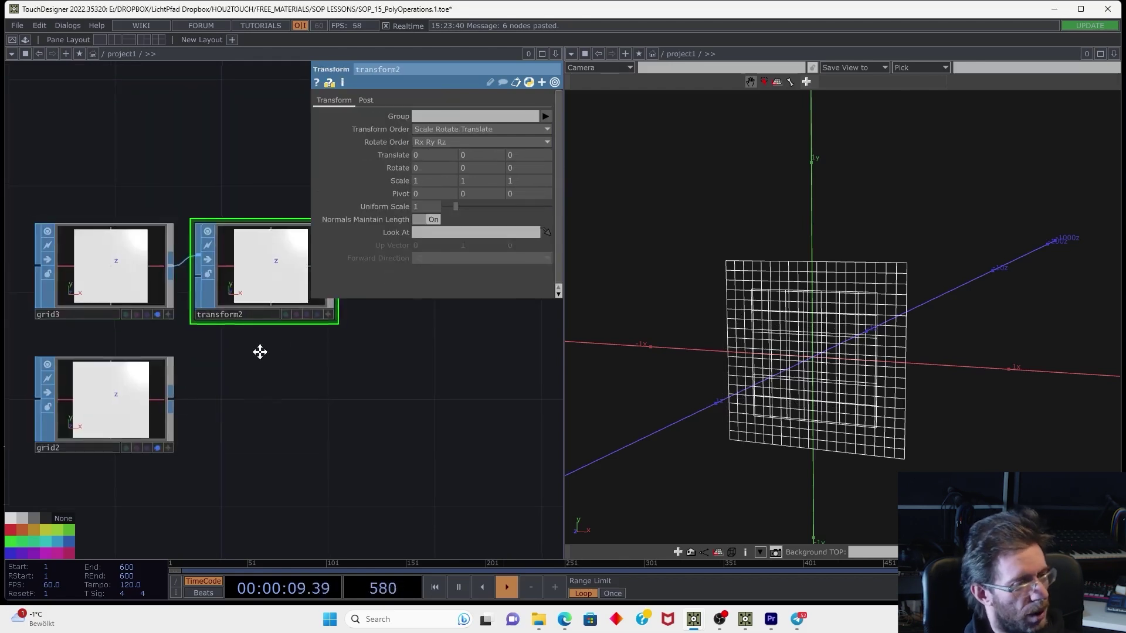
Turn off the display flags of both Grid SOPs
left_click(125, 327)
left_click_drag(375, 352, 312, 360)
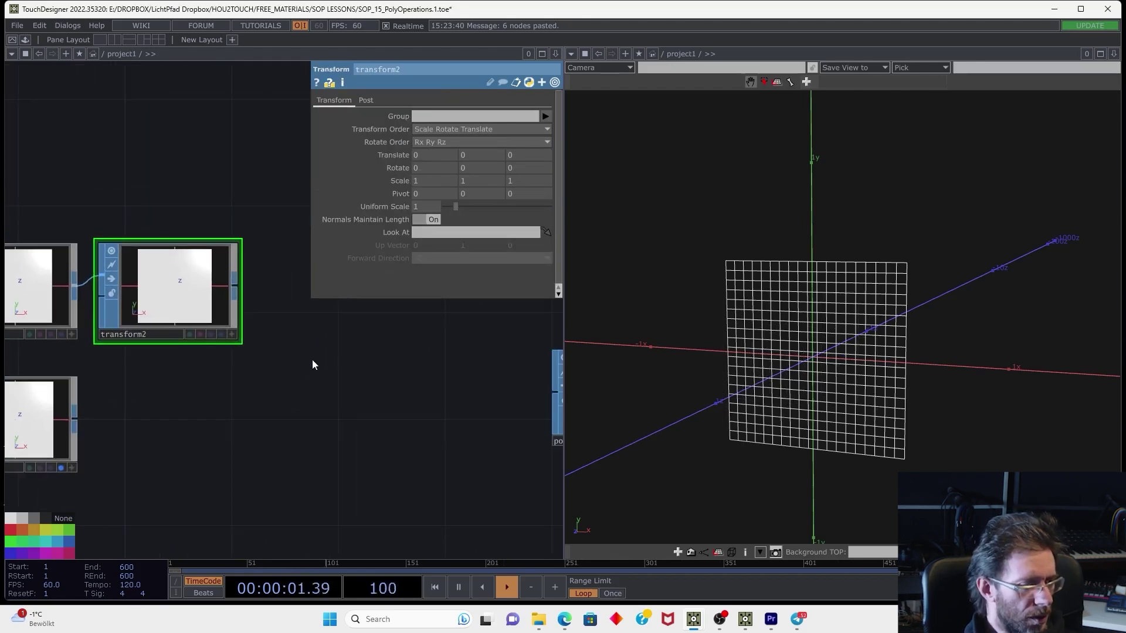
left_click(61, 467)
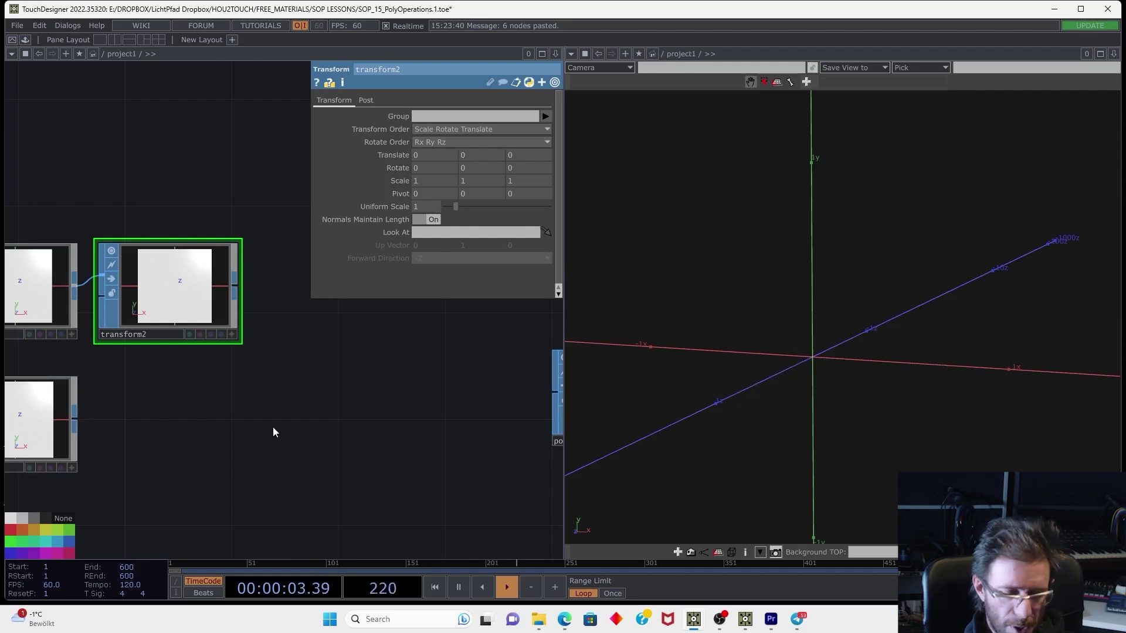
Place a Merge SOP, connect the Transform and the larger grid into it, and display the merged result
key("Tab")
type("m")
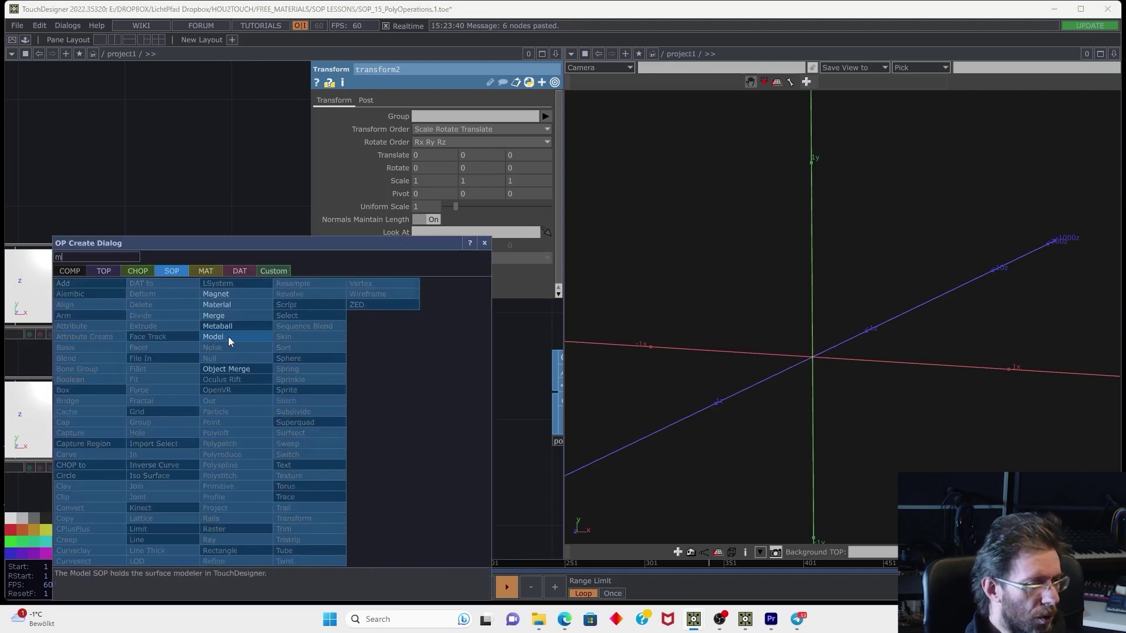
left_click(229, 317)
left_click(356, 366)
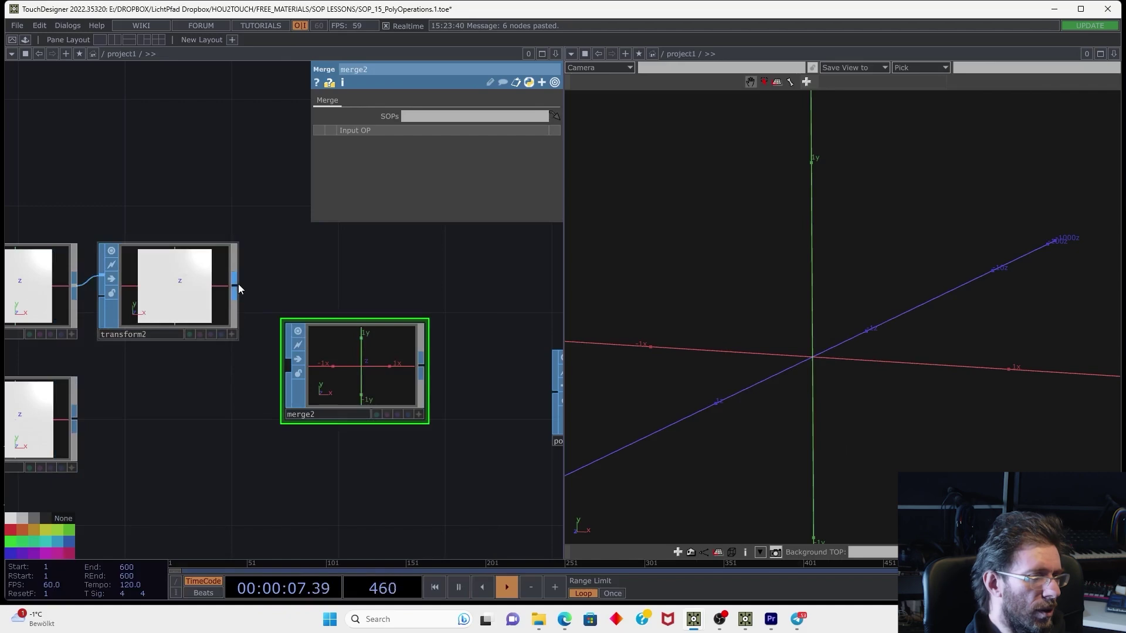
left_click_drag(238, 288, 286, 361)
left_click_drag(79, 417, 286, 370)
left_click_drag(421, 316, 378, 328)
left_click(365, 426)
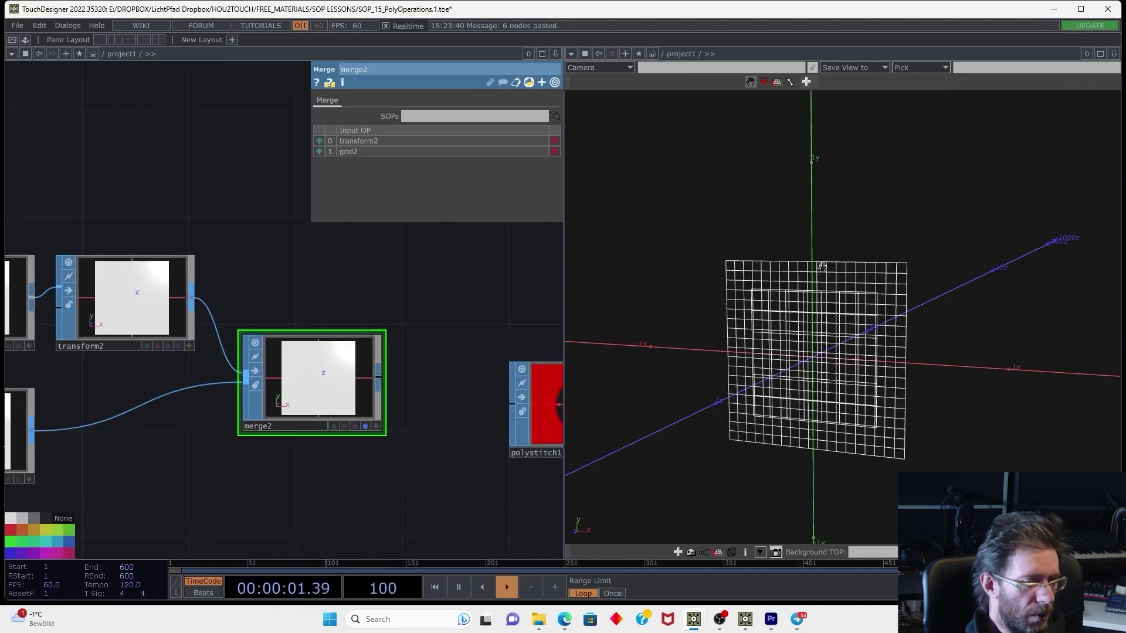
Offset the smaller grid in the Transform SOP with Translate Z -0.5 and Rotate Y -20
left_click_drag(822, 266, 774, 292)
left_click(162, 287)
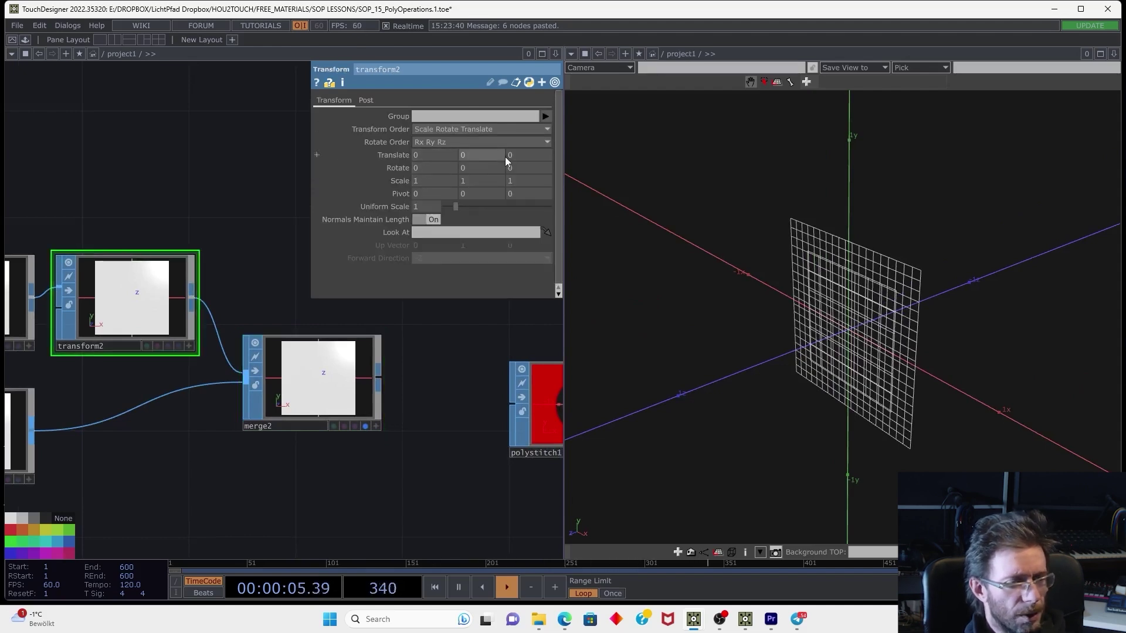
middle_click_drag(522, 155, 547, 153)
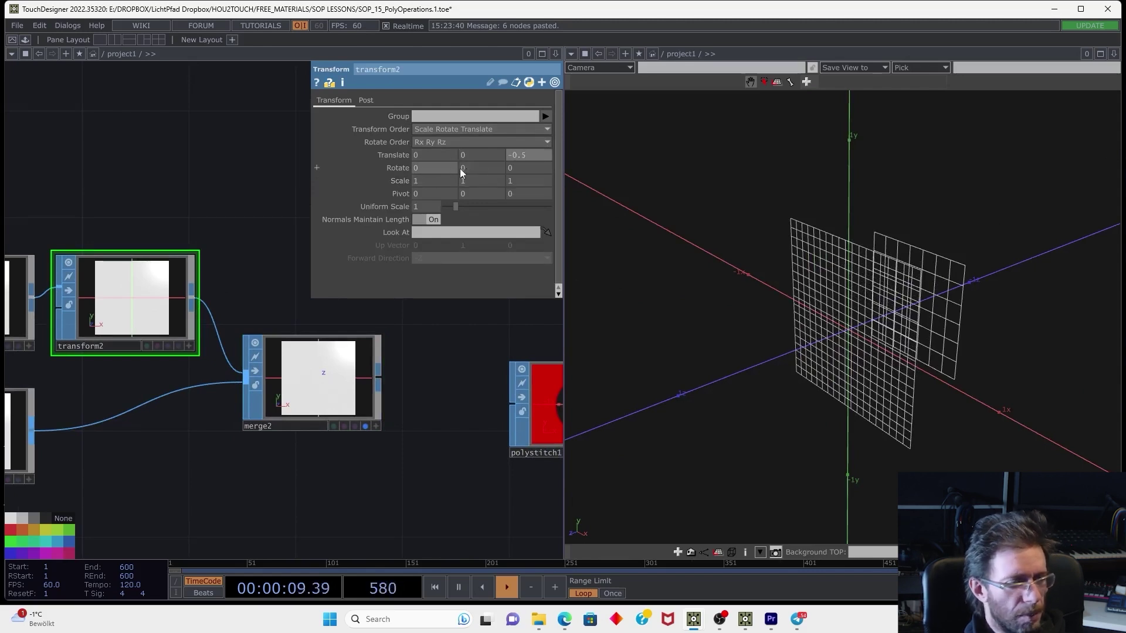
middle_click_drag(471, 170, 468, 144)
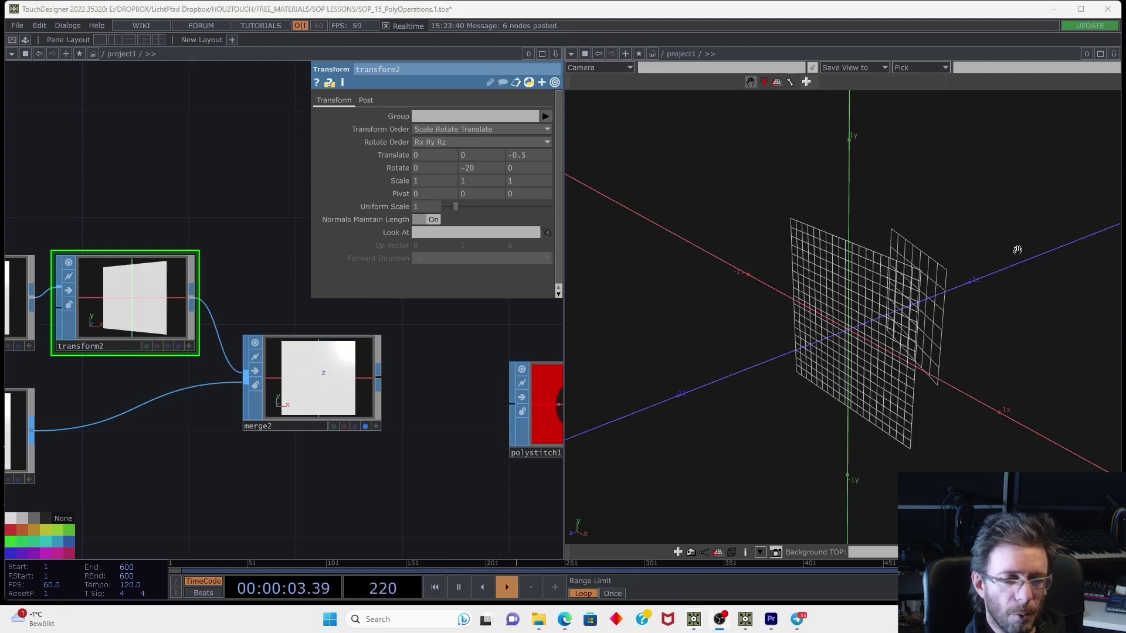
Turn on point numbers for all geometry in the viewport's display options and inspect the numbering on both grids
left_click_drag(1016, 249, 758, 314)
right_click(812, 212)
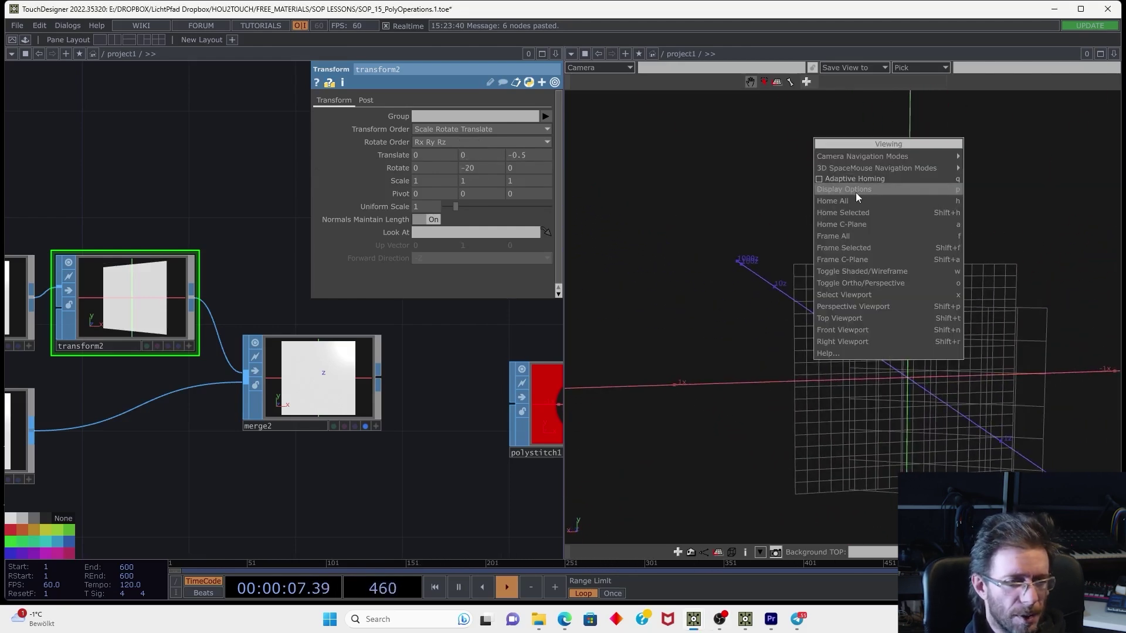
left_click(856, 192)
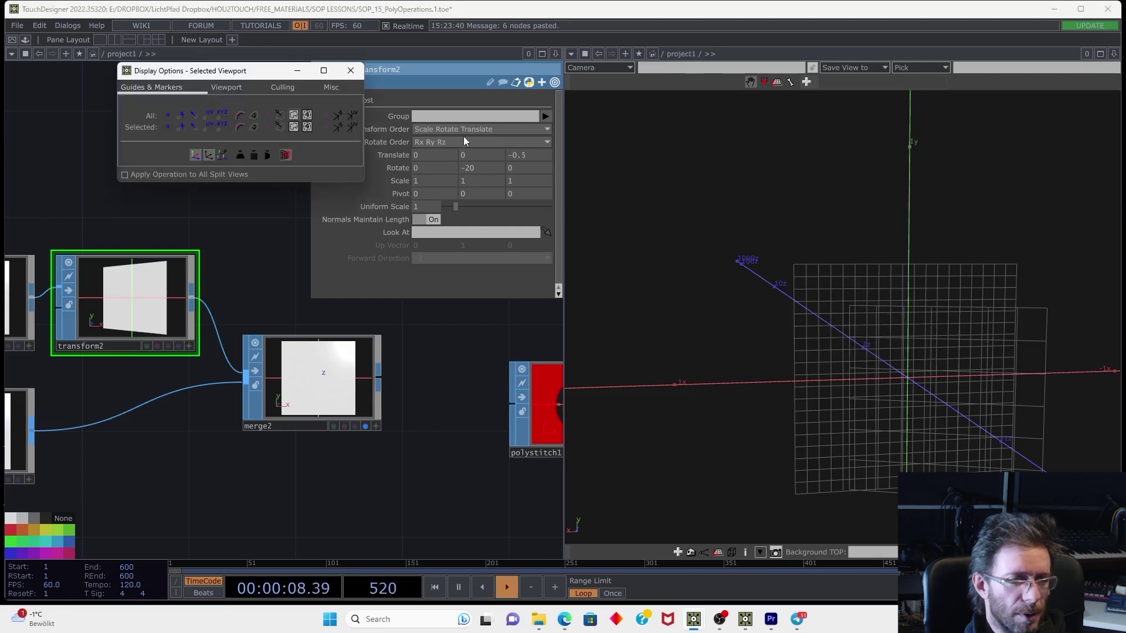
left_click(179, 116)
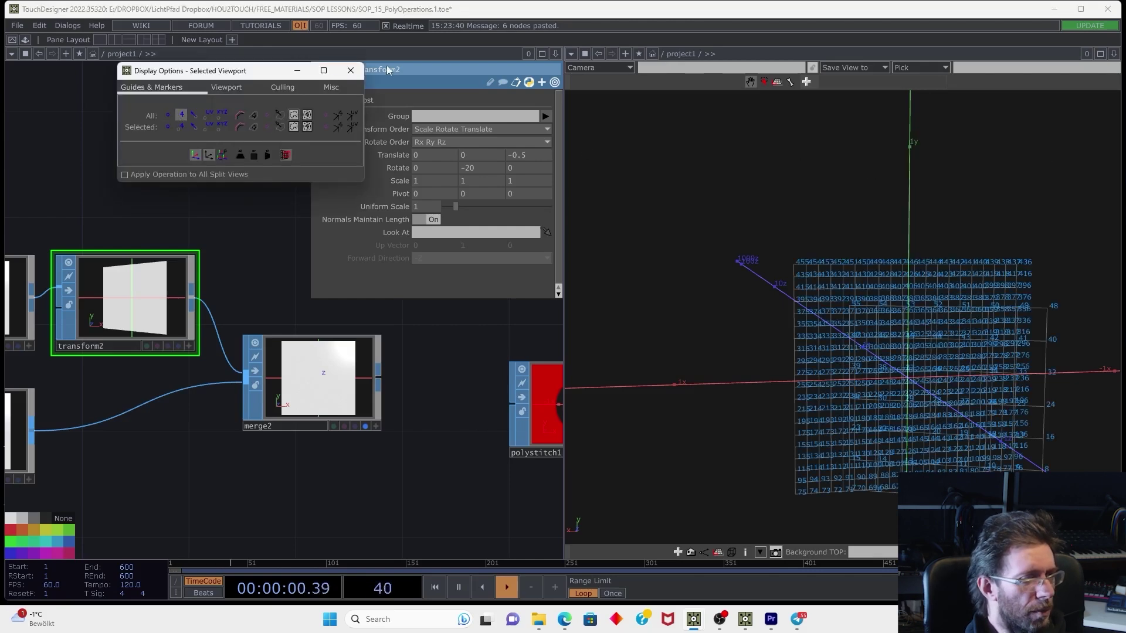
left_click(350, 70)
left_click_drag(846, 223, 778, 236)
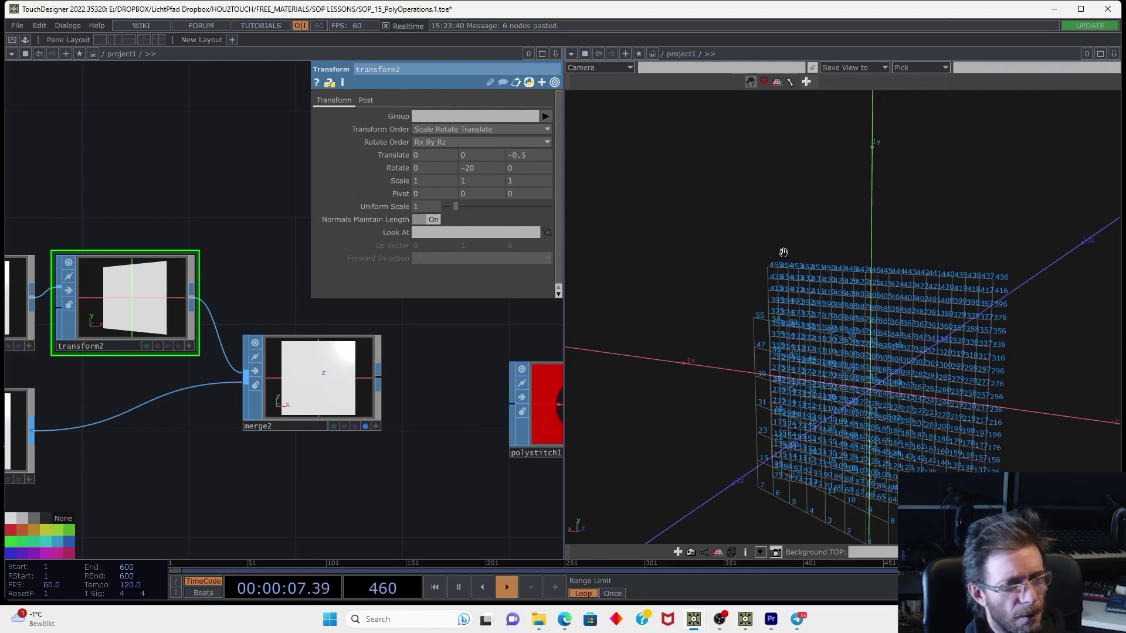
left_click_drag(855, 318, 930, 346)
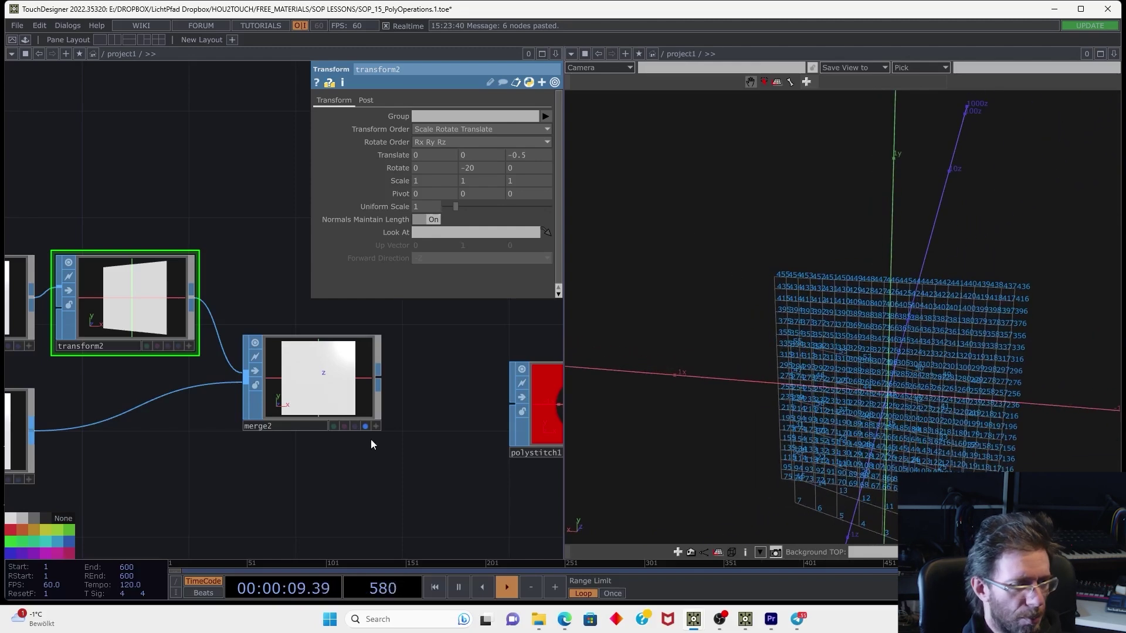
Reduce the larger grid to 14 rows and 5 columns
left_click_drag(371, 442, 452, 445)
left_click(101, 432)
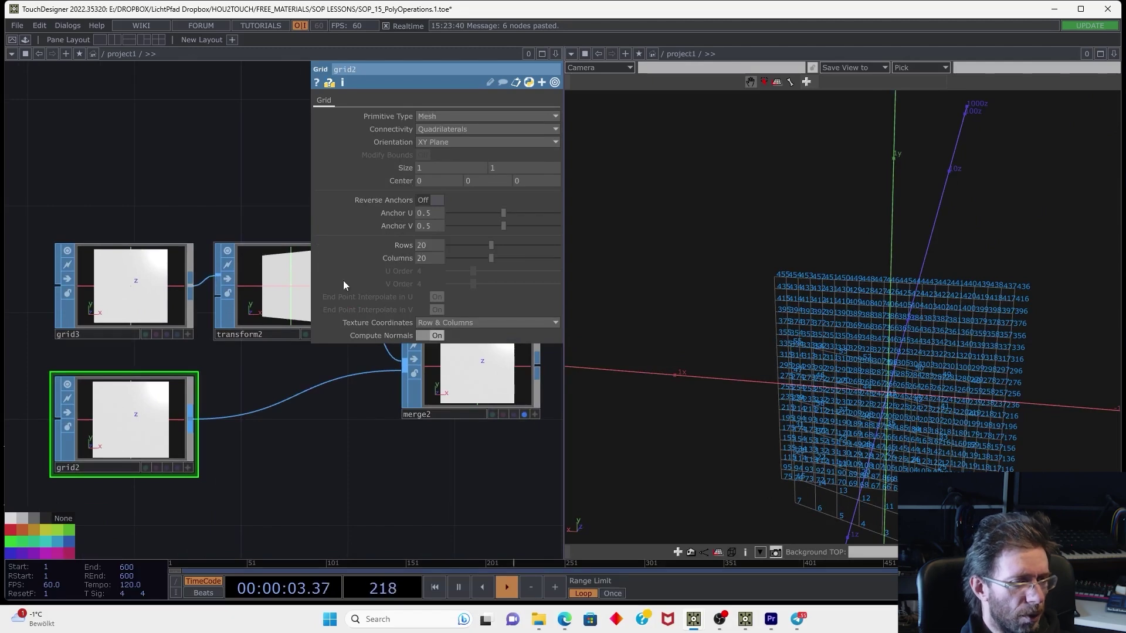
left_click_drag(429, 245, 414, 246)
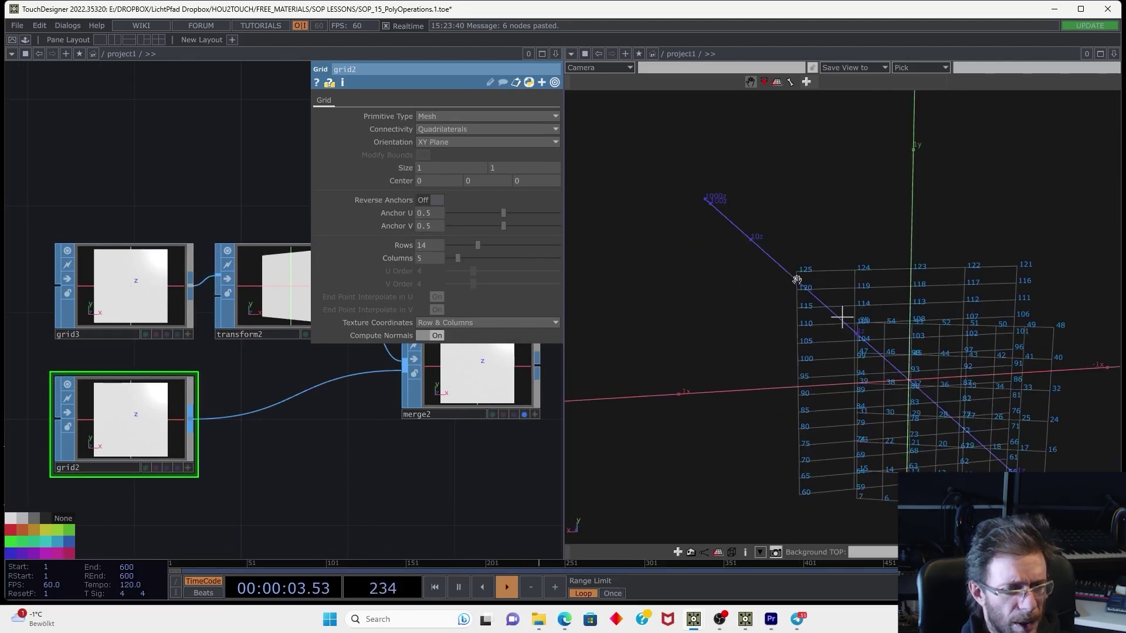
left_click_drag(804, 276, 792, 273)
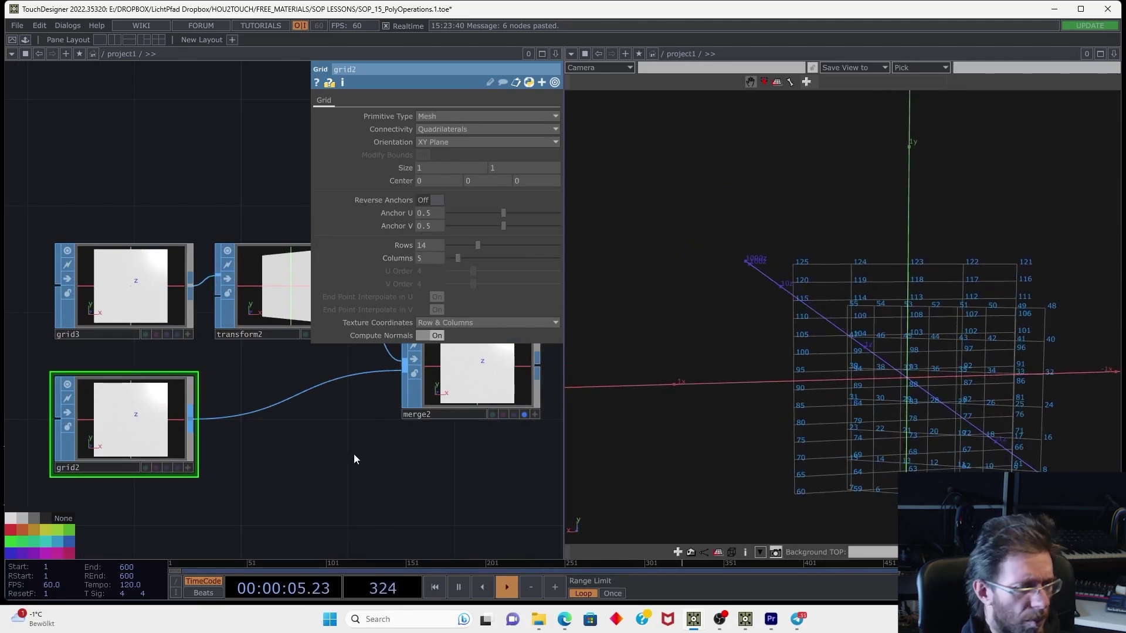
Append a Group SOP after the Merge and display its output
key("Tab")
type("g")
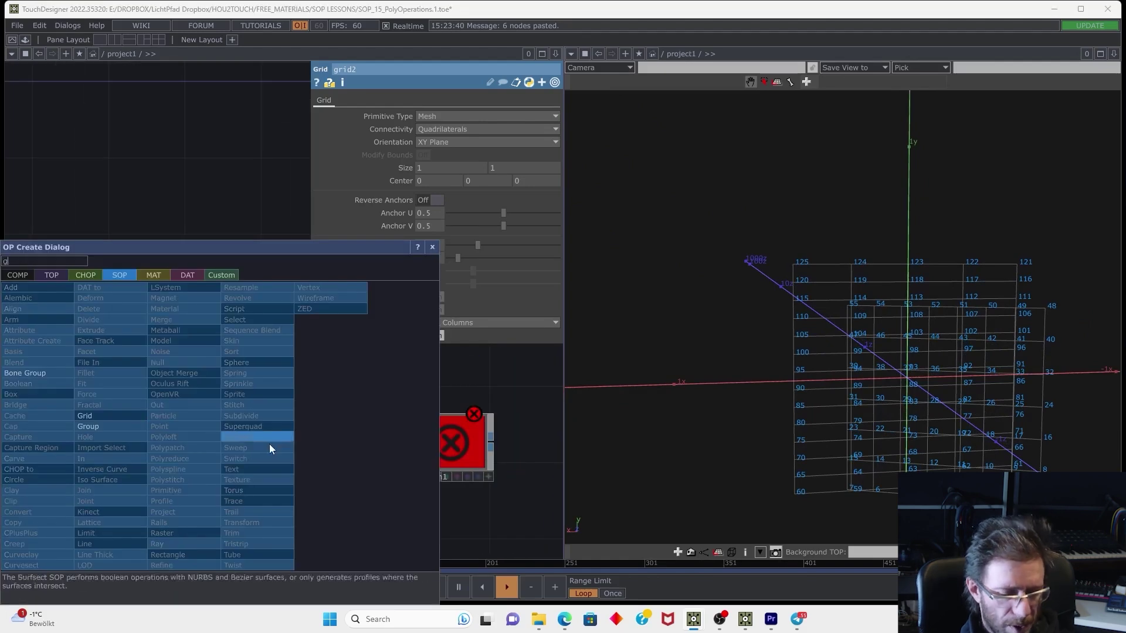
left_click(89, 426)
left_click(266, 462)
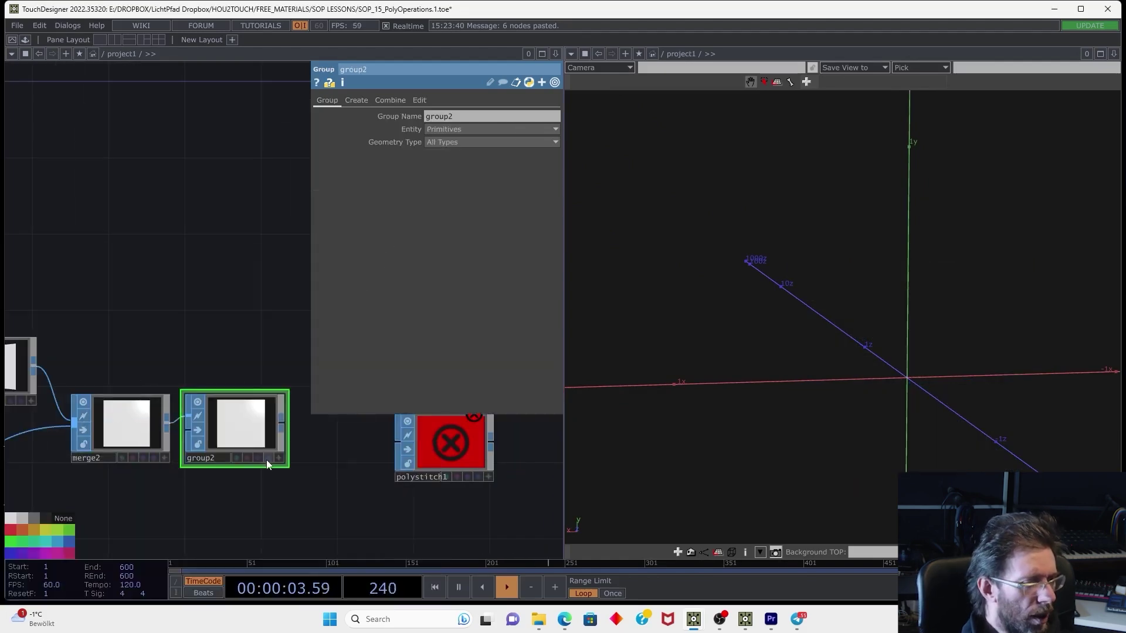
left_click(267, 458)
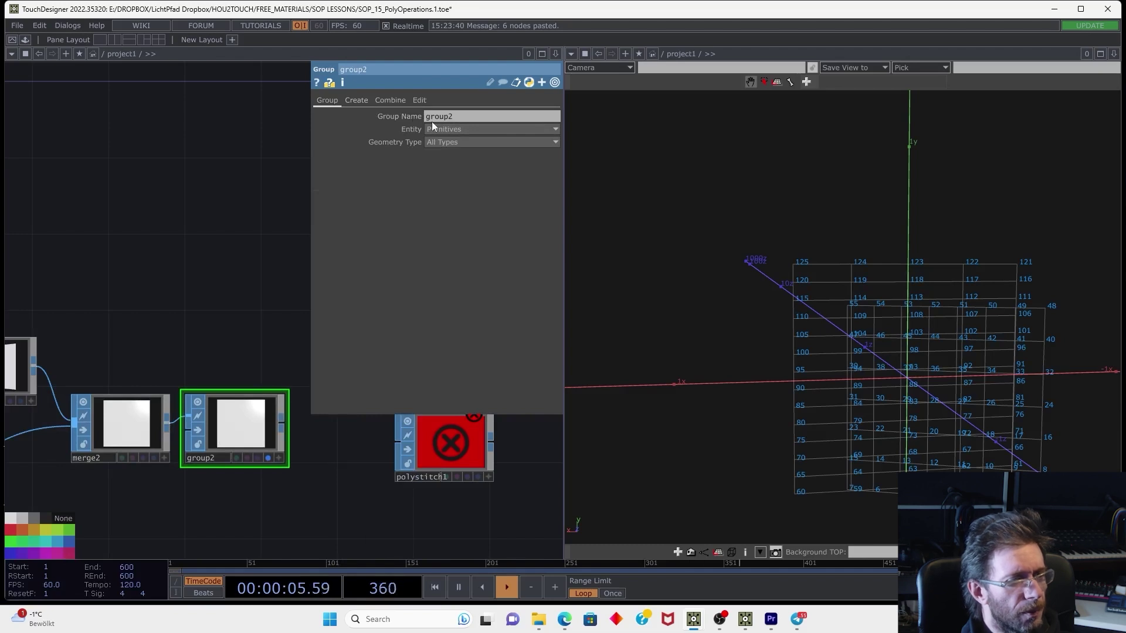
left_click(357, 101)
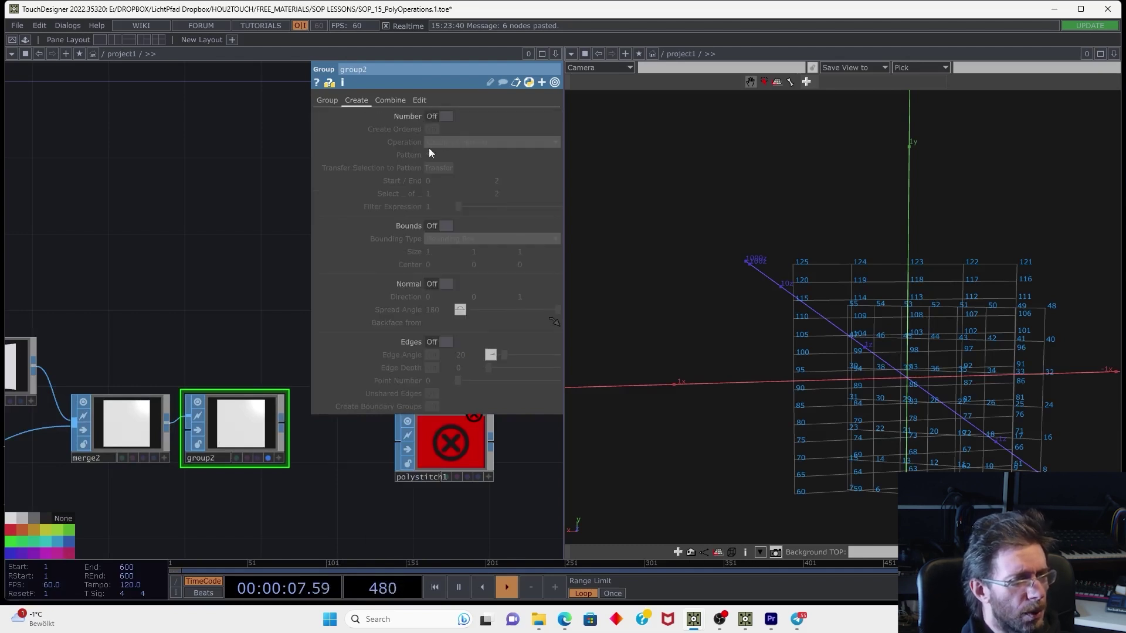
left_click(444, 116)
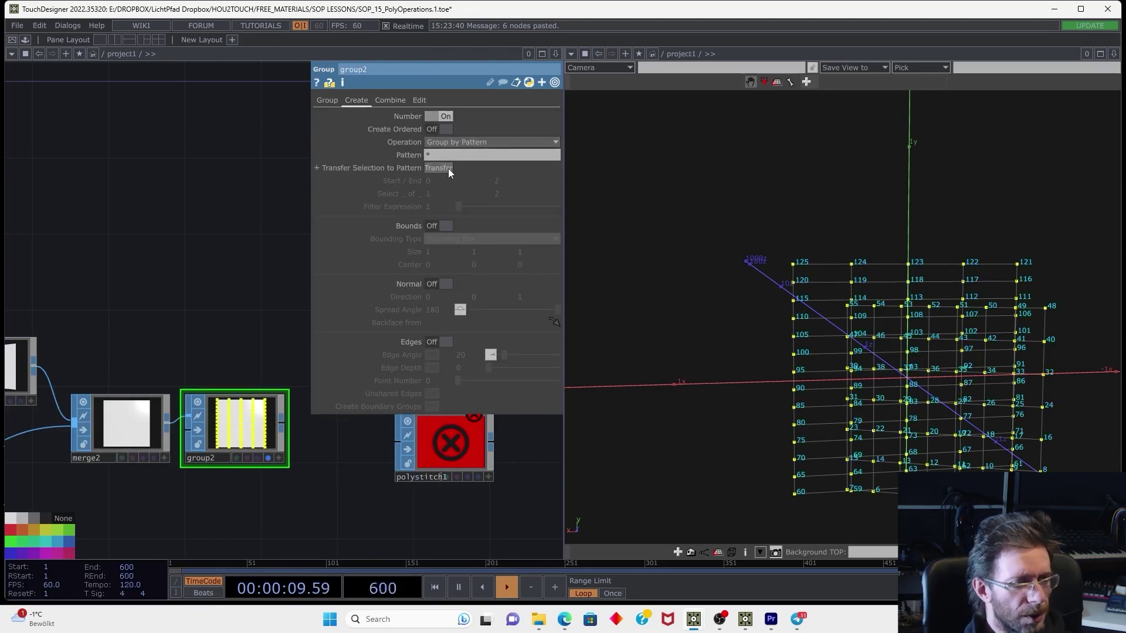
left_click_drag(723, 322, 697, 319)
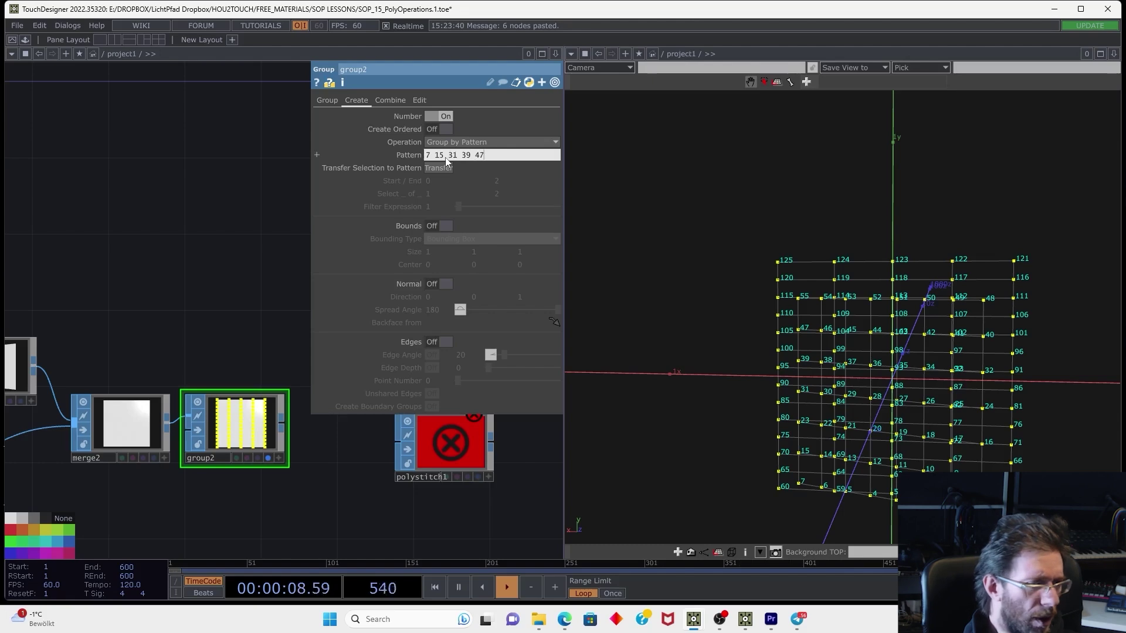
key("Return")
left_click(446, 156)
type("23")
key("Return")
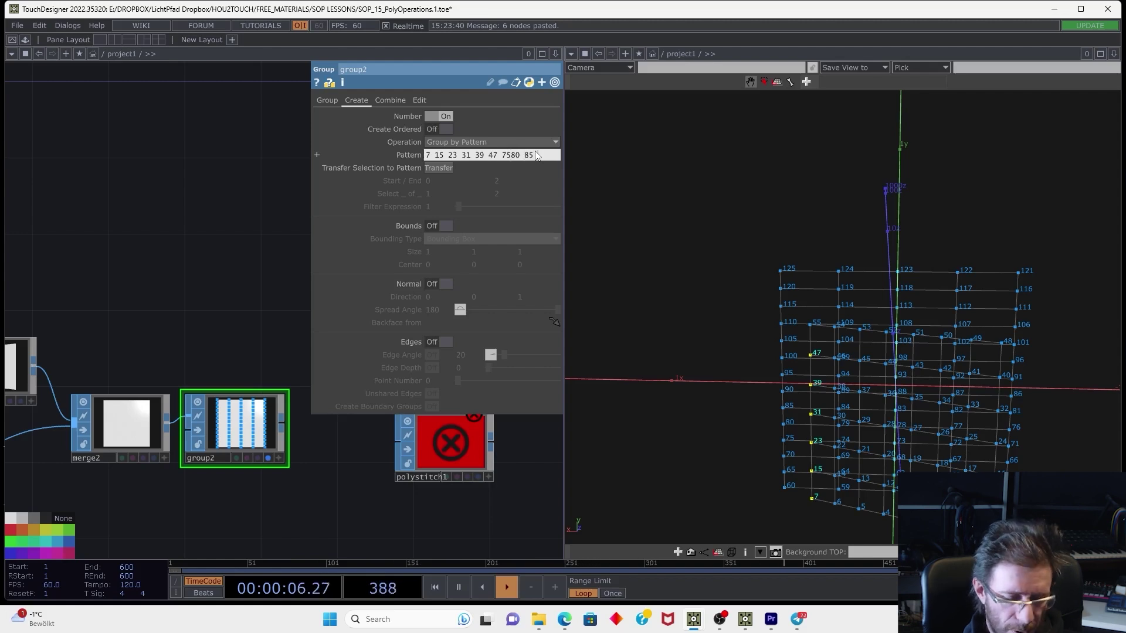
type("100")
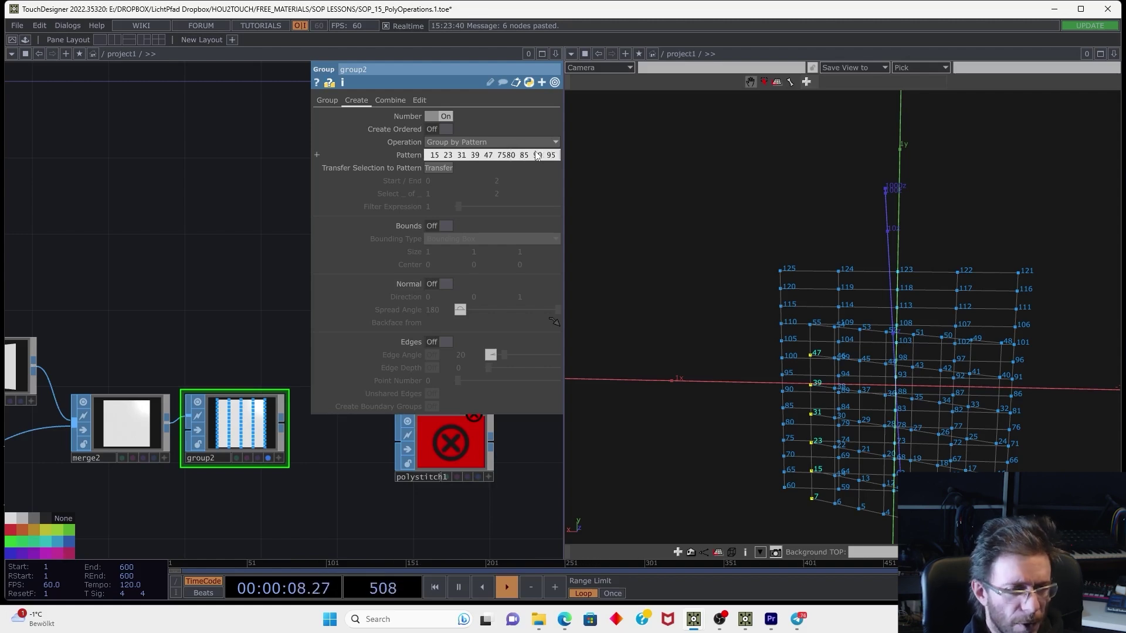
type(" 105")
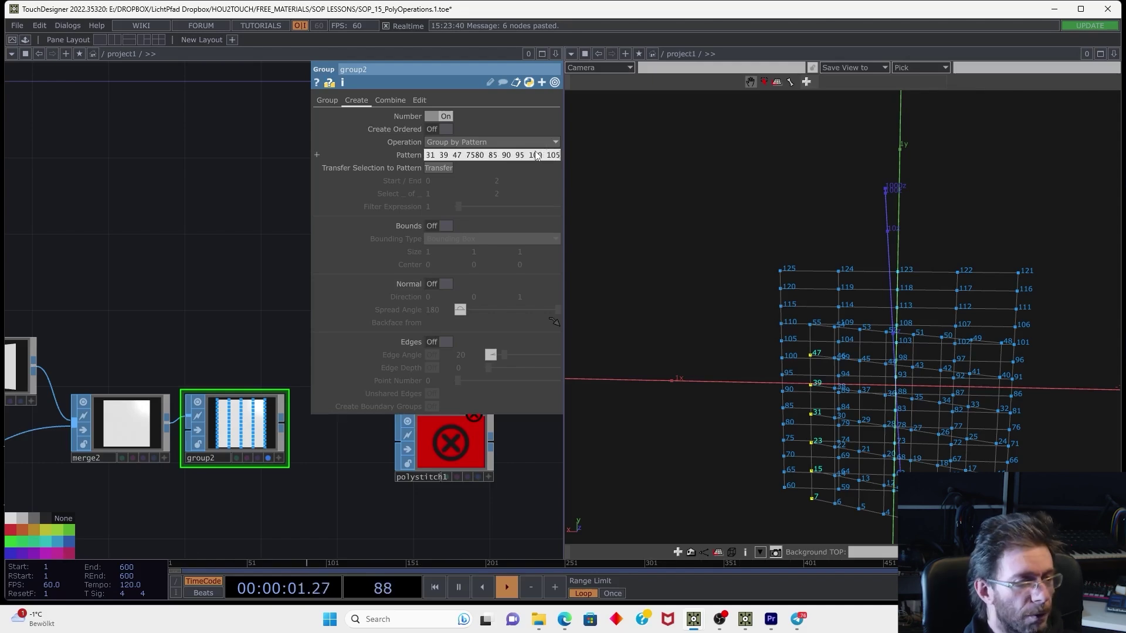
key("Return")
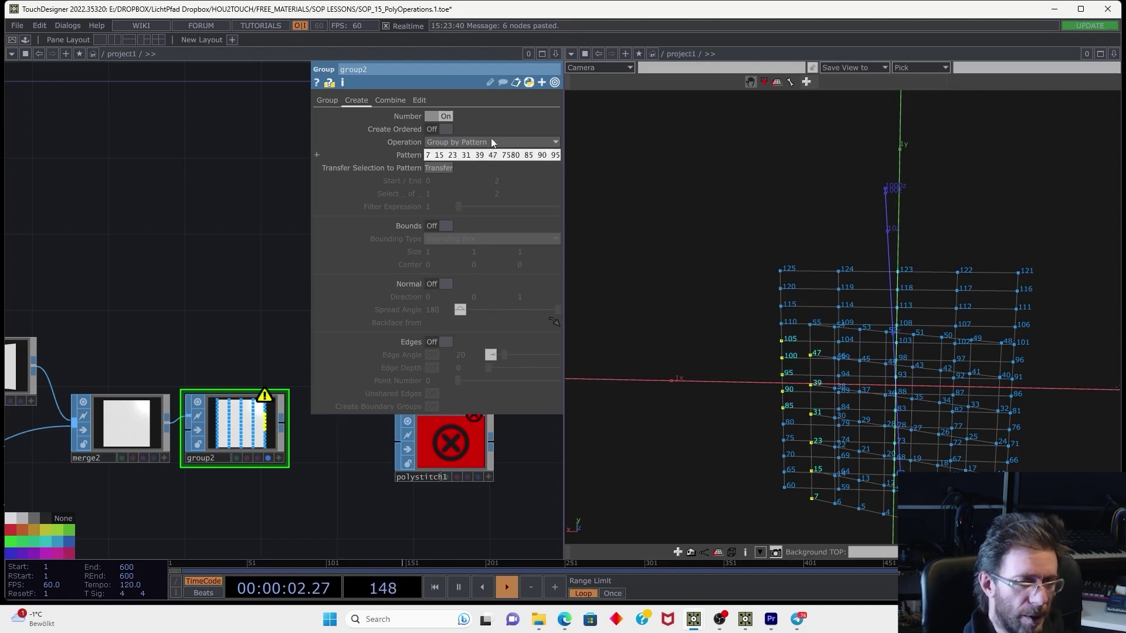
left_click_drag(733, 264, 784, 252)
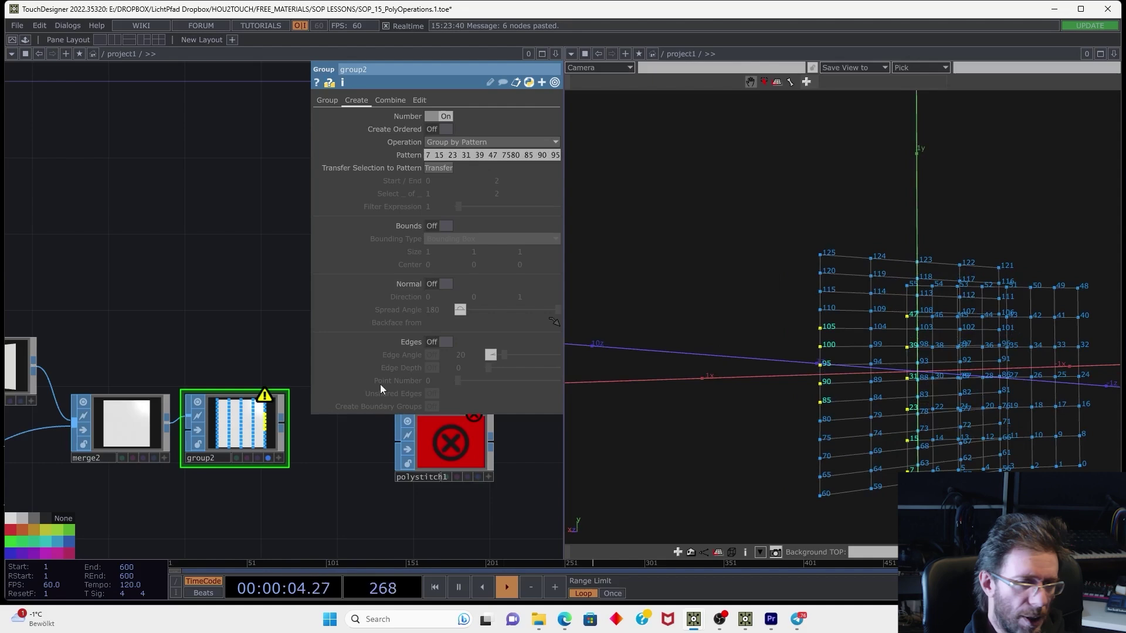
left_click_drag(292, 461, 207, 472)
middle_click(198, 434)
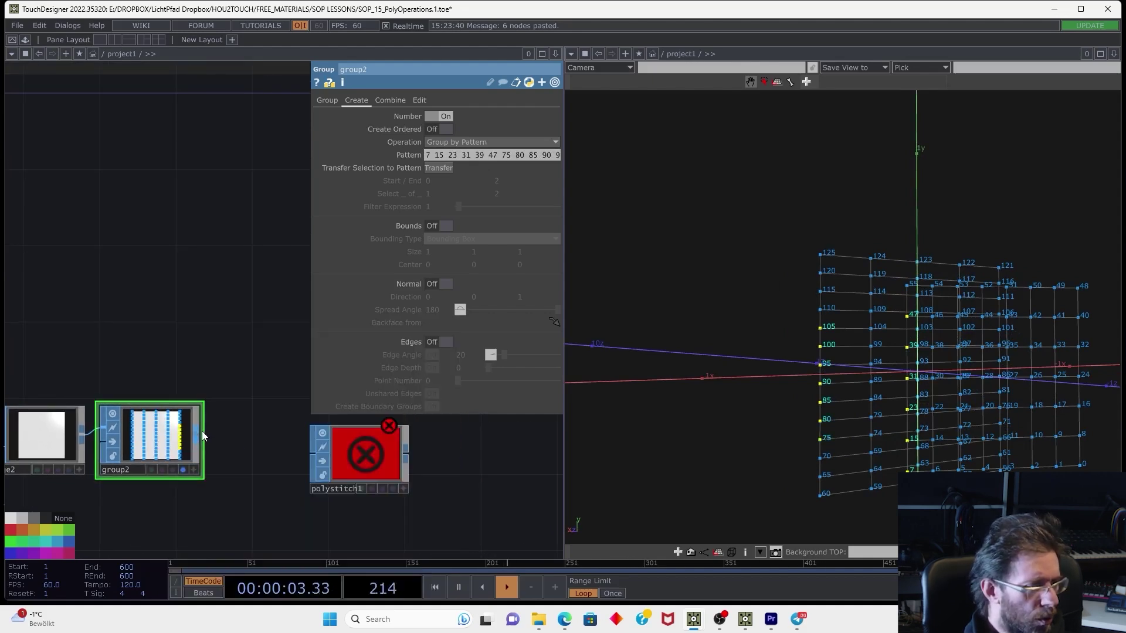
Connect the point group's output to the Polystitch SOP and insert a second Group SOP between them
left_click_drag(202, 431, 236, 455)
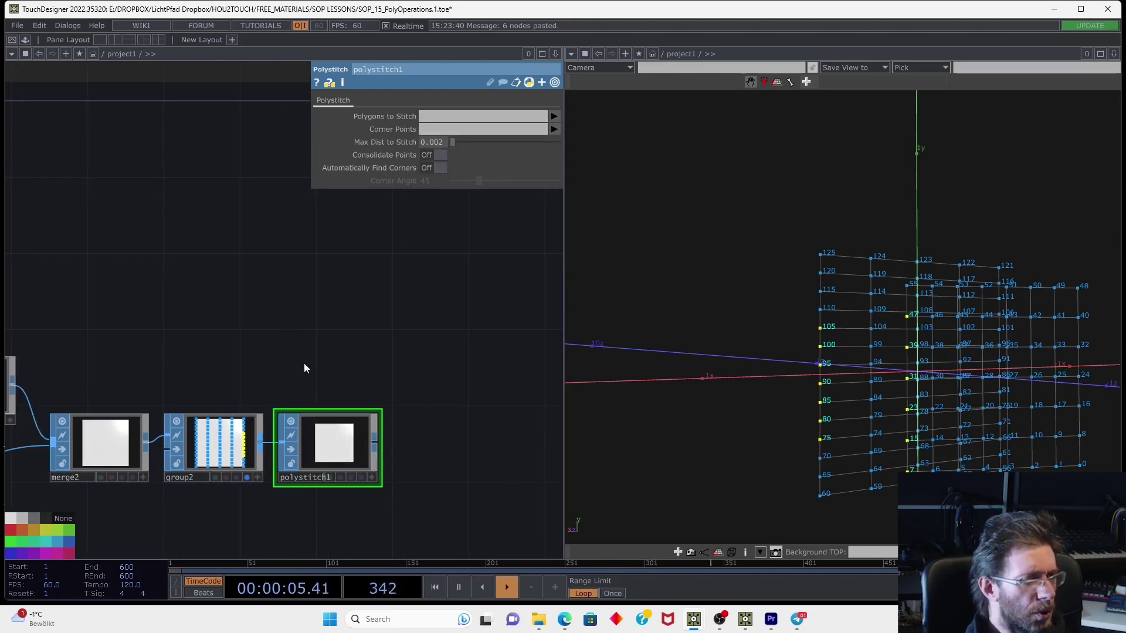
left_click_drag(311, 481, 408, 481)
right_click(315, 440)
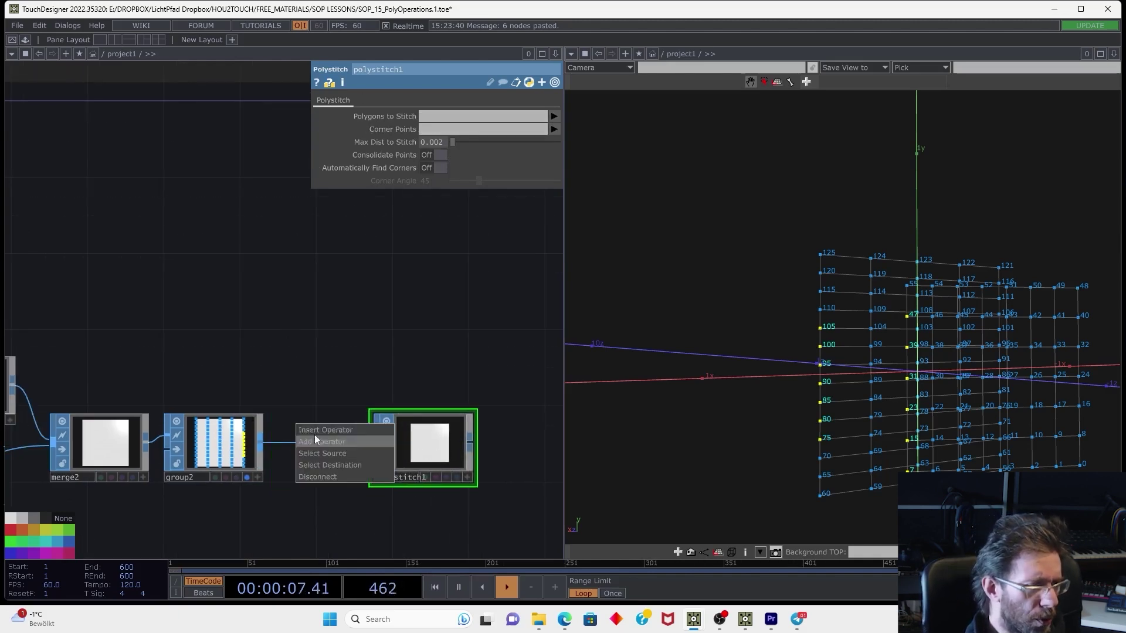
left_click(321, 429)
left_click(311, 417)
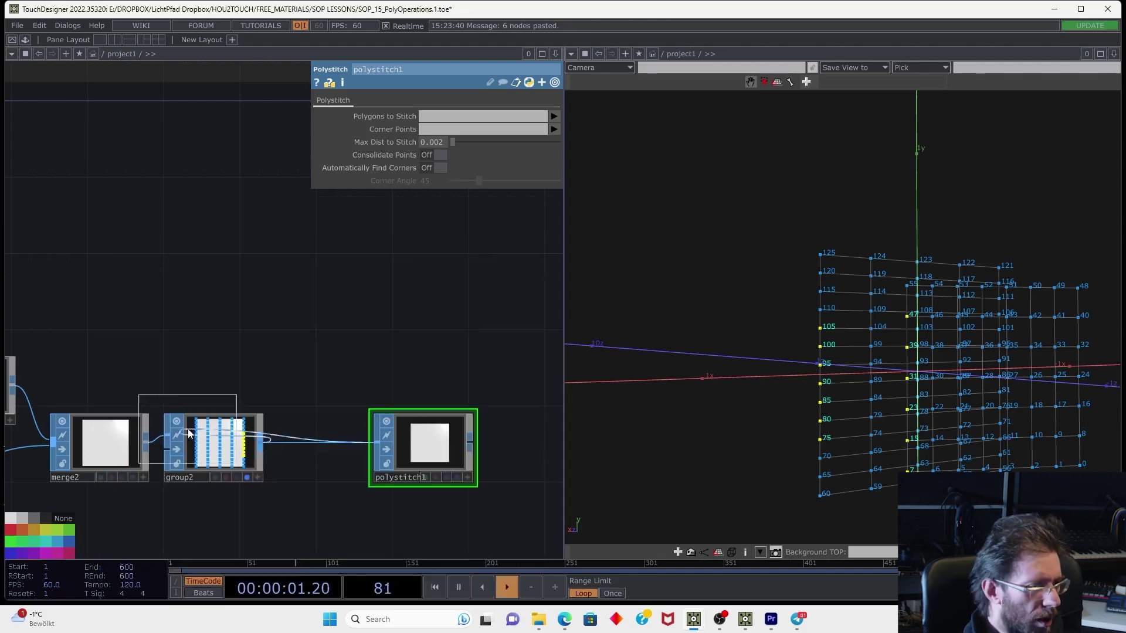
left_click(307, 446)
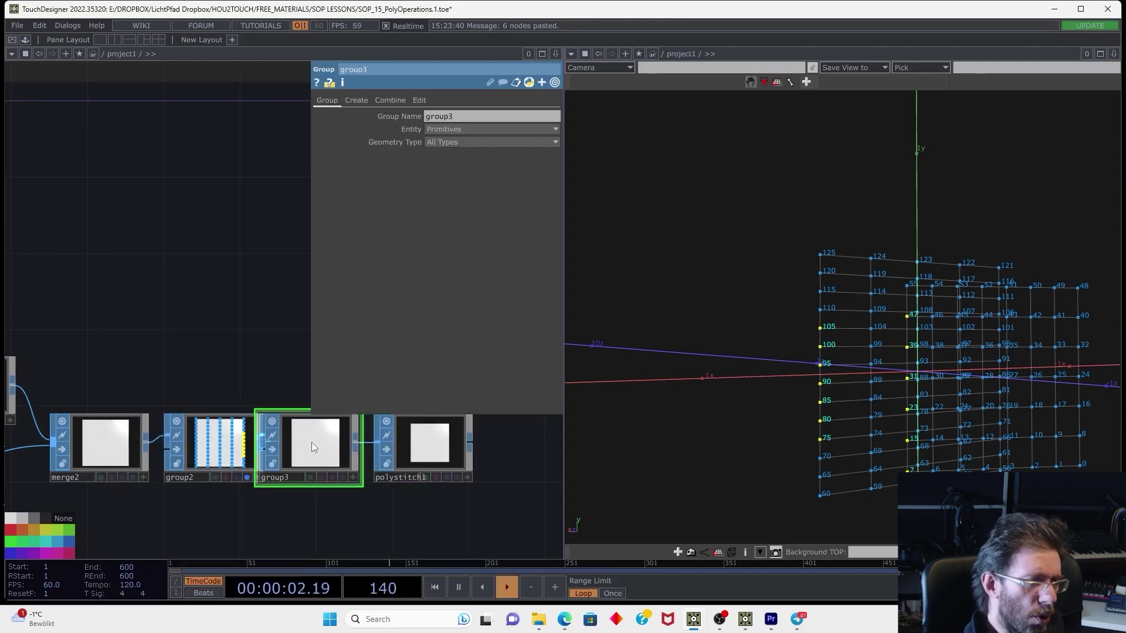
Convert point group group2 to a primitive group named edges in the new Group SOP, then inspect the node's info
left_click(390, 100)
left_click(432, 100)
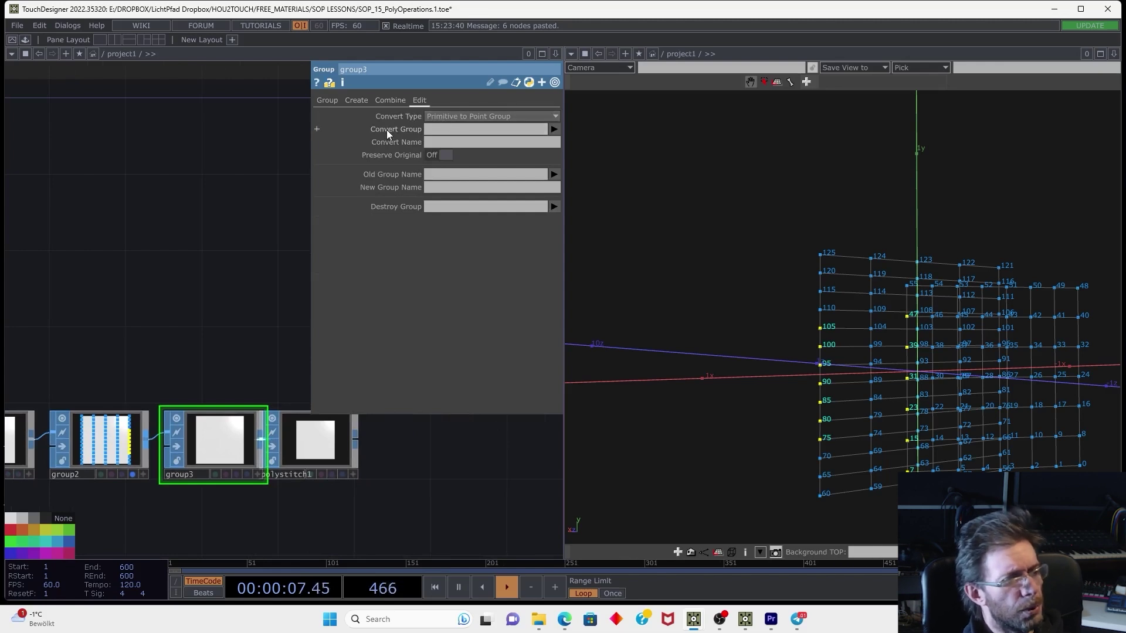
left_click(515, 117)
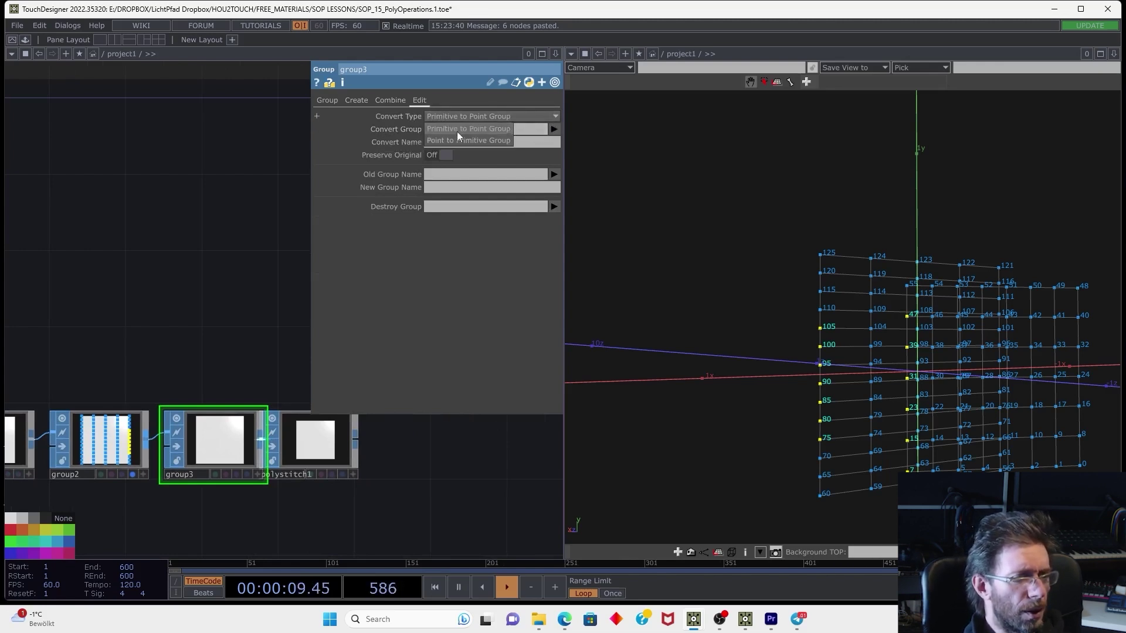
left_click(449, 139)
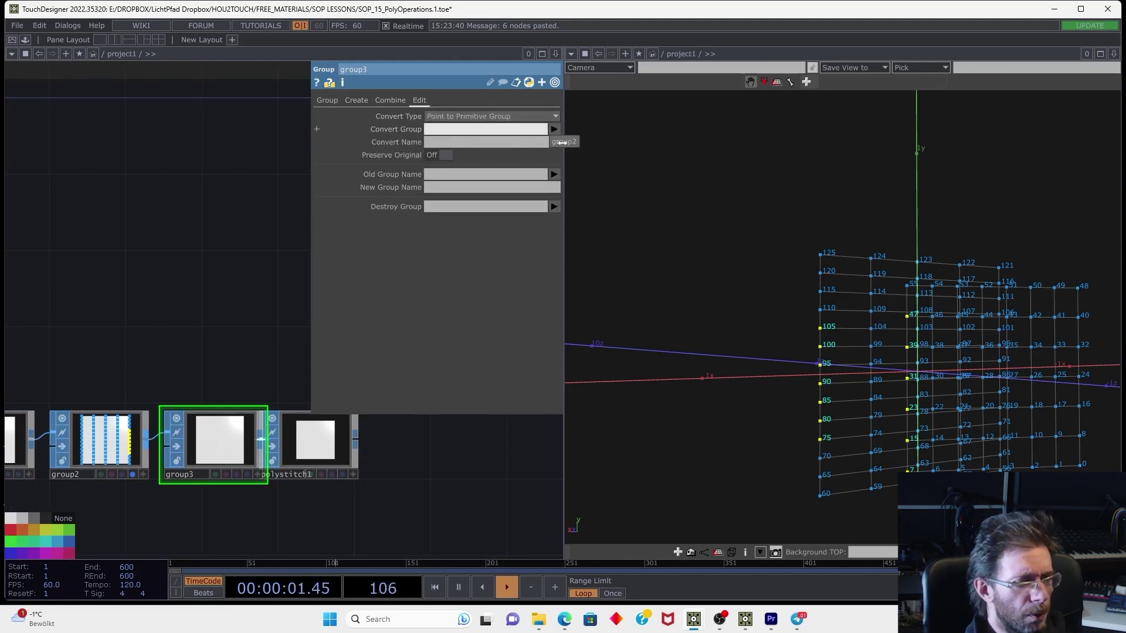
left_click(561, 142)
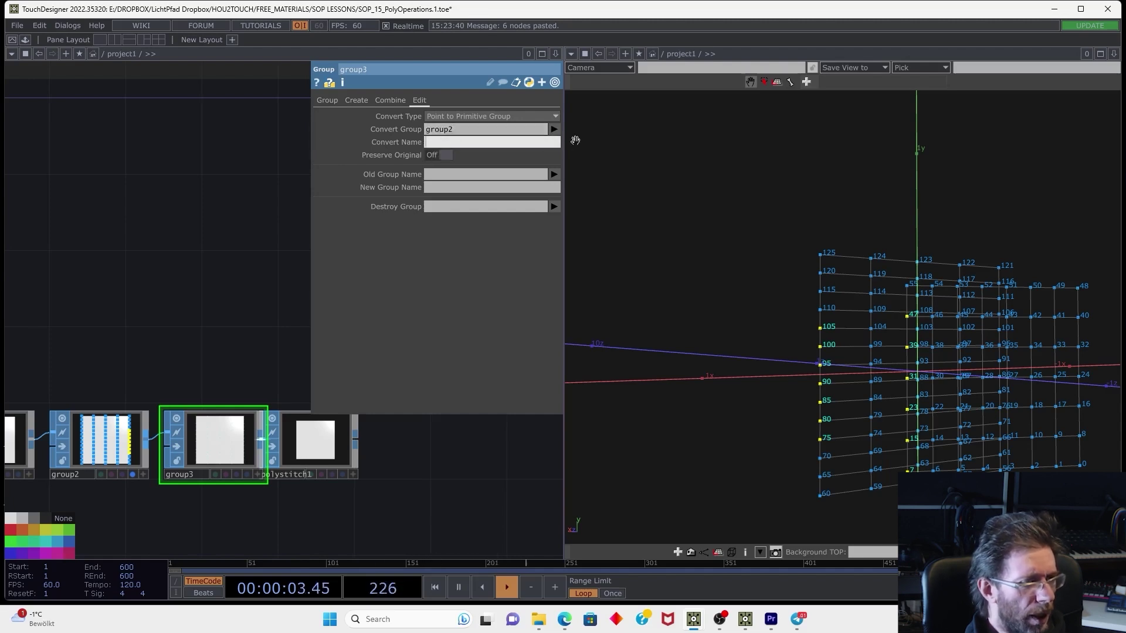
type("ed")
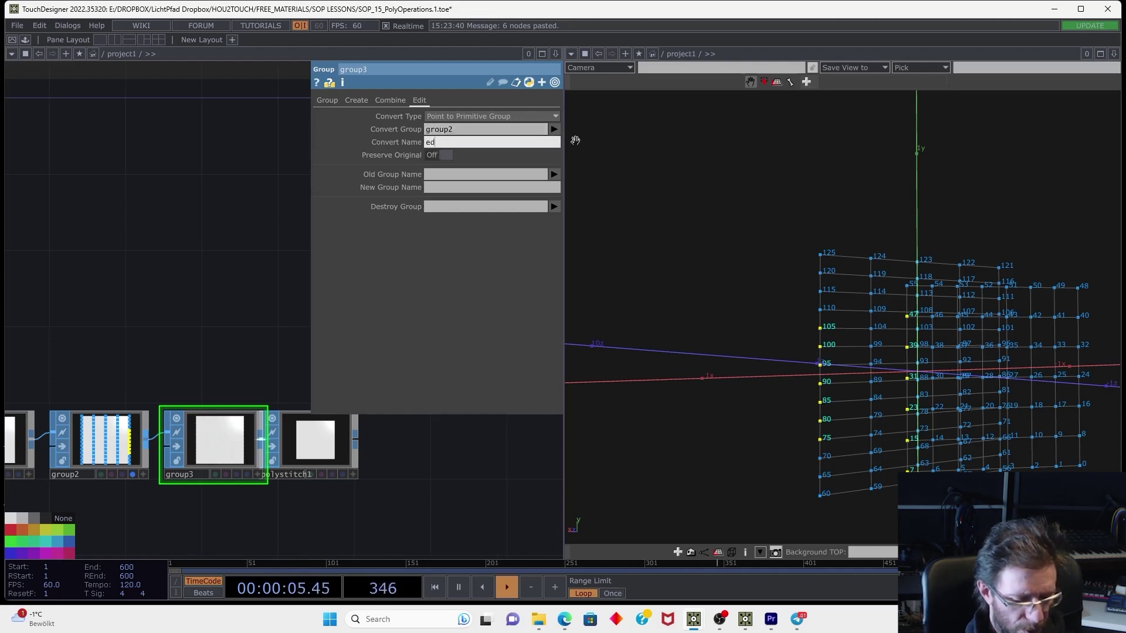
type("ges")
middle_click(122, 429)
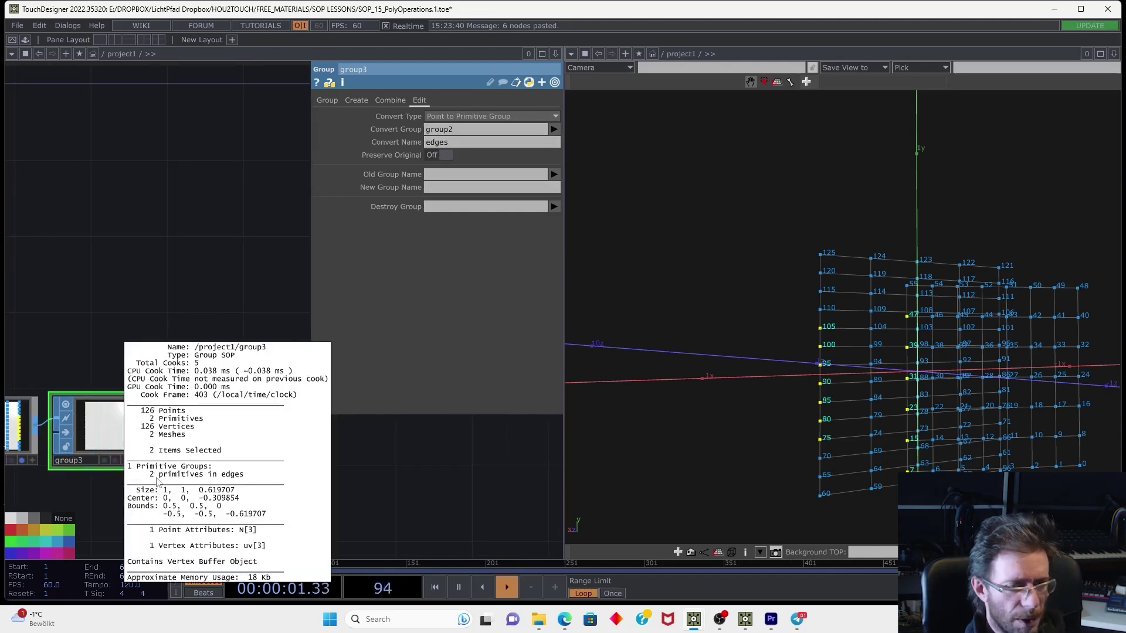
Set the primitive type of the 14-row grid to Polygon and check the info of the Group SOP that converts the points
left_click_drag(86, 299, 160, 309)
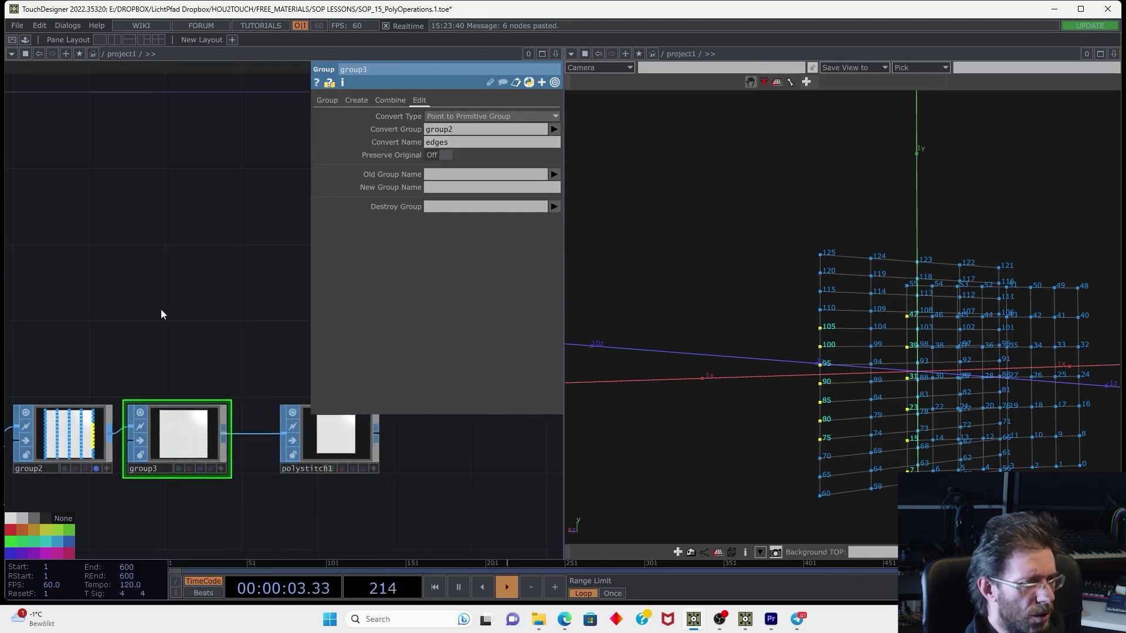
right_click_drag(77, 308, 187, 522)
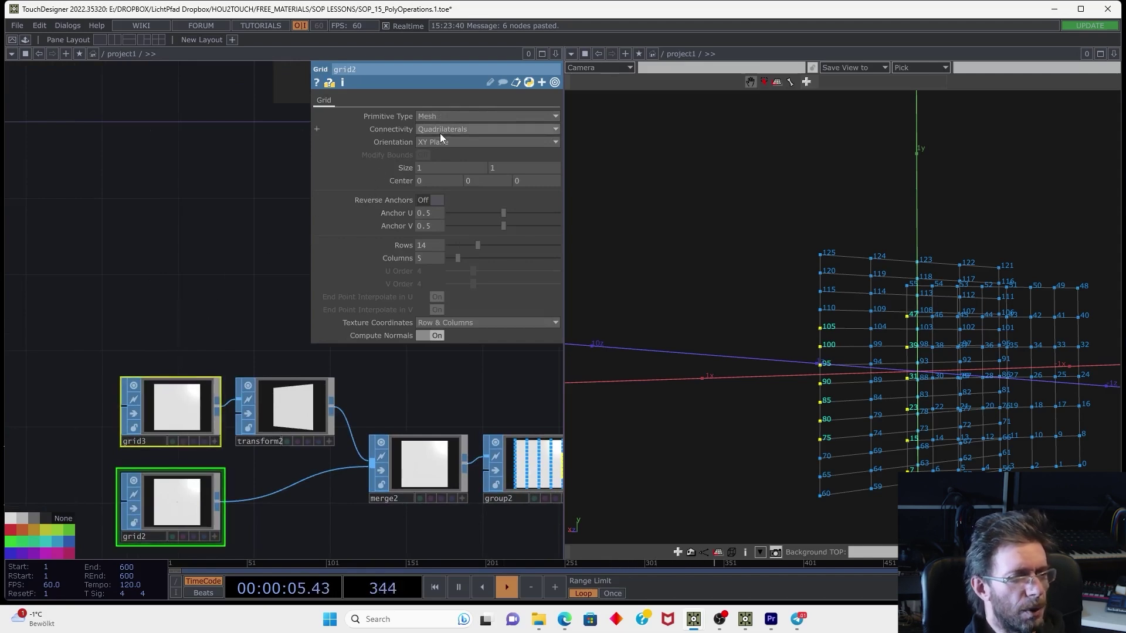
left_click(446, 117)
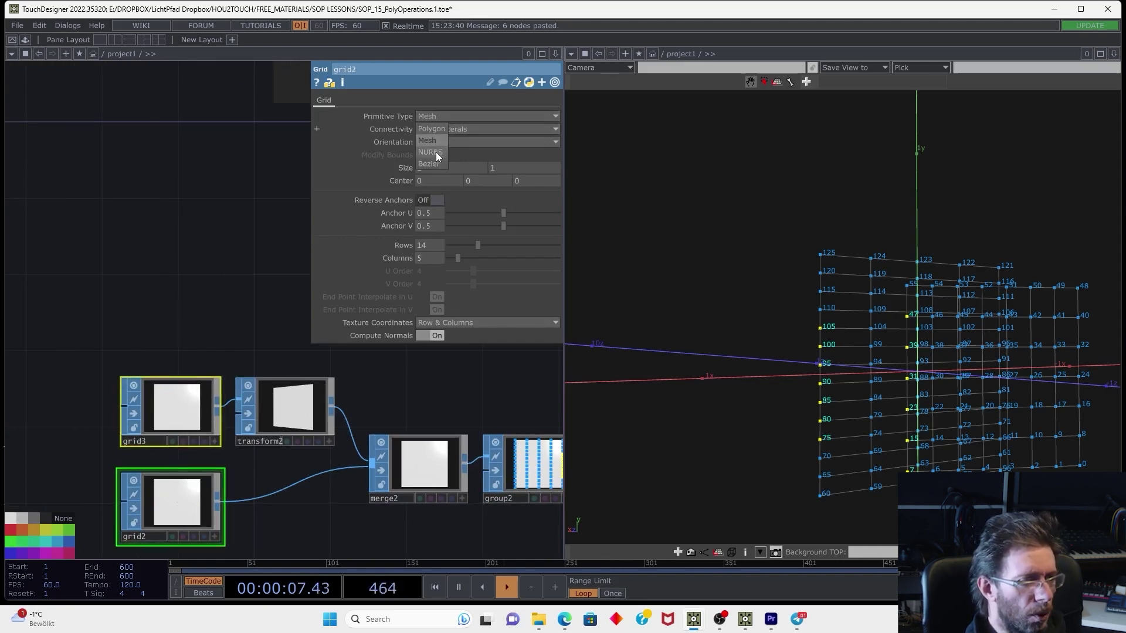
left_click(437, 128)
left_click_drag(282, 258, 147, 258)
left_click_drag(312, 393, 264, 387)
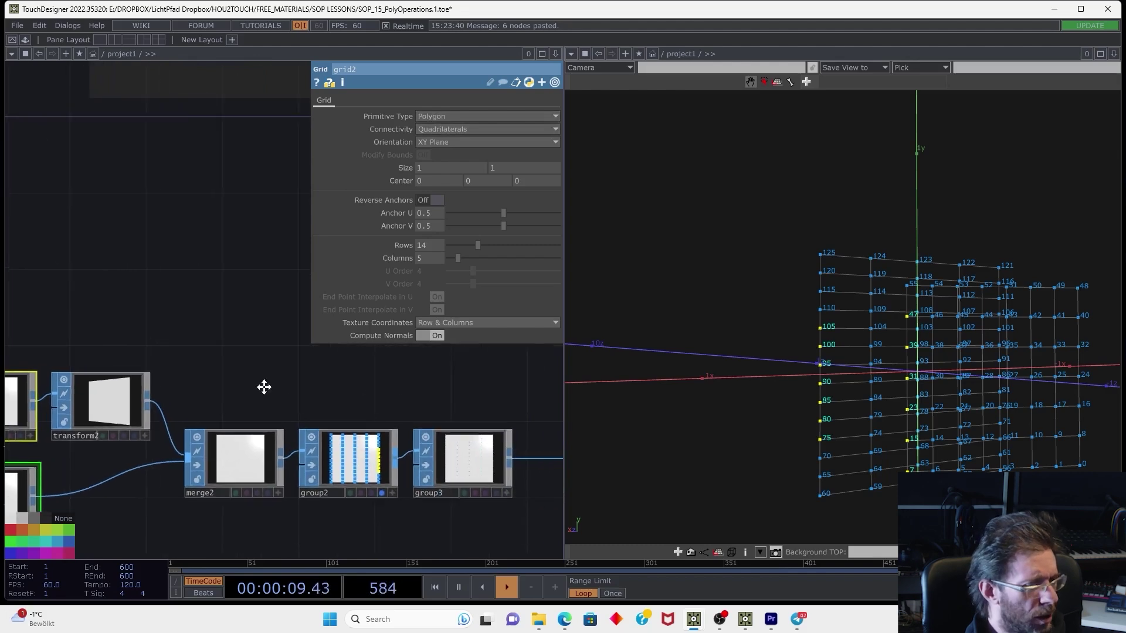
middle_click_drag(264, 387, 147, 390)
middle_click(377, 452)
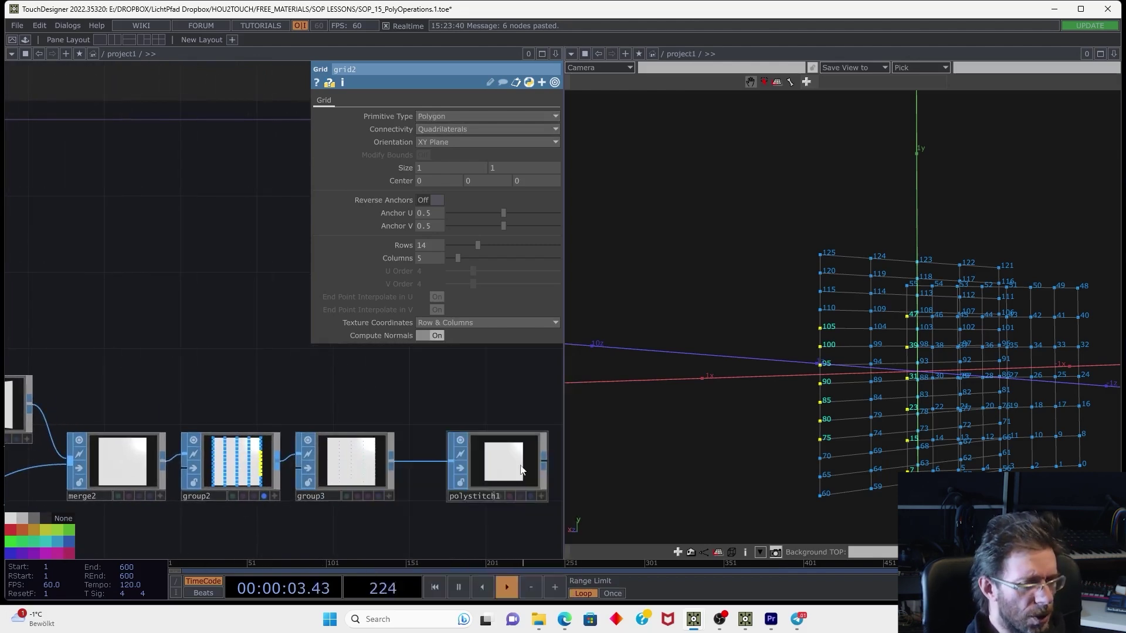
Display the Polystitch SOP, set its polygons to stitch to edges, and set the max distance to stitch to about 0.53
left_click(521, 470)
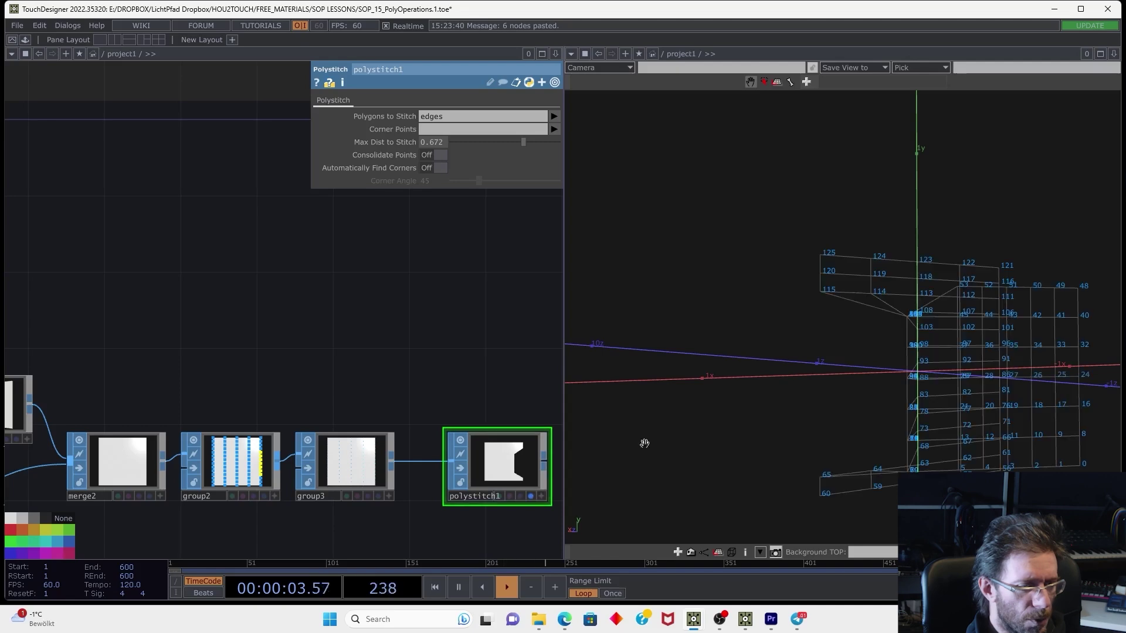
left_click_drag(645, 444, 829, 426)
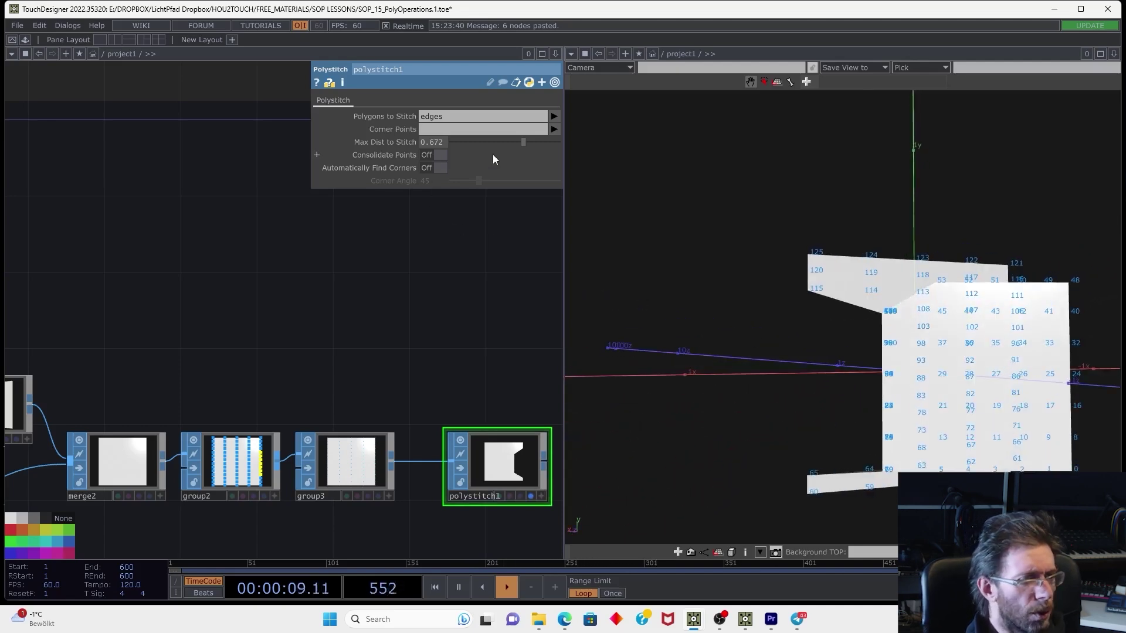
left_click(488, 141)
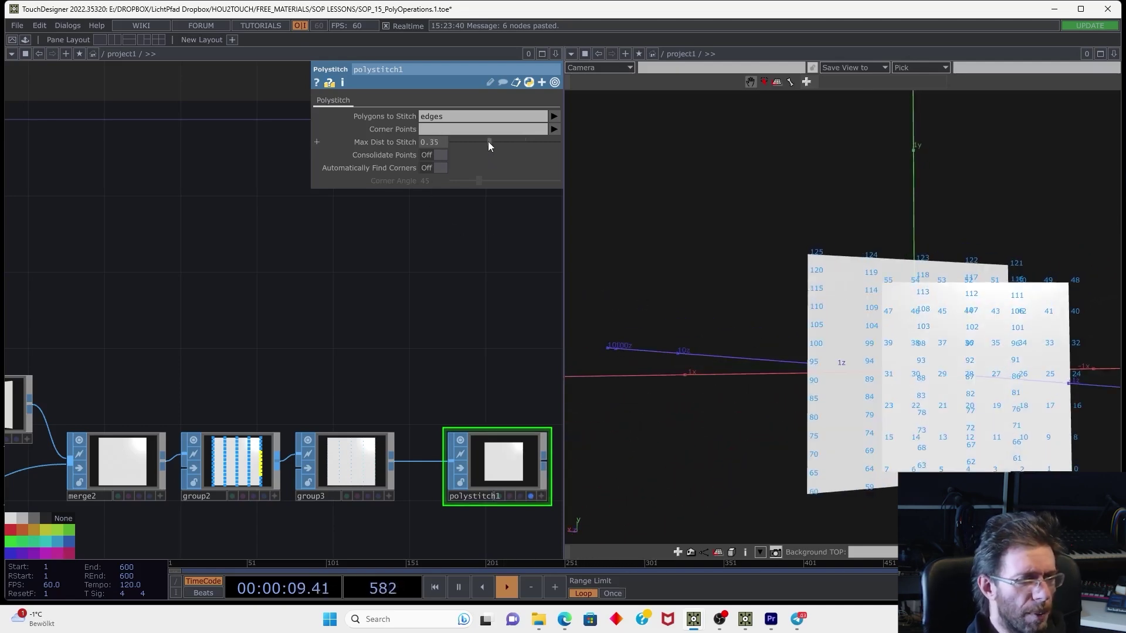
left_click_drag(488, 145, 551, 146)
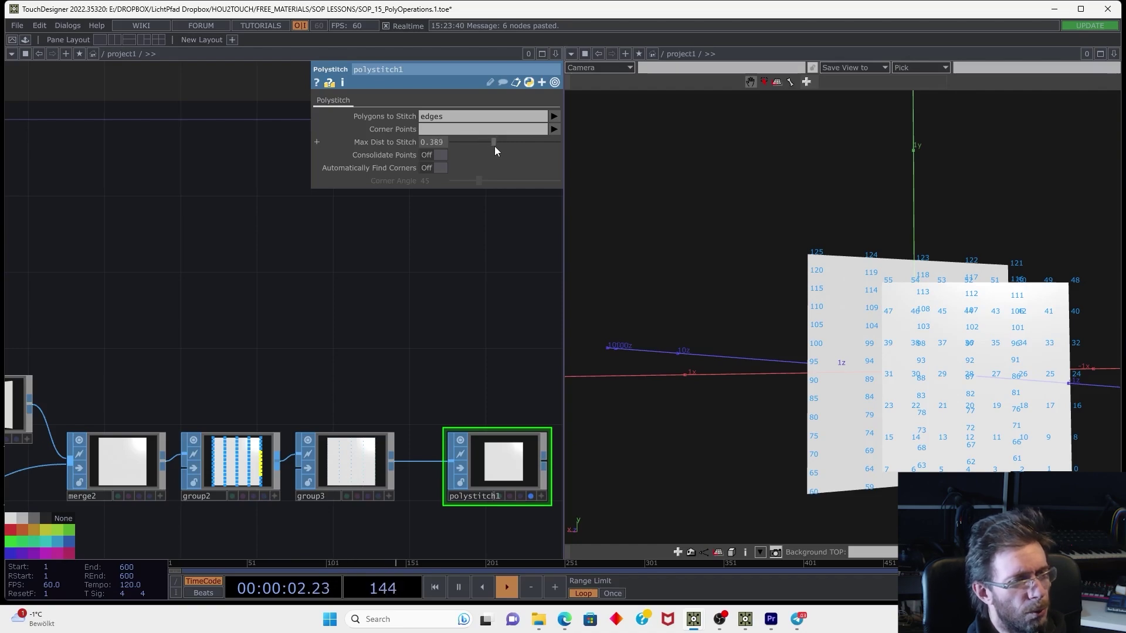
left_click_drag(494, 146, 509, 146)
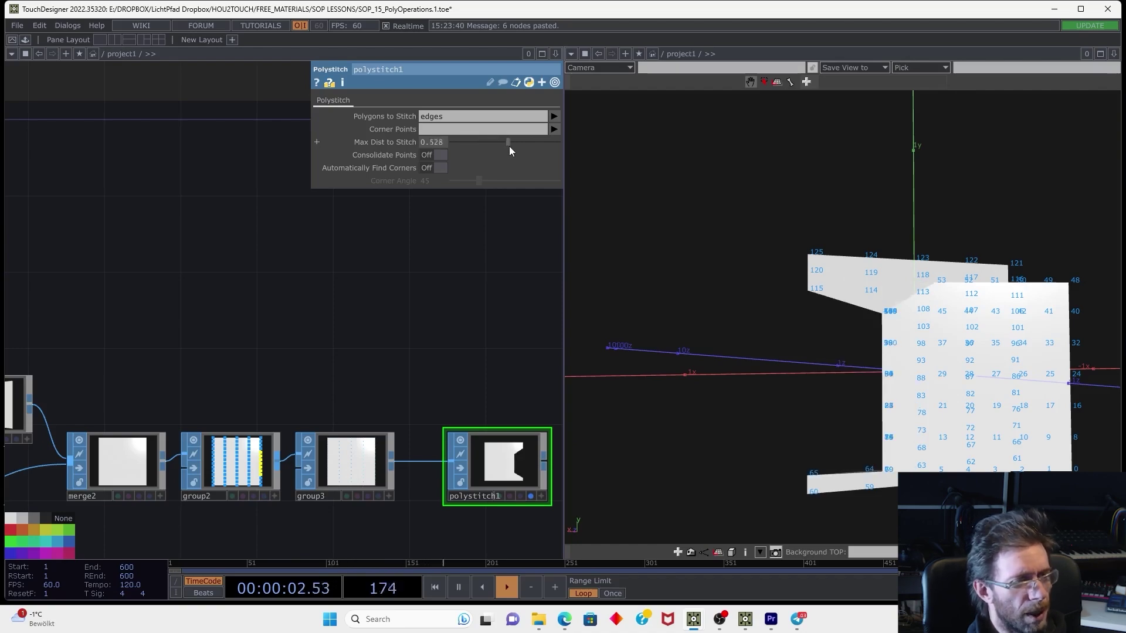